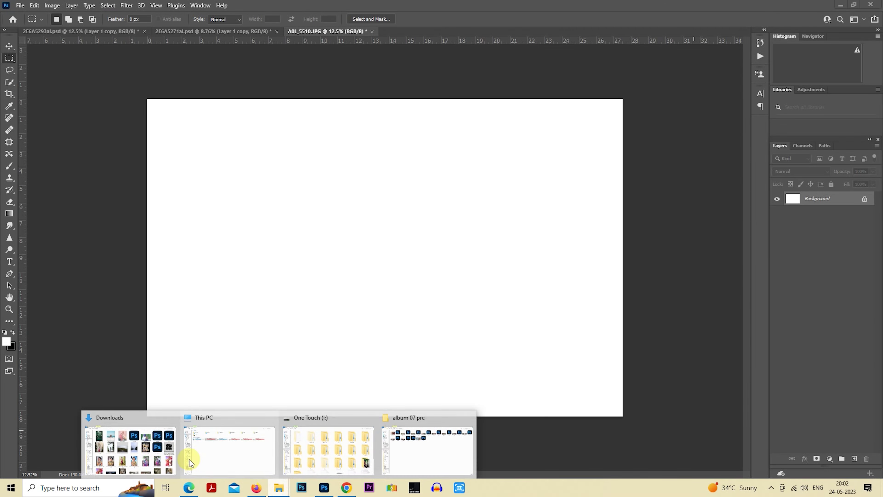
# - Place the foggy mountain road photo from Downloads onto the canvas and rasterize its layer
pyautogui.click(132, 448)
pyautogui.moveTo(374, 240)
pyautogui.mouseDown()
pyautogui.moveTo(326, 487)
pyautogui.moveTo(401, 309)
pyautogui.mouseUp()
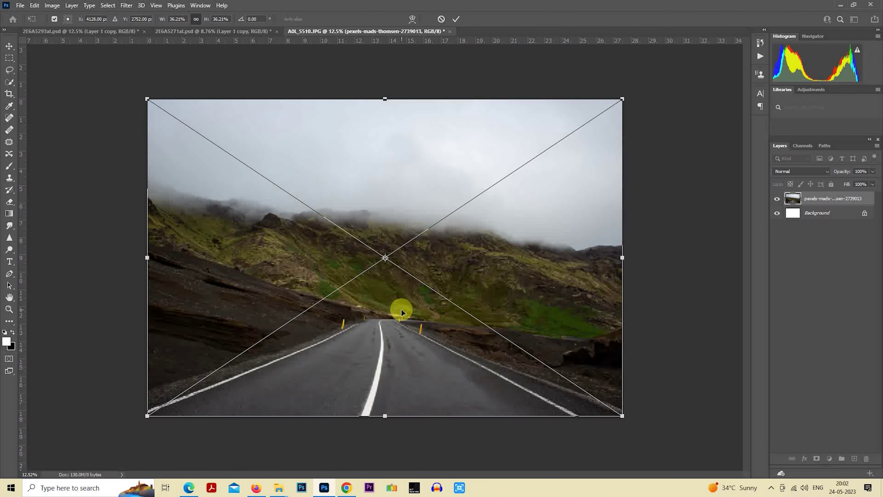
pyautogui.rightClick(825, 207)
pyautogui.click(744, 249)
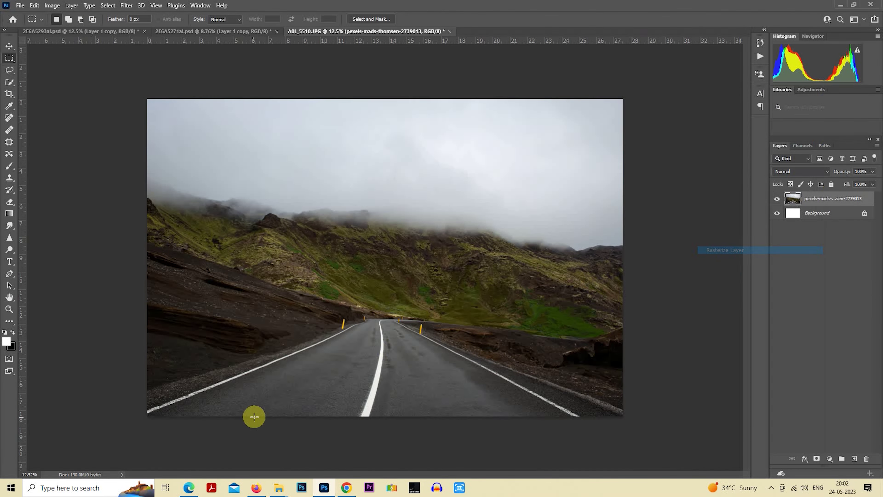
# - Select the bottom road strip and squash it to about half height
pyautogui.press('m')
pyautogui.moveTo(108, 443)
pyautogui.mouseDown()
pyautogui.moveTo(639, 330)
pyautogui.moveTo(639, 312)
pyautogui.mouseUp()
pyautogui.rightClick(408, 321)
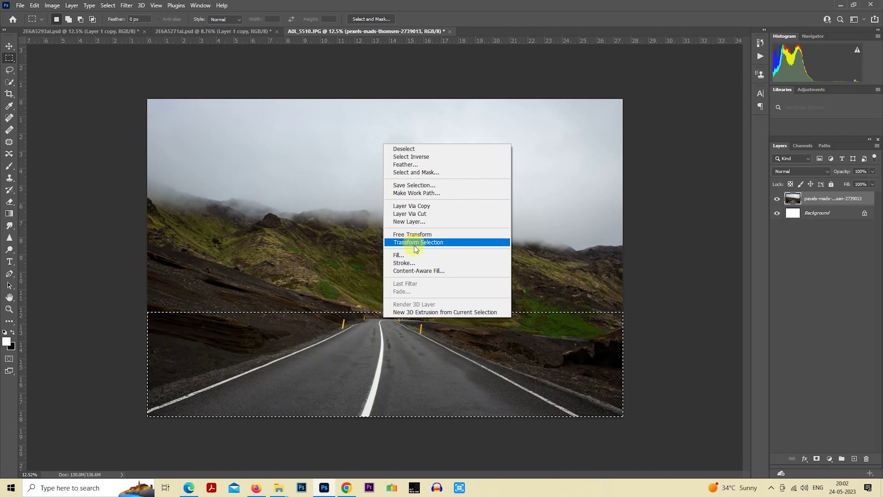
pyautogui.click(412, 235)
pyautogui.moveTo(385, 416); pyautogui.dragTo(386, 366)
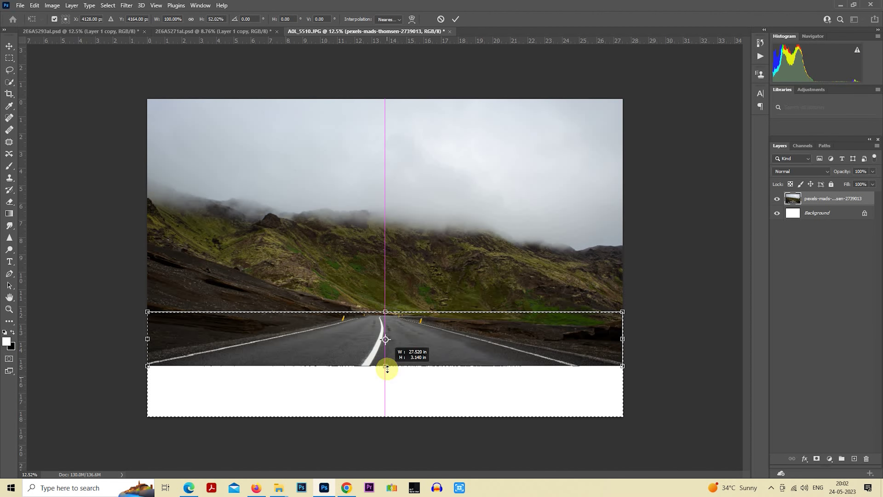
pyautogui.press('Return')
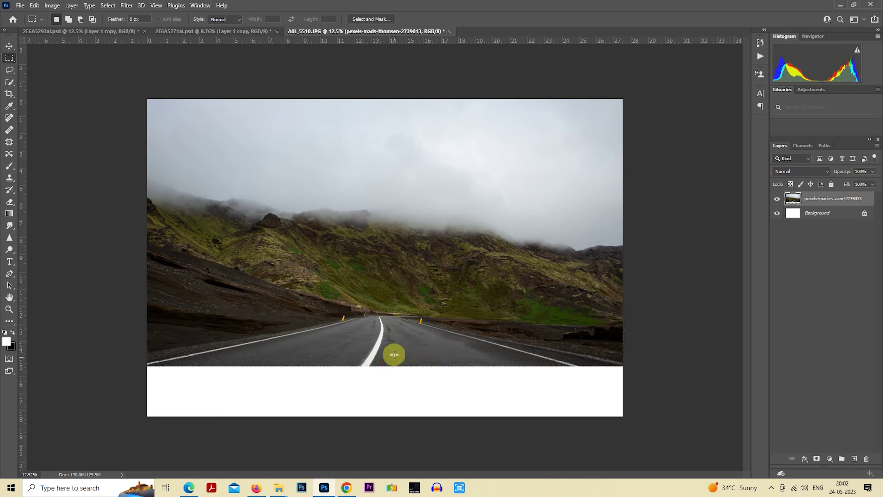
pyautogui.rightClick(383, 251)
pyautogui.click(409, 332)
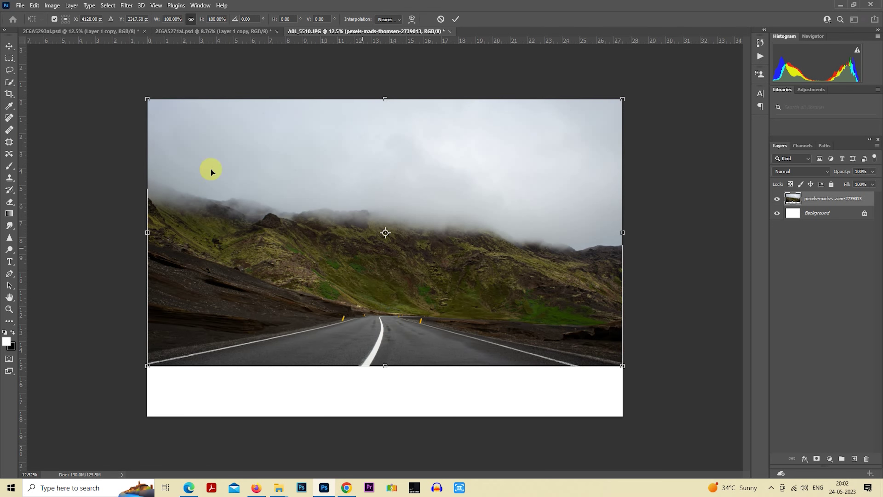
pyautogui.press('Return')
# - Compress the upper sky and hill area and move the photo strip to the canvas bottom
pyautogui.moveTo(118, 77); pyautogui.dragTo(700, 309)
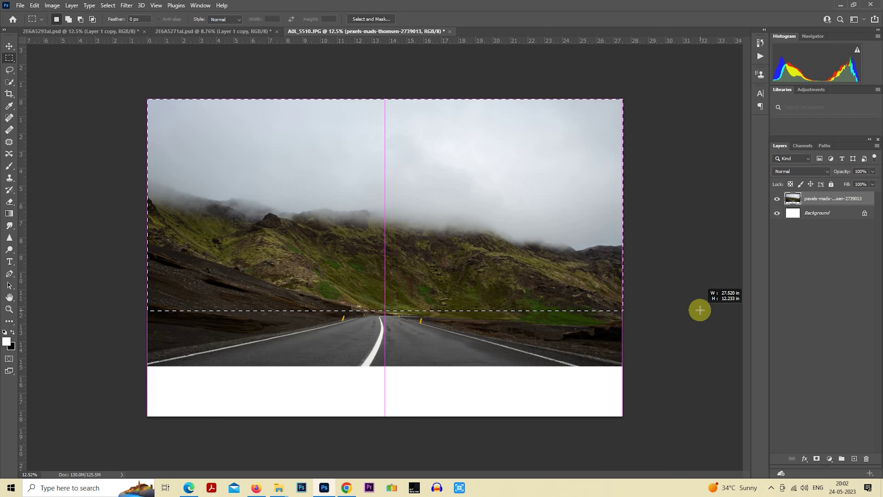
pyautogui.rightClick(312, 194)
pyautogui.click(351, 286)
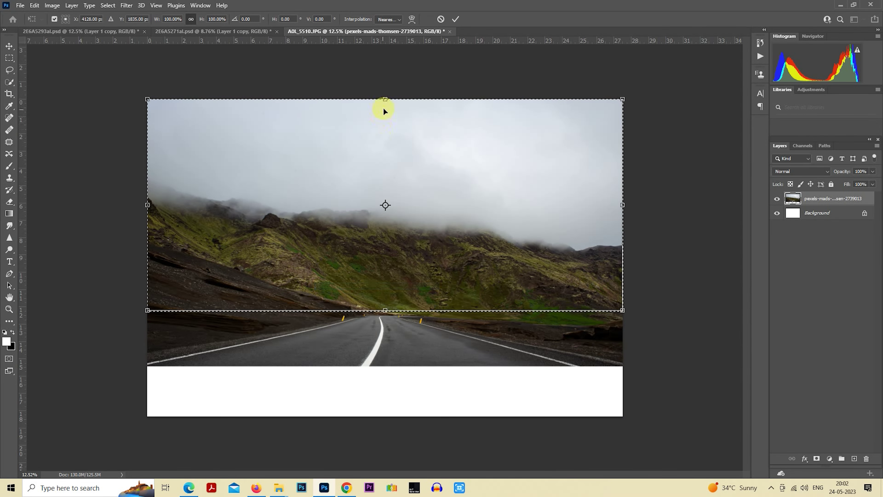
pyautogui.moveTo(385, 100); pyautogui.dragTo(385, 211)
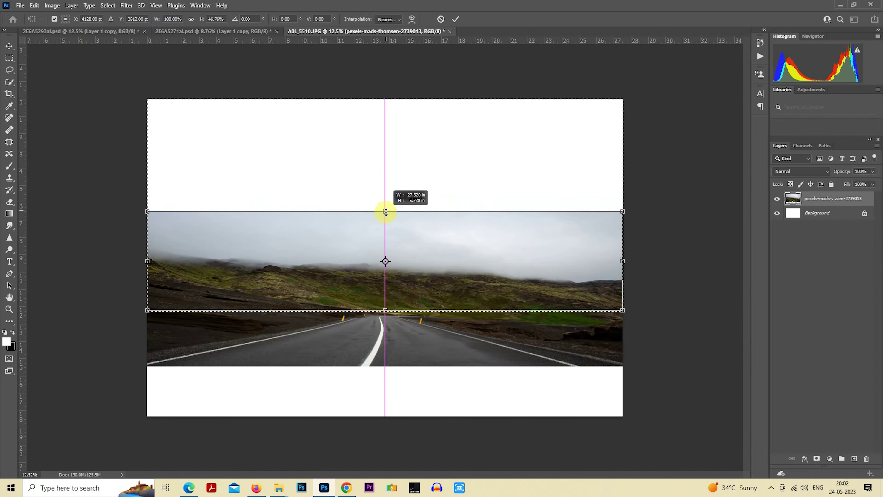
pyautogui.press('Return')
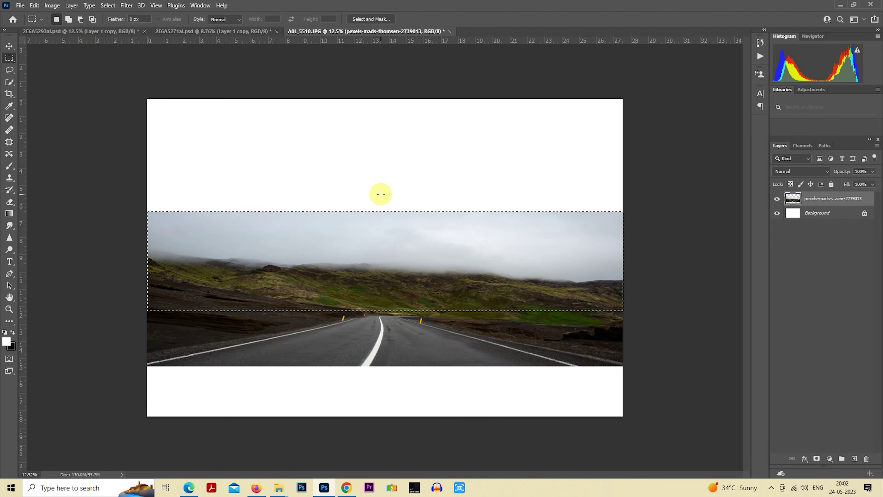
pyautogui.rightClick(370, 233)
pyautogui.click(411, 312)
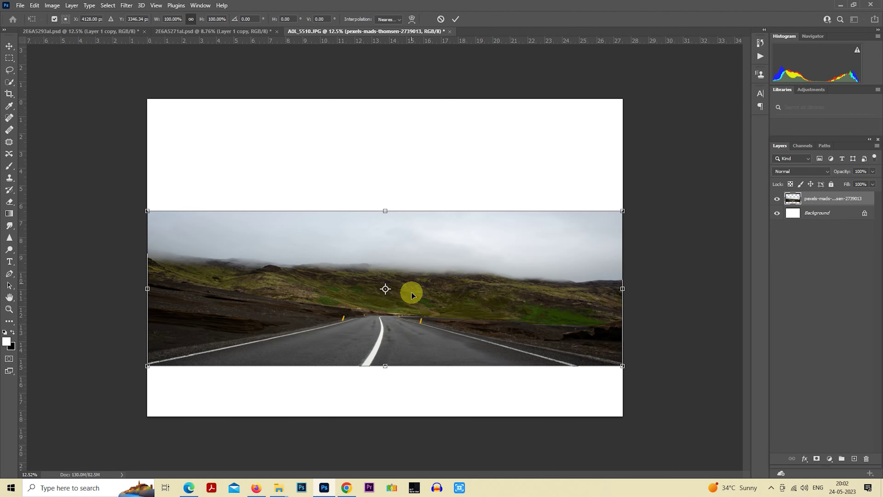
pyautogui.moveTo(411, 295); pyautogui.dragTo(410, 343)
pyautogui.press('Return')
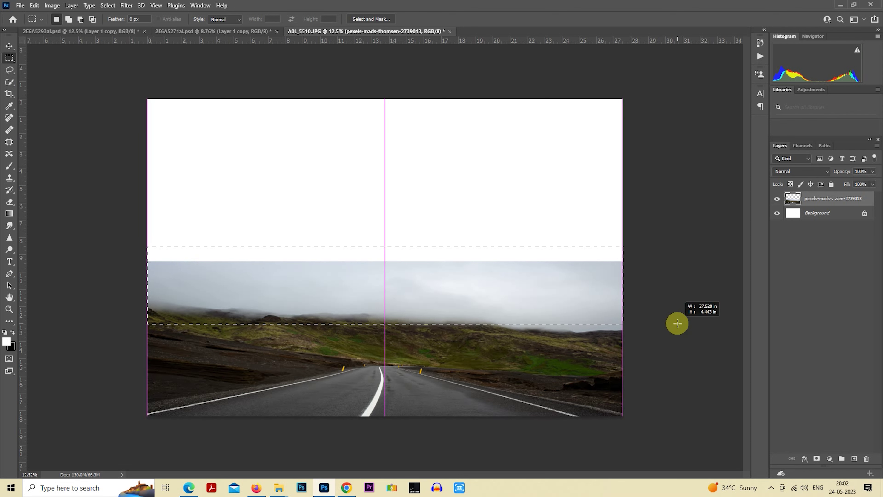
# - Stretch the foggy sky band up toward the canvas top, then deselect
pyautogui.moveTo(303, 285); pyautogui.dragTo(676, 324)
pyautogui.rightClick(404, 295)
pyautogui.click(439, 383)
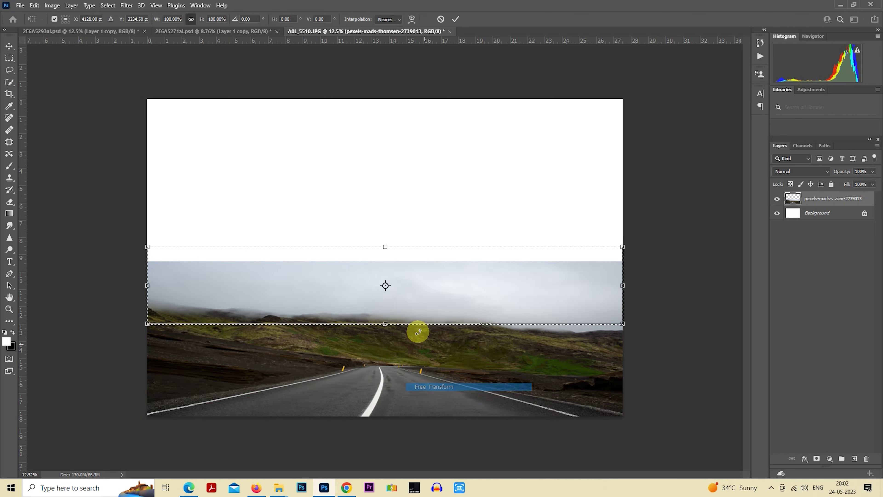
pyautogui.moveTo(385, 251)
pyautogui.mouseDown()
pyautogui.moveTo(391, 62)
pyautogui.moveTo(389, 84)
pyautogui.mouseUp()
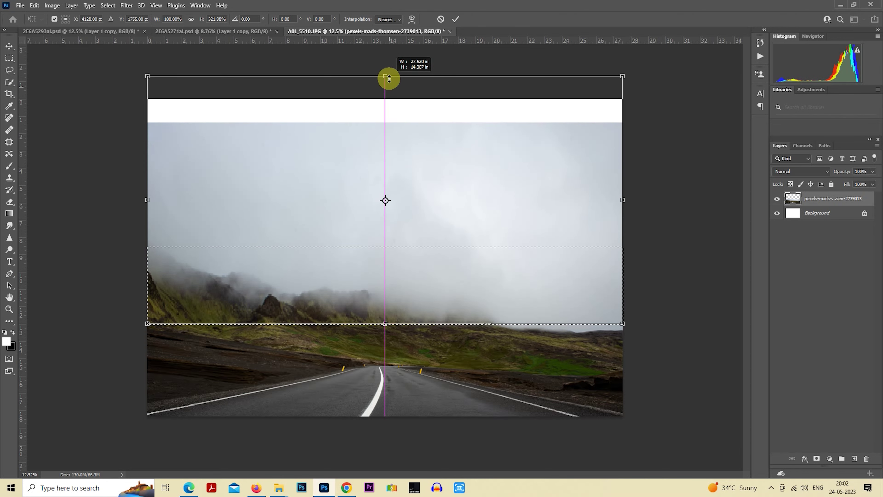
pyautogui.moveTo(389, 83); pyautogui.dragTo(386, 79)
pyautogui.press('Return')
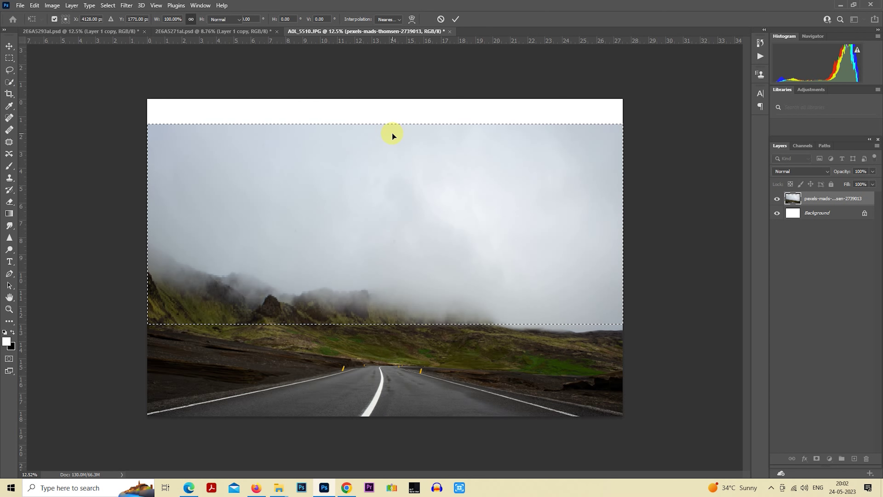
pyautogui.hotkey('ctrl', 'd')
# - Shrink the road photo and centre it on the white canvas with margins
pyautogui.rightClick(451, 214)
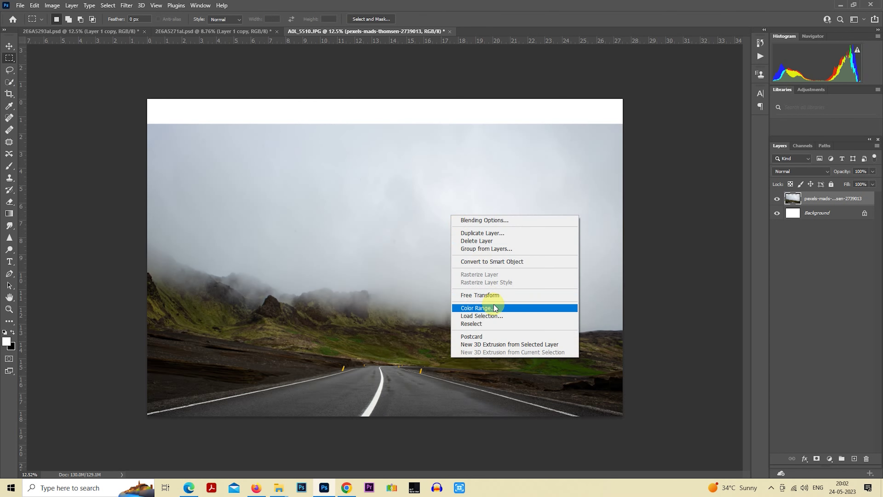
pyautogui.click(466, 295)
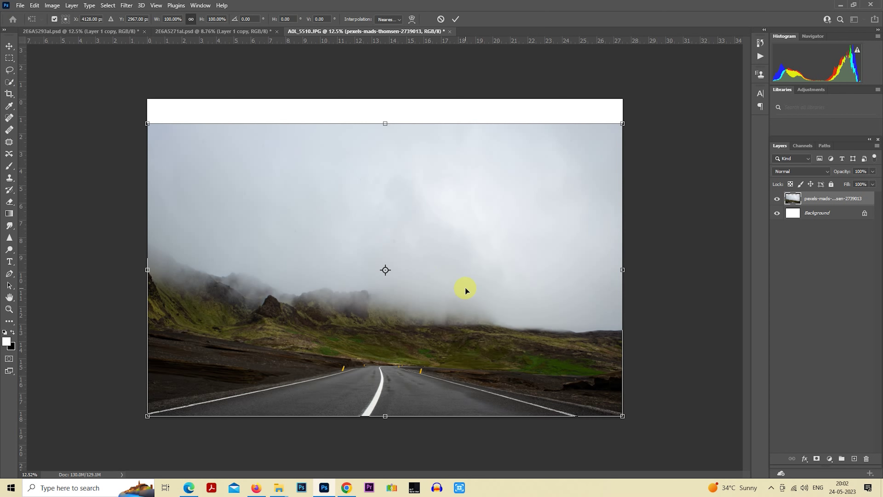
pyautogui.moveTo(512, 305); pyautogui.dragTo(485, 293)
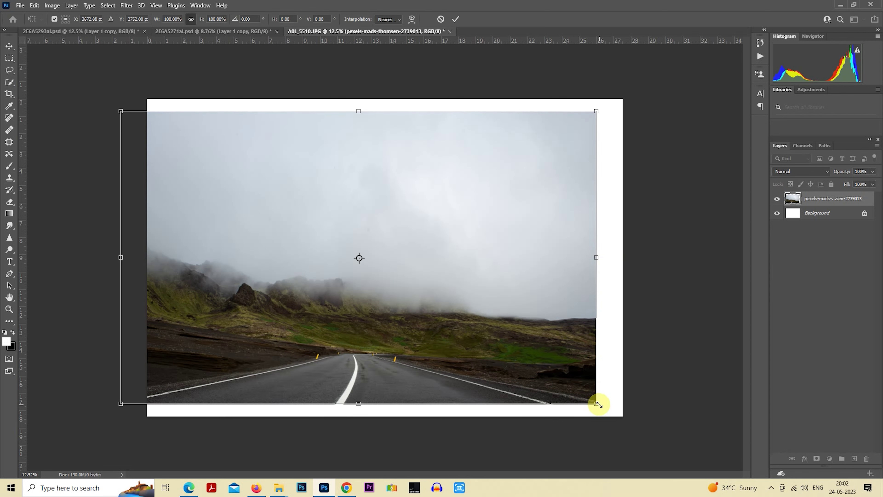
pyautogui.moveTo(598, 404); pyautogui.dragTo(555, 414)
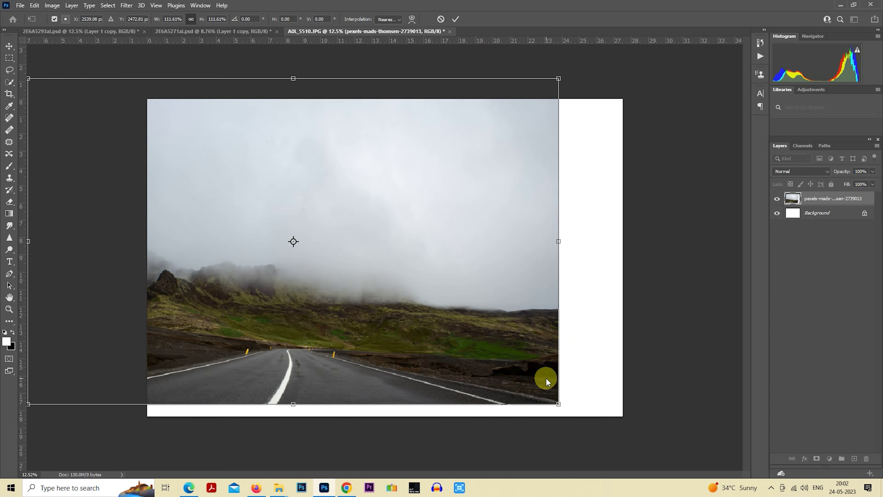
pyautogui.moveTo(558, 403); pyautogui.dragTo(433, 326)
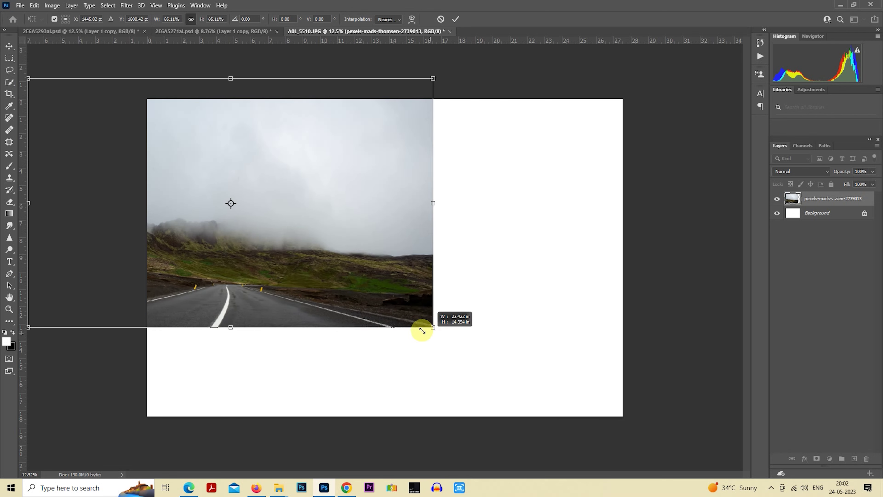
pyautogui.moveTo(364, 280); pyautogui.dragTo(516, 339)
pyautogui.press('Return')
# - Select the sky area and try squashing it from the top, then cancel
pyautogui.press('m')
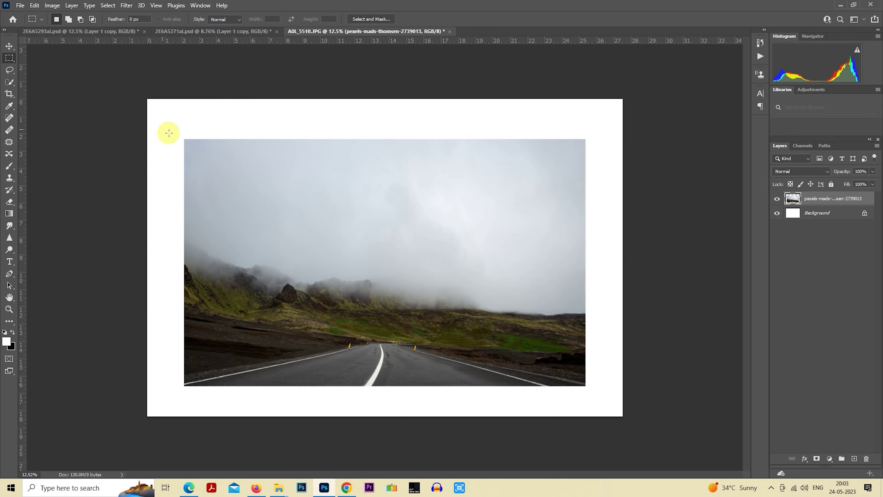
pyautogui.moveTo(169, 132); pyautogui.dragTo(622, 304)
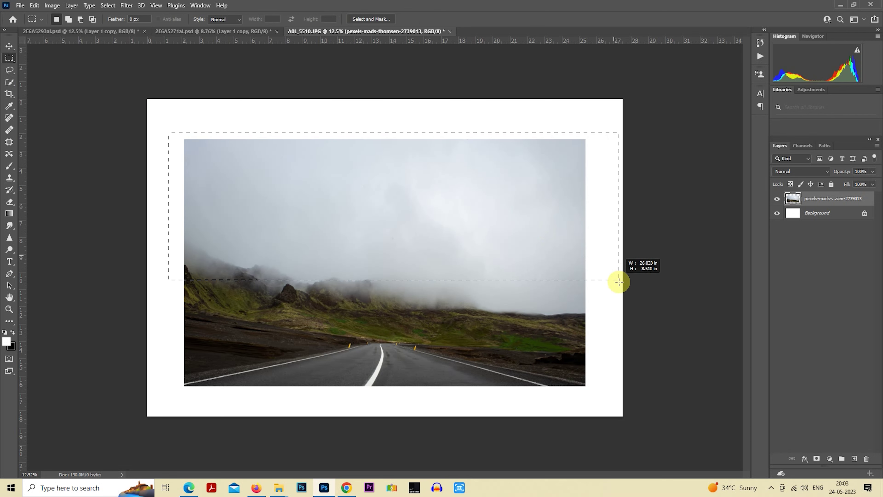
pyautogui.rightClick(439, 217)
pyautogui.click(462, 307)
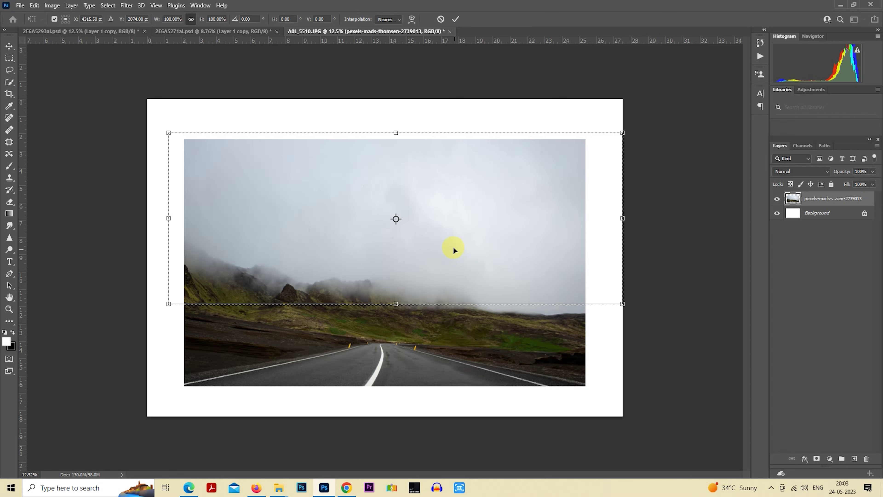
pyautogui.rightClick(444, 223)
pyautogui.click(469, 315)
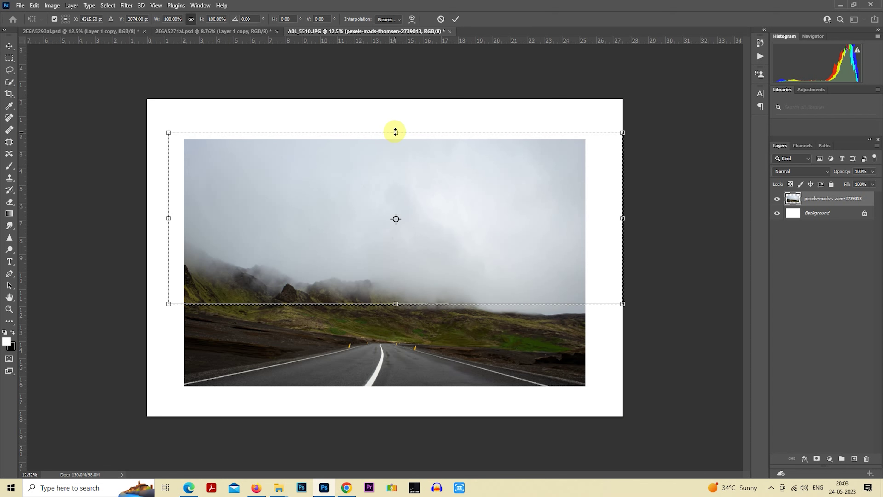
pyautogui.moveTo(392, 133); pyautogui.dragTo(395, 160)
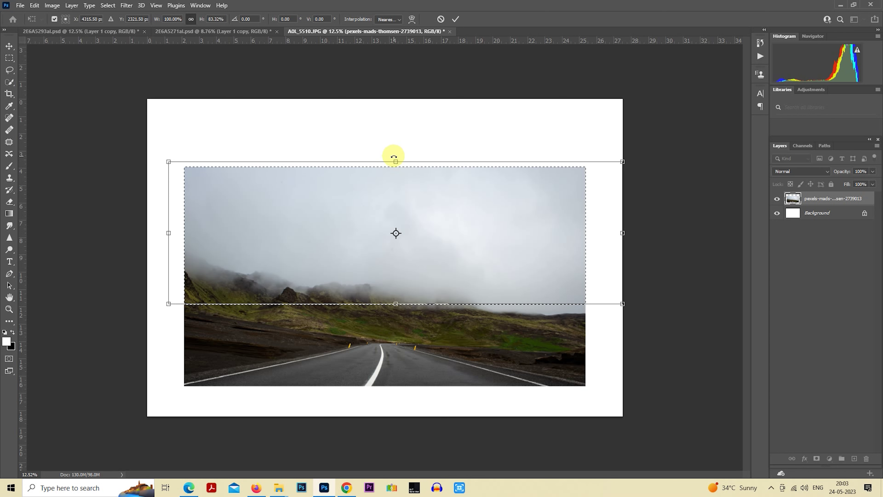
pyautogui.press('Escape')
# - Try scaling the photo to about 168%, then undo and commit it at original size
pyautogui.hotkey('ctrl', '-')
pyautogui.rightClick(351, 188)
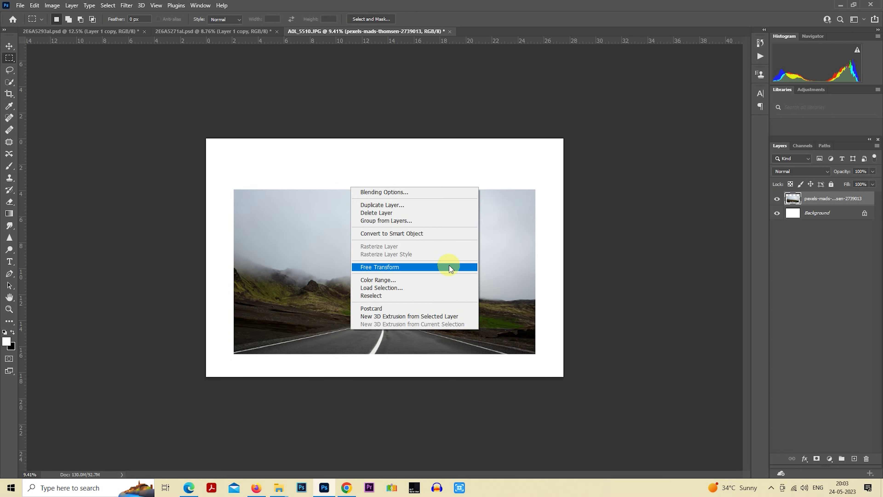
pyautogui.click(449, 266)
pyautogui.moveTo(525, 319); pyautogui.dragTo(481, 295)
pyautogui.moveTo(504, 335); pyautogui.dragTo(593, 417)
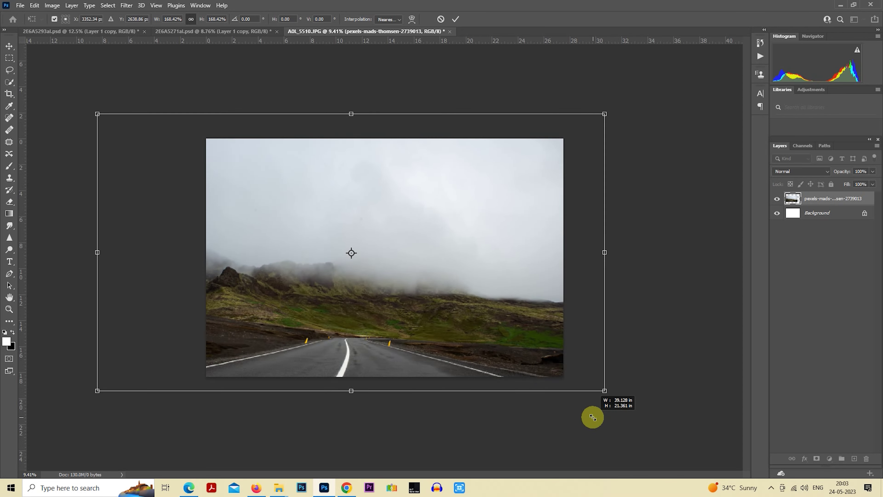
pyautogui.moveTo(567, 358); pyautogui.dragTo(522, 352)
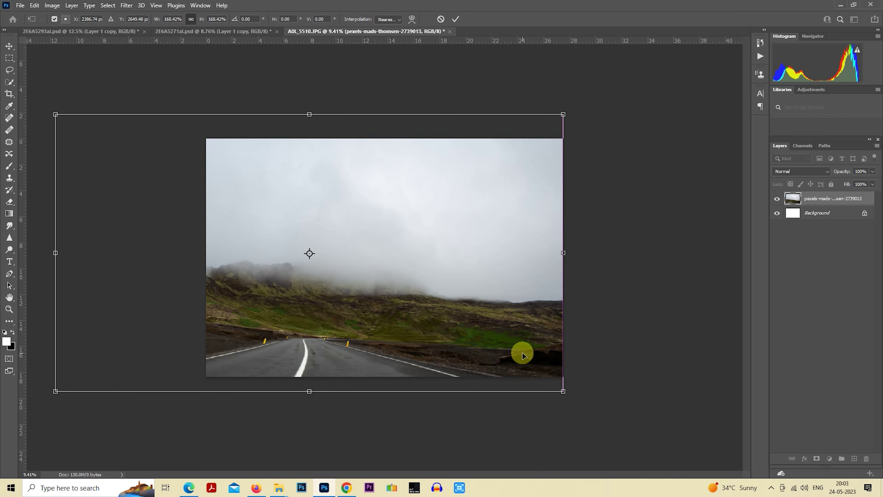
pyautogui.hotkey('ctrl', 'z')
pyautogui.hotkey('ctrl', 'z')
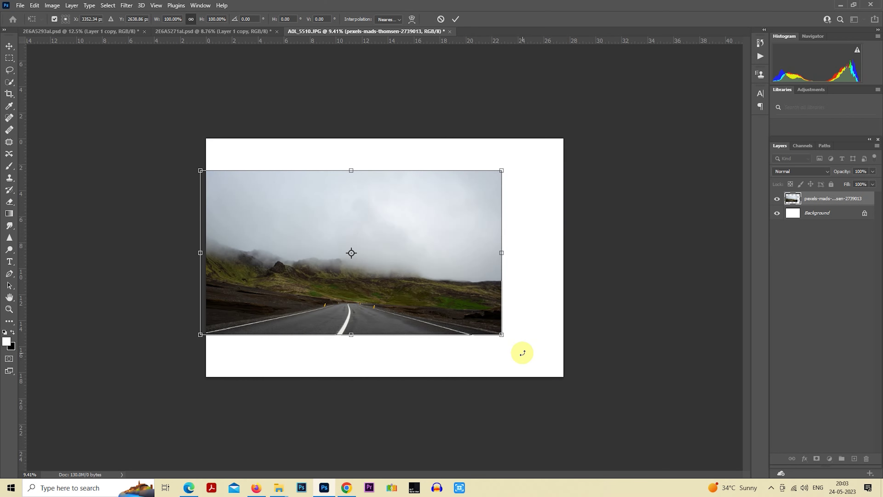
pyautogui.scroll(1, 529, 352)
pyautogui.press('Return')
# - Select the road band at the photo's bottom and squash it shorter
pyautogui.press('m')
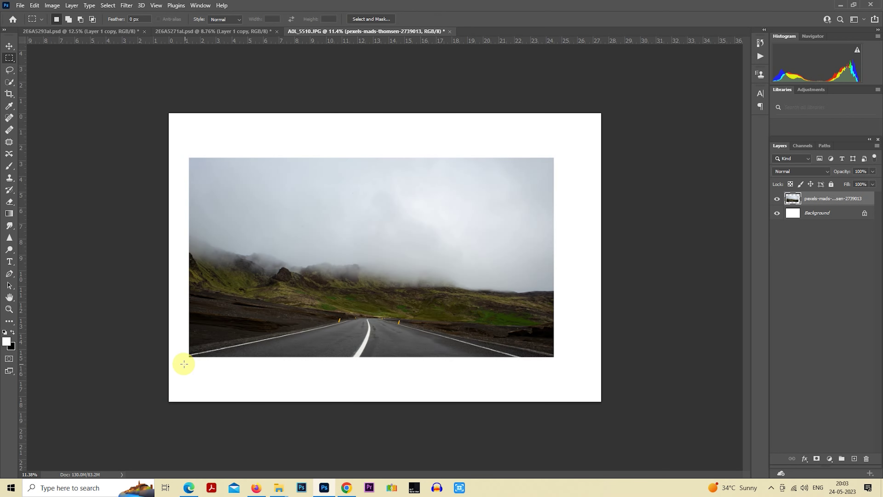
pyautogui.moveTo(182, 364)
pyautogui.mouseDown()
pyautogui.moveTo(556, 323)
pyautogui.moveTo(572, 298)
pyautogui.mouseUp()
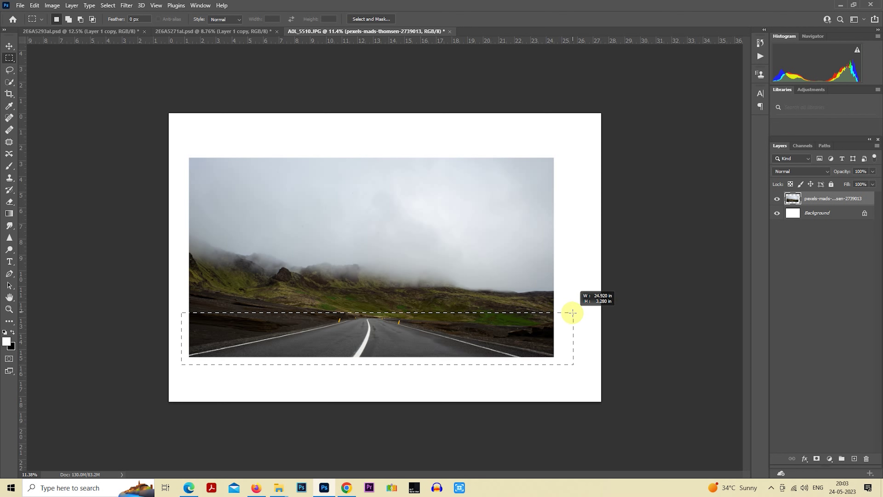
pyautogui.moveTo(573, 299); pyautogui.dragTo(575, 293)
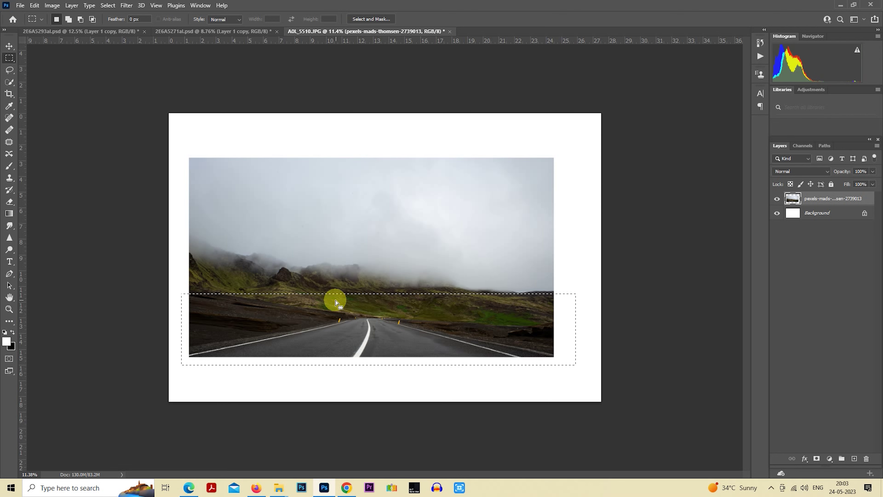
pyautogui.rightClick(335, 300)
pyautogui.click(381, 390)
pyautogui.moveTo(379, 364); pyautogui.dragTo(382, 349)
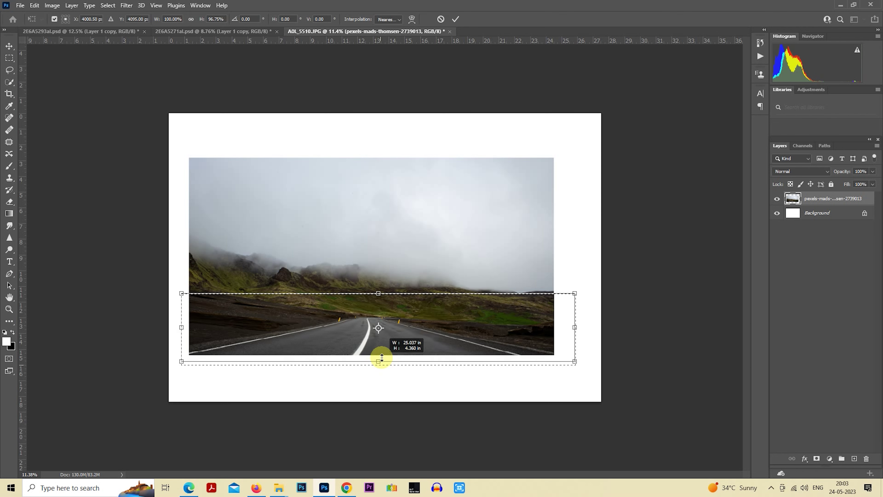
pyautogui.press('Return')
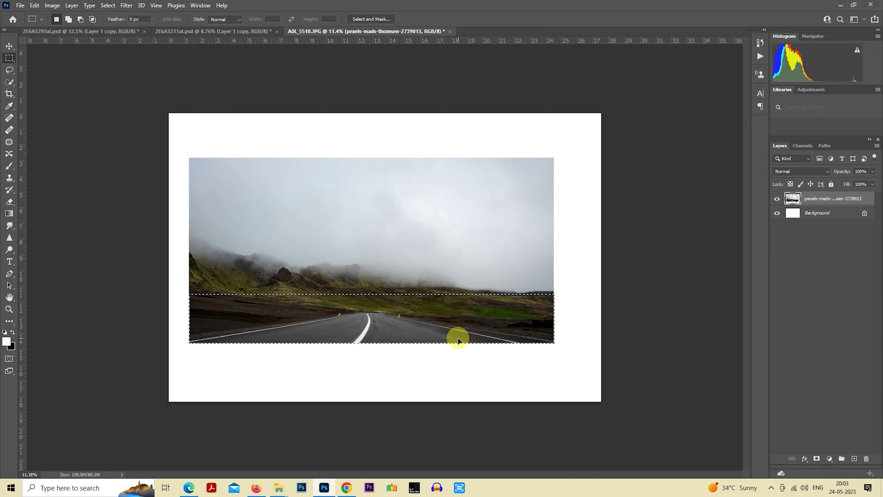
pyautogui.hotkey('ctrl', 'd')
# - Select the sky band and stretch it upward
pyautogui.scroll(-1, 442, 333)
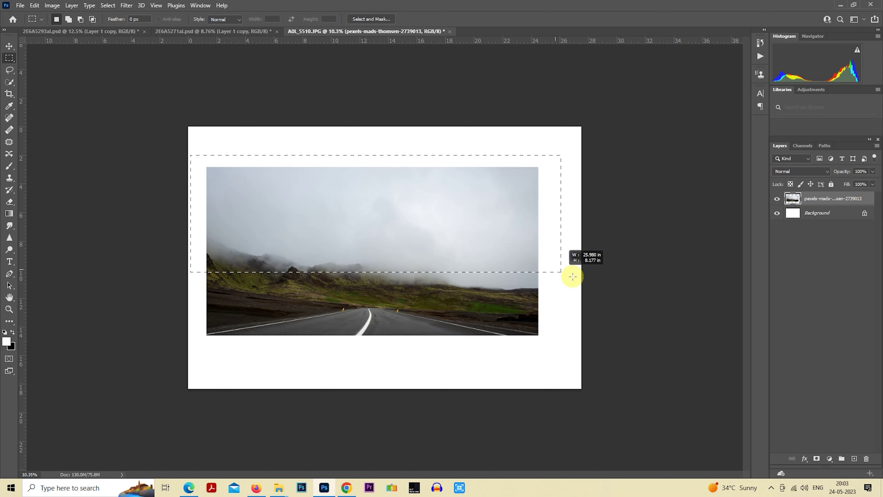
pyautogui.moveTo(290, 227); pyautogui.dragTo(581, 279)
pyautogui.rightClick(448, 238)
pyautogui.click(480, 330)
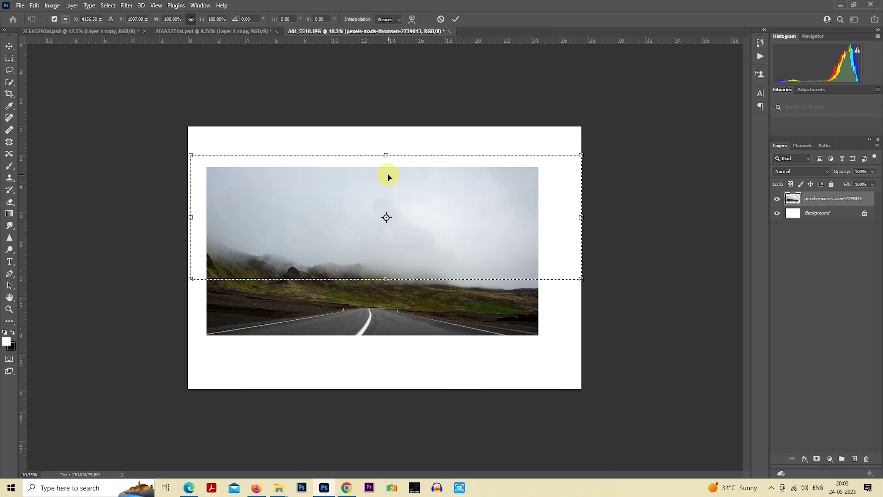
pyautogui.moveTo(386, 155); pyautogui.dragTo(386, 141)
pyautogui.press('Return')
pyautogui.hotkey('ctrl', 'd')
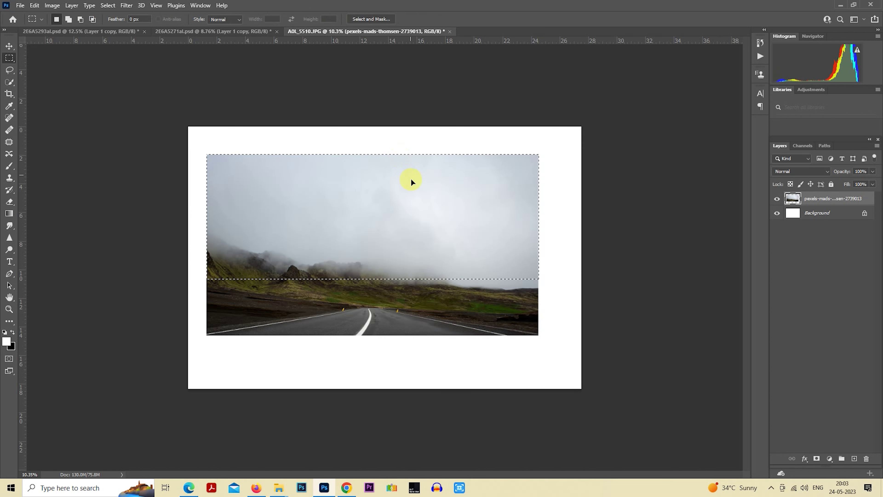
# - Move and enlarge the whole road photo until it fills the canvas edge to edge
pyautogui.rightClick(419, 221)
pyautogui.click(457, 283)
pyautogui.moveTo(431, 232); pyautogui.dragTo(361, 246)
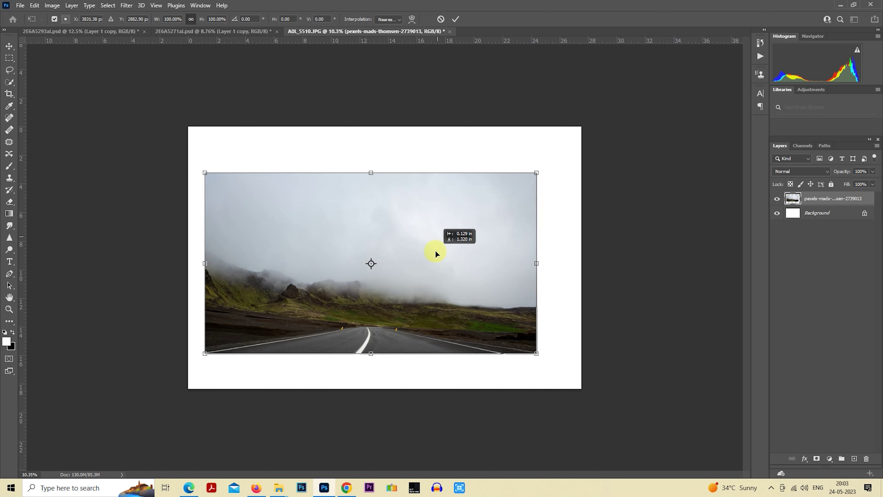
pyautogui.moveTo(470, 347); pyautogui.dragTo(548, 390)
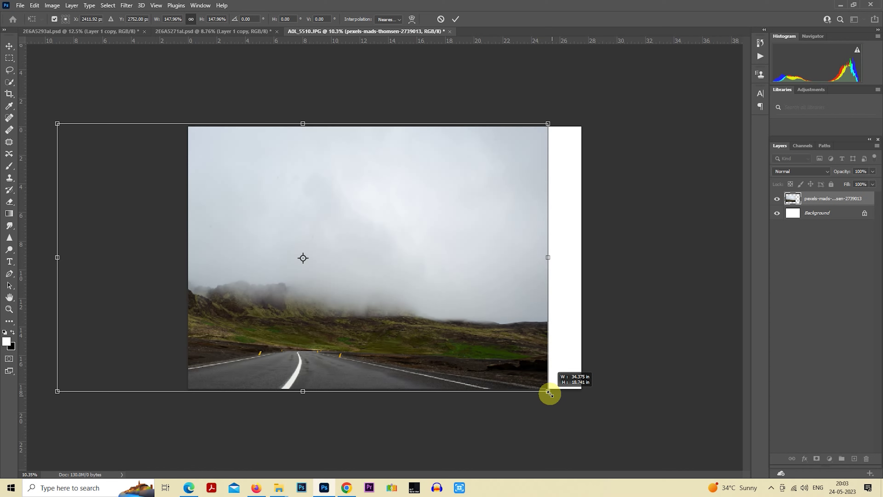
pyautogui.moveTo(495, 304)
pyautogui.mouseDown()
pyautogui.moveTo(530, 303)
pyautogui.moveTo(484, 300)
pyautogui.mouseUp()
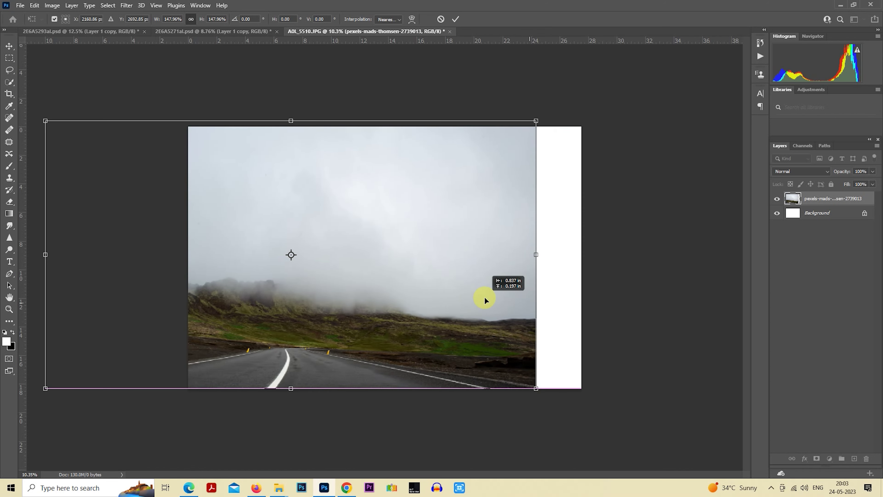
pyautogui.moveTo(536, 388)
pyautogui.mouseDown()
pyautogui.moveTo(548, 381)
pyautogui.moveTo(541, 348)
pyautogui.mouseUp()
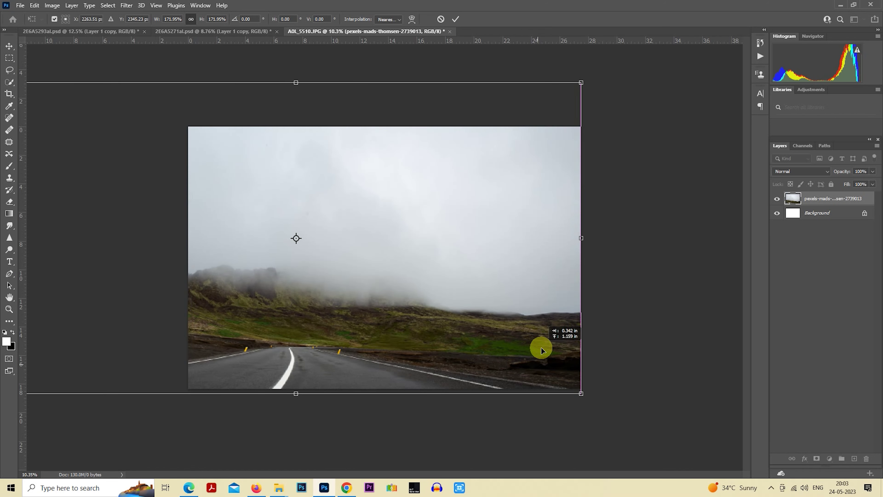
pyautogui.moveTo(295, 87); pyautogui.dragTo(295, 113)
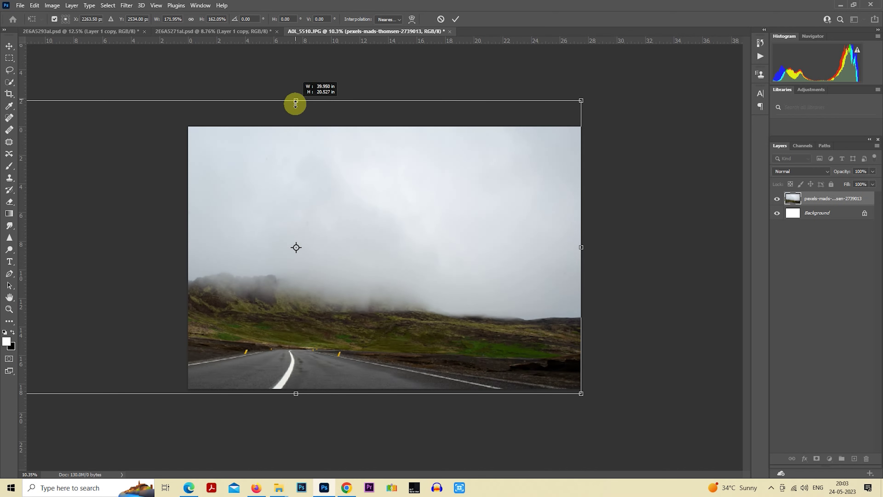
pyautogui.moveTo(328, 199); pyautogui.dragTo(328, 203)
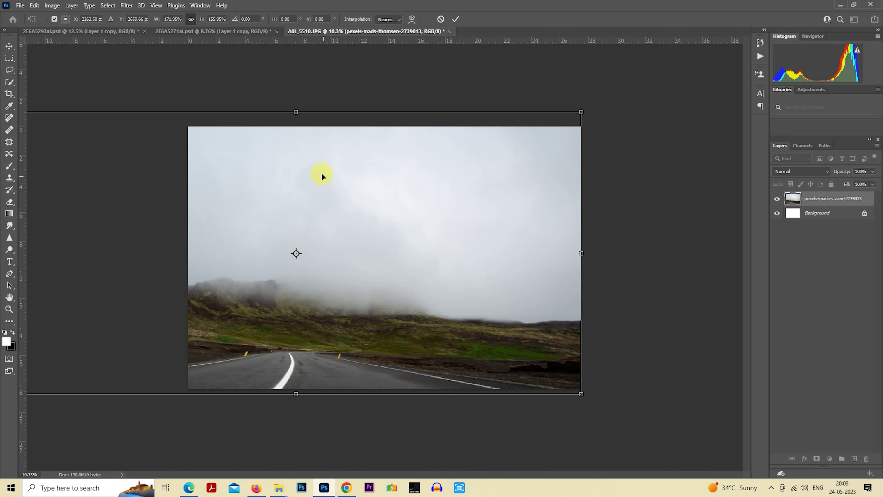
pyautogui.moveTo(295, 113); pyautogui.dragTo(298, 120)
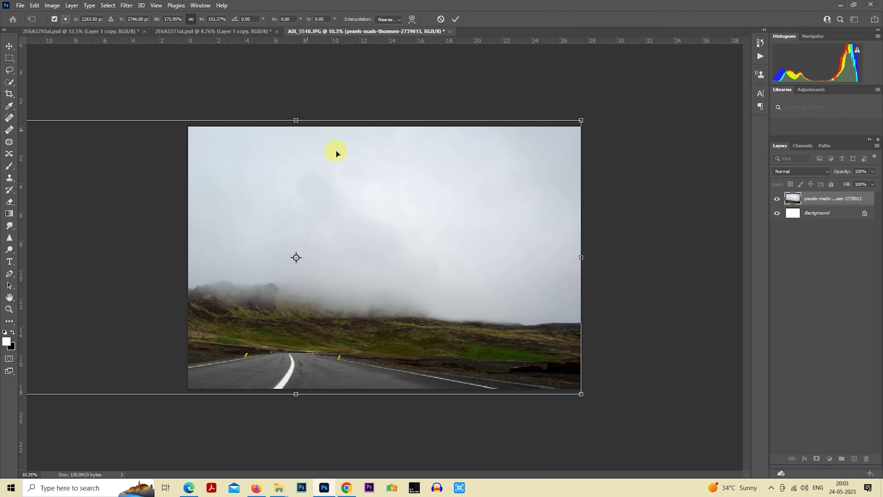
pyautogui.press('Return')
# - Select the whole photo and copy it onto a new layer
pyautogui.press('m')
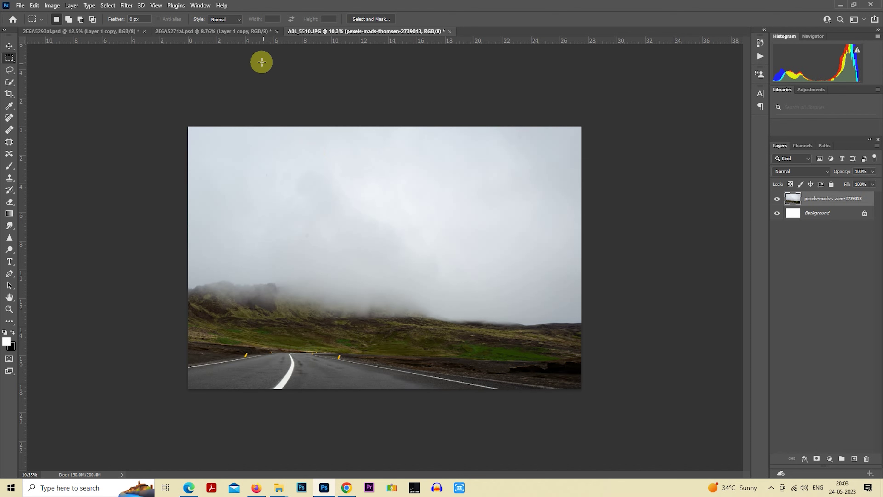
pyautogui.moveTo(188, 127); pyautogui.dragTo(692, 457)
pyautogui.hotkey('ctrl', 'j')
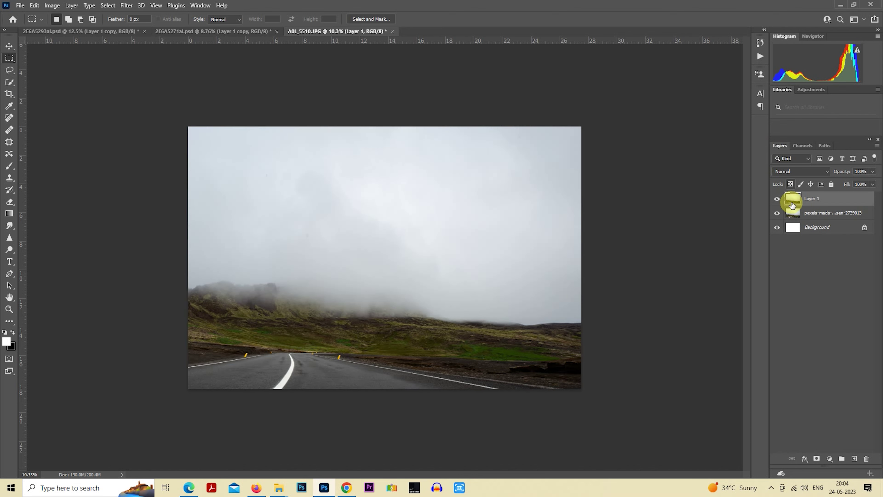
# - Clone Stamp clean asphalt over the lower white road line and bluish patch
pyautogui.click(9, 178)
pyautogui.scroll(3, 276, 358)
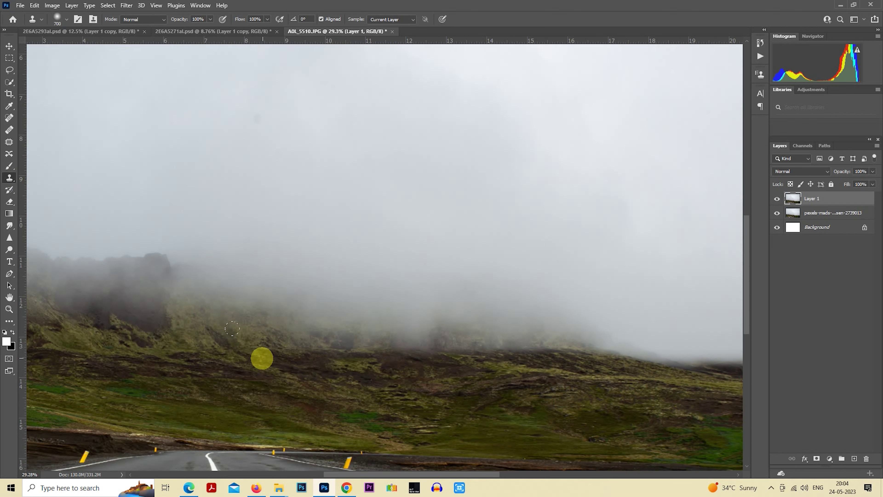
pyautogui.scroll(4, 262, 357)
pyautogui.scroll(3, 392, 215)
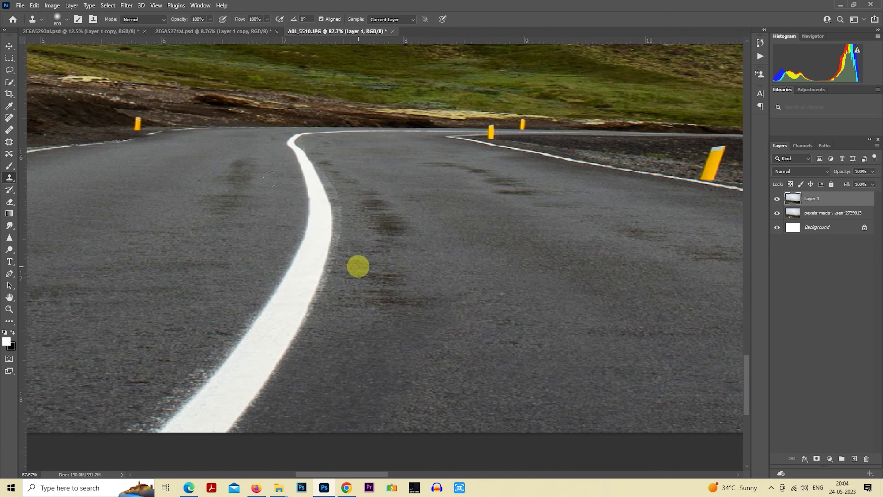
pyautogui.moveTo(329, 227); pyautogui.dragTo(422, 219)
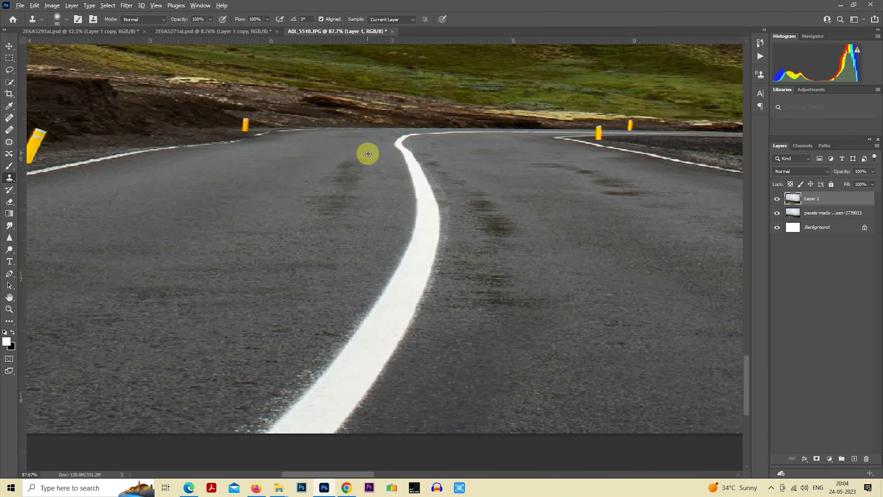
pyautogui.keyDown('alt'); pyautogui.click(393, 172); pyautogui.keyUp('alt')
pyautogui.moveTo(410, 172)
pyautogui.mouseDown()
pyautogui.moveTo(427, 210)
pyautogui.moveTo(372, 276)
pyautogui.moveTo(355, 241)
pyautogui.moveTo(291, 377)
pyautogui.mouseUp()
pyautogui.moveTo(324, 311); pyautogui.dragTo(247, 400)
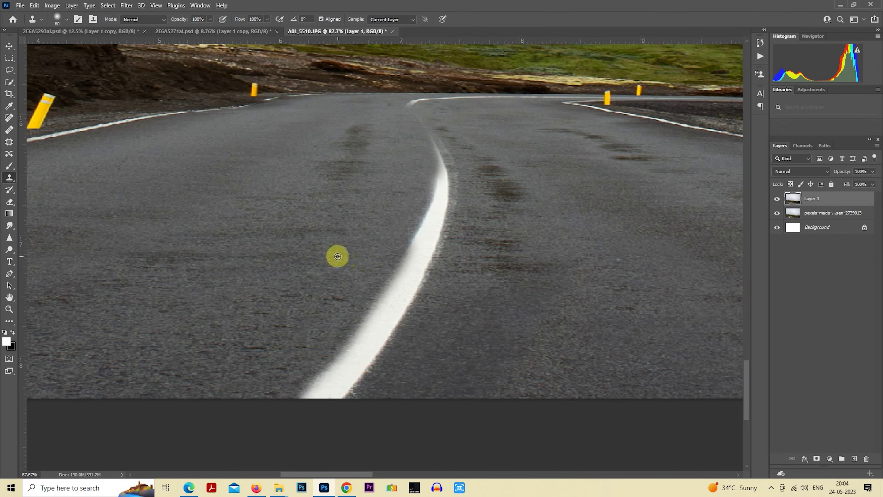
pyautogui.moveTo(403, 257); pyautogui.dragTo(314, 382)
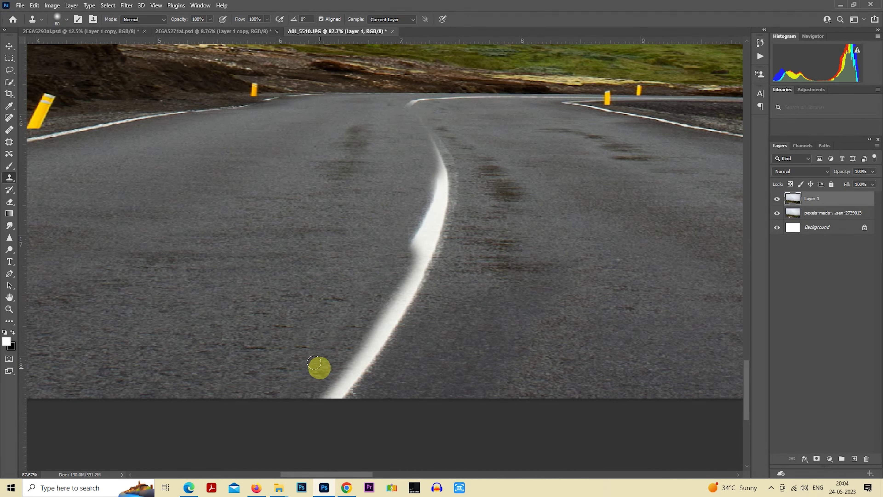
pyautogui.moveTo(412, 248); pyautogui.dragTo(329, 400)
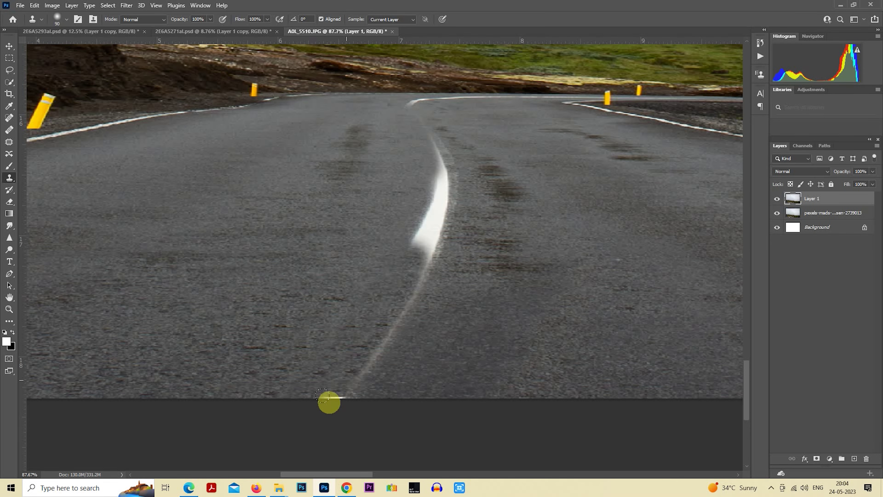
pyautogui.moveTo(436, 261); pyautogui.dragTo(370, 366)
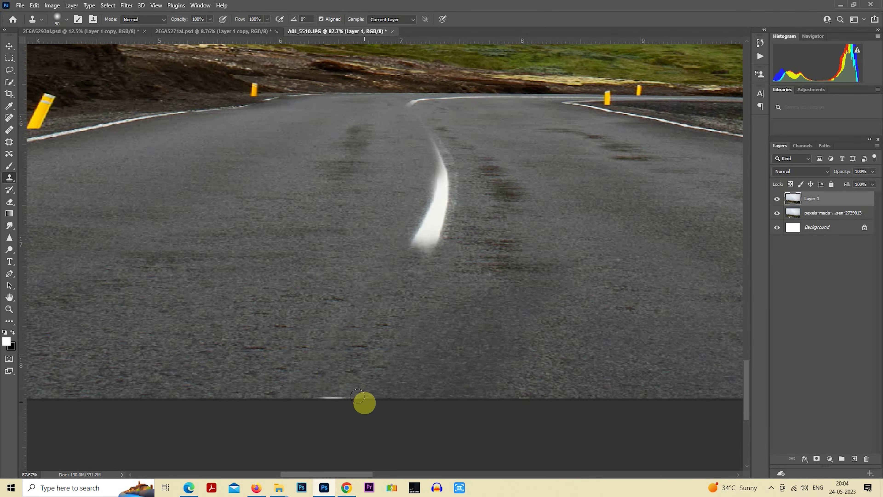
# - Clone away the upper road line and leftover white streaks, then zoom out to the whole image
pyautogui.scroll(3, 381, 345)
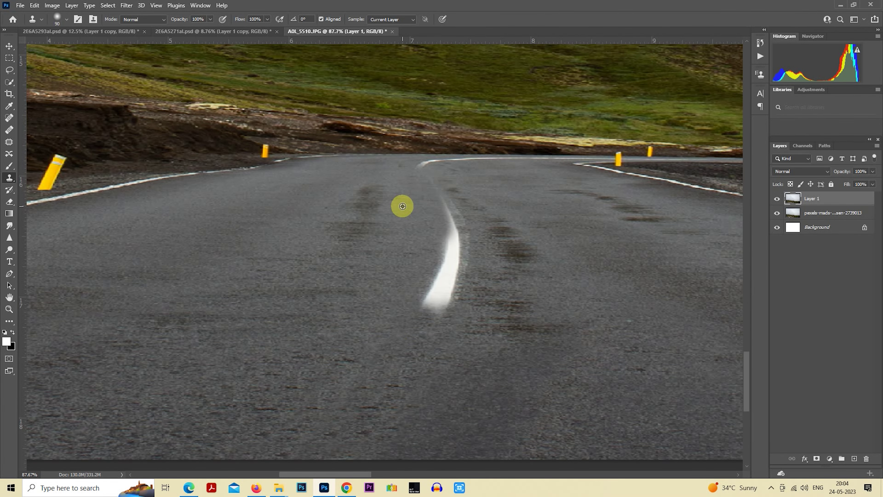
pyautogui.moveTo(433, 188); pyautogui.dragTo(442, 275)
pyautogui.moveTo(444, 244)
pyautogui.mouseDown()
pyautogui.moveTo(428, 306)
pyautogui.moveTo(465, 263)
pyautogui.moveTo(472, 291)
pyautogui.mouseUp()
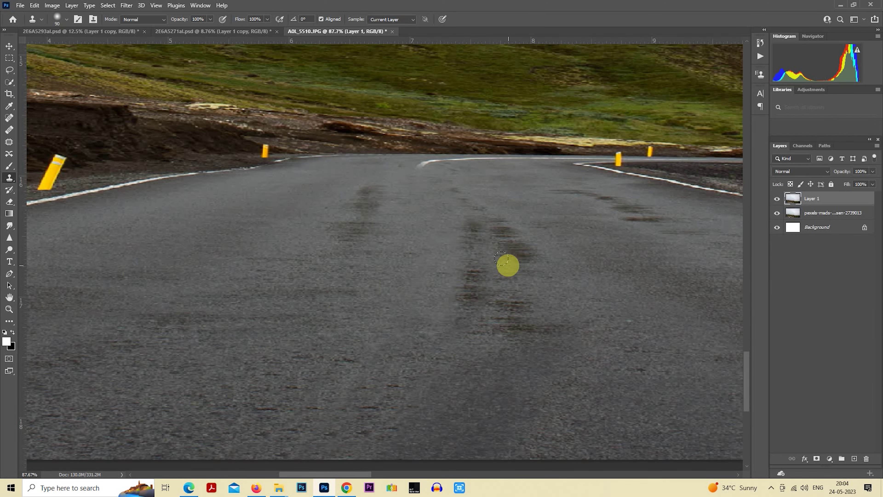
pyautogui.hotkey('ctrl', 'z')
pyautogui.hscroll(3, 479, 248)
pyautogui.scroll(-1, 478, 249)
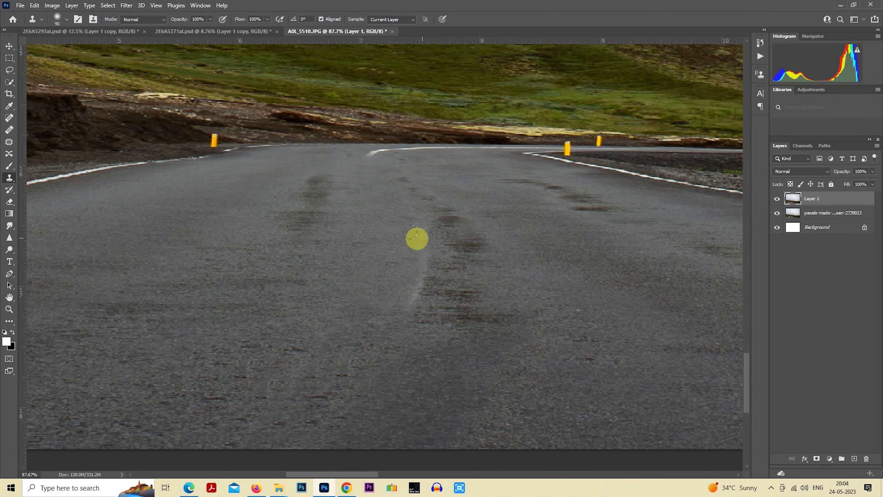
pyautogui.moveTo(421, 240)
pyautogui.mouseDown()
pyautogui.moveTo(406, 296)
pyautogui.moveTo(396, 271)
pyautogui.mouseUp()
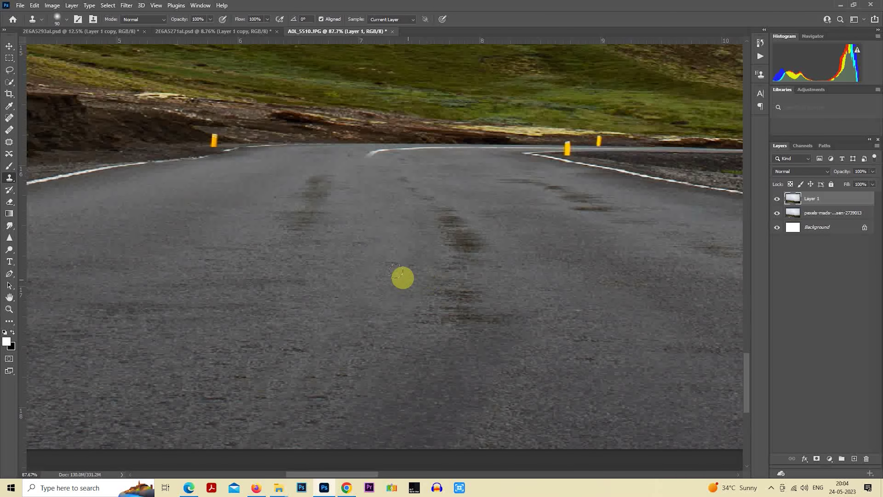
pyautogui.scroll(2, 421, 220)
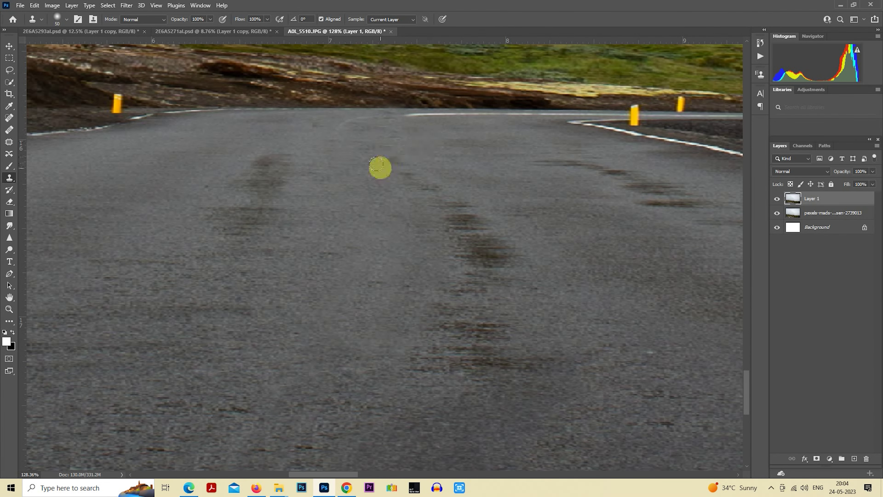
pyautogui.scroll(-3, 358, 172)
pyautogui.scroll(-3, 359, 173)
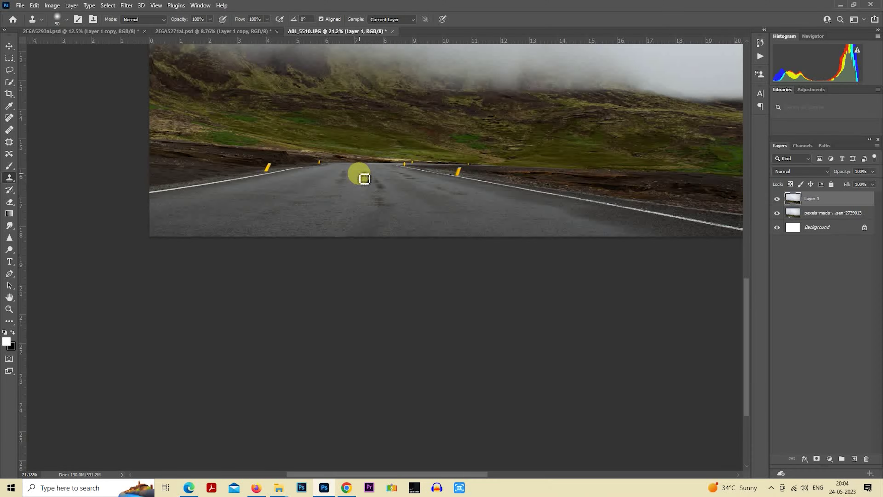
pyautogui.scroll(-2, 374, 181)
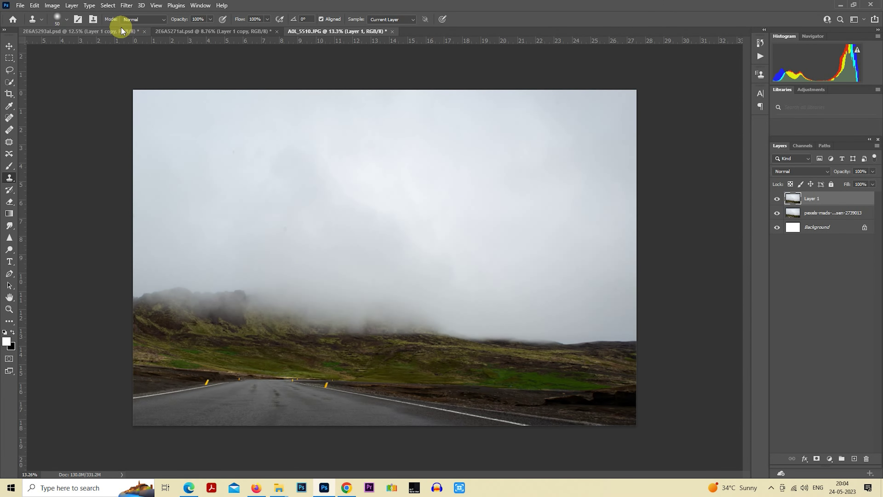
# - Drag the couple-on-motorcycle cut-out from its .psd tab onto the foggy road photo
pyautogui.click(167, 31)
pyautogui.click(124, 31)
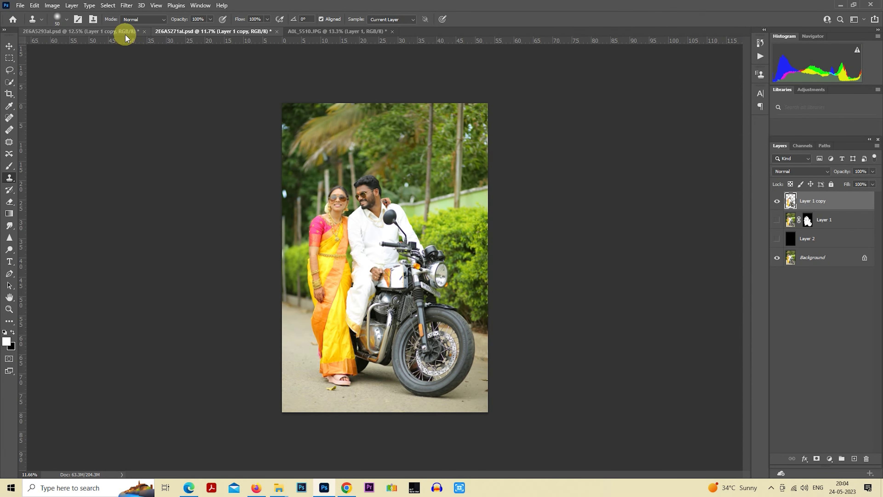
pyautogui.moveTo(371, 225)
pyautogui.mouseDown()
pyautogui.moveTo(330, 171)
pyautogui.moveTo(320, 260)
pyautogui.mouseUp()
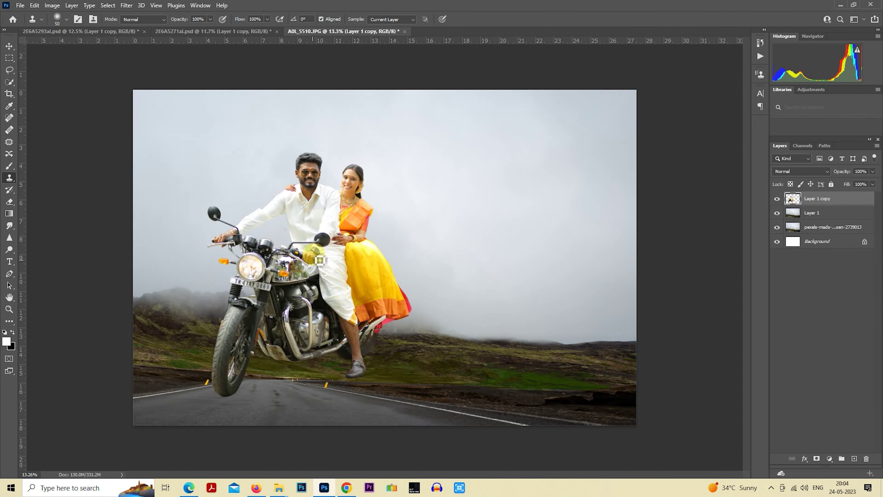
pyautogui.rightClick(332, 219)
pyautogui.click(10, 59)
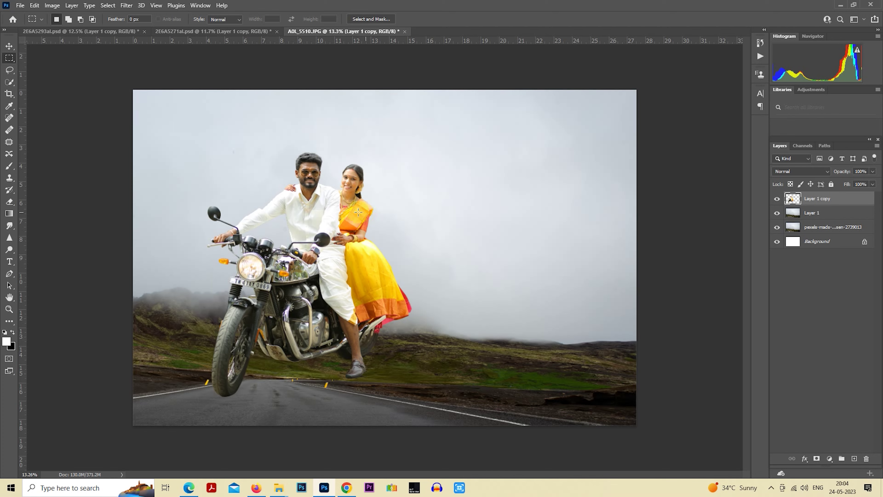
pyautogui.click(9, 119)
# - Heal a blemish on the woman's forehead with the Content-Aware Spot Healing Brush
pyautogui.scroll(10, 295, 139)
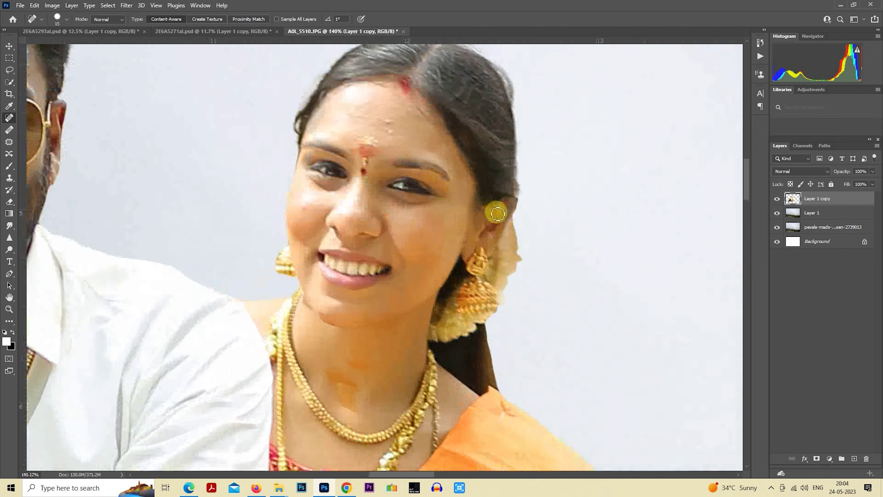
pyautogui.scroll(1, 331, 183)
pyautogui.scroll(2, 408, 246)
pyautogui.scroll(1, 410, 190)
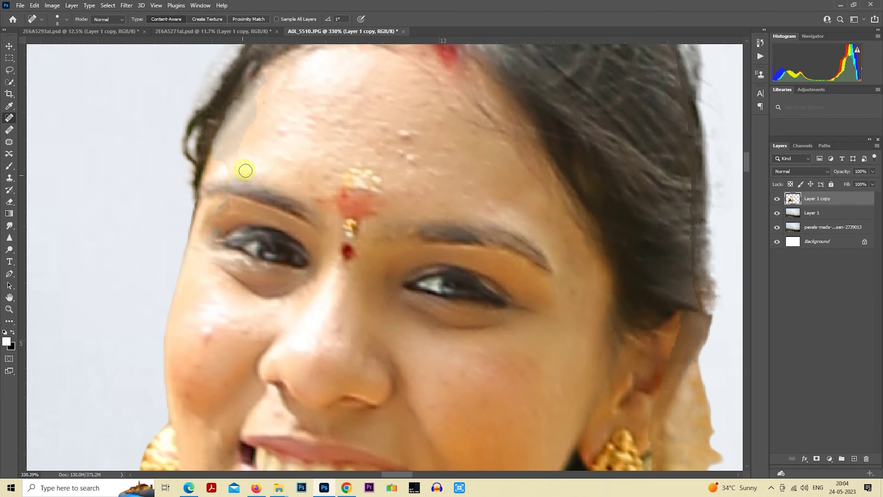
pyautogui.moveTo(390, 93); pyautogui.dragTo(378, 124)
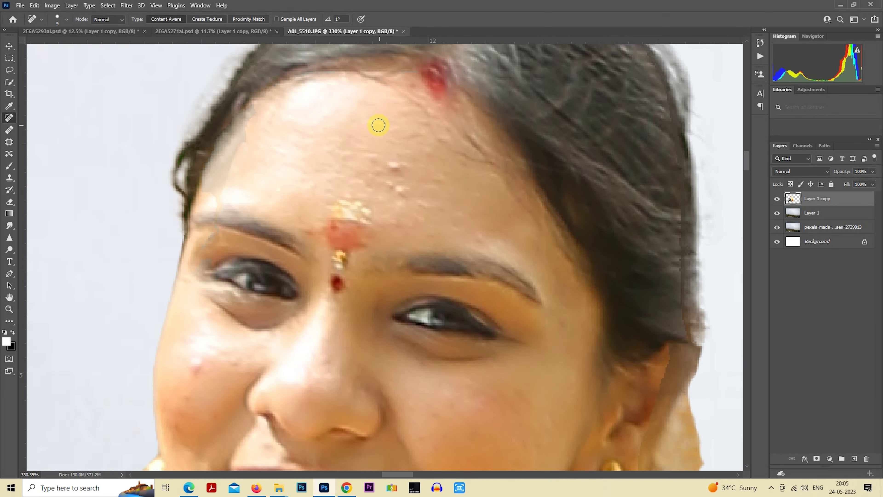
pyautogui.click(440, 182)
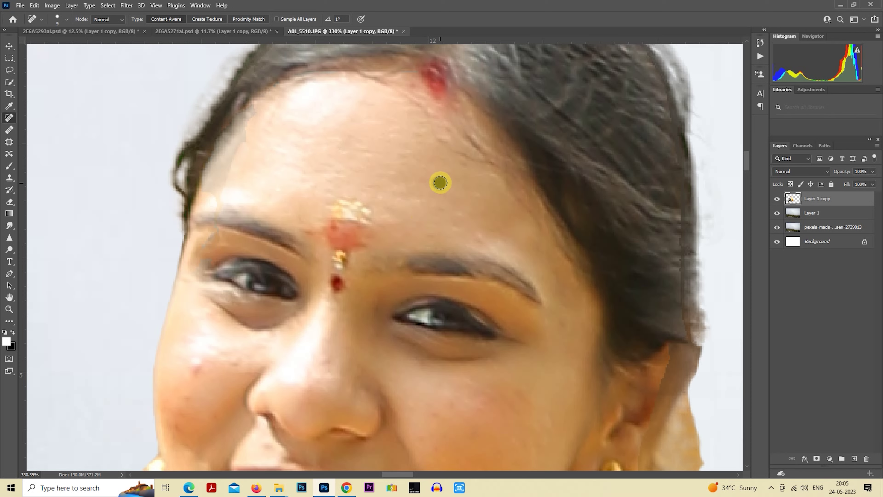
pyautogui.moveTo(449, 217); pyautogui.dragTo(427, 83)
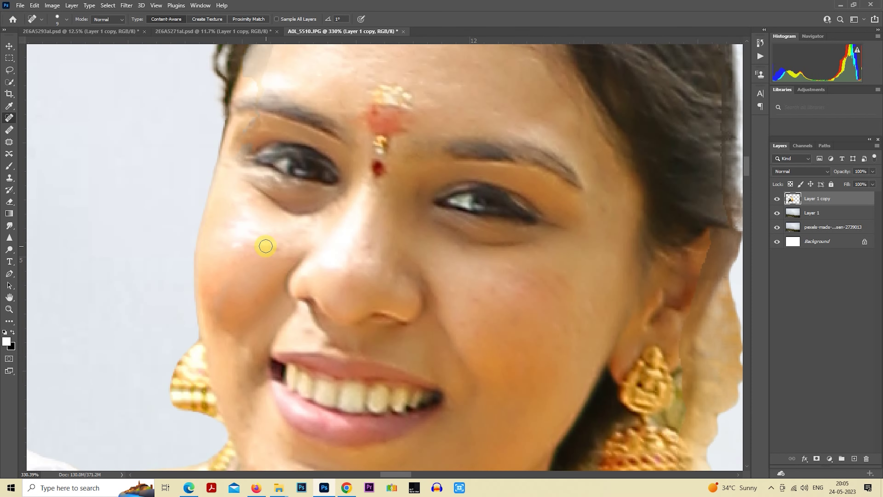
# - Heal the bumps across the man's forehead
pyautogui.moveTo(350, 258); pyautogui.dragTo(322, 181)
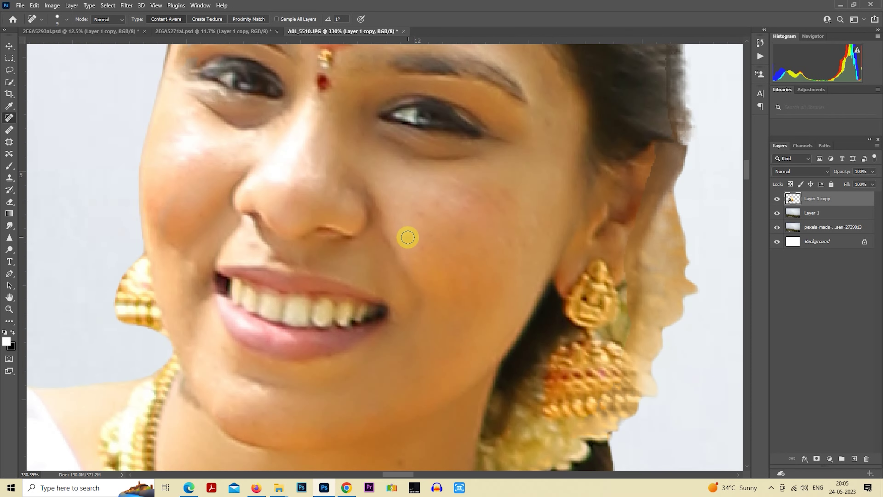
pyautogui.moveTo(406, 237); pyautogui.dragTo(311, 232)
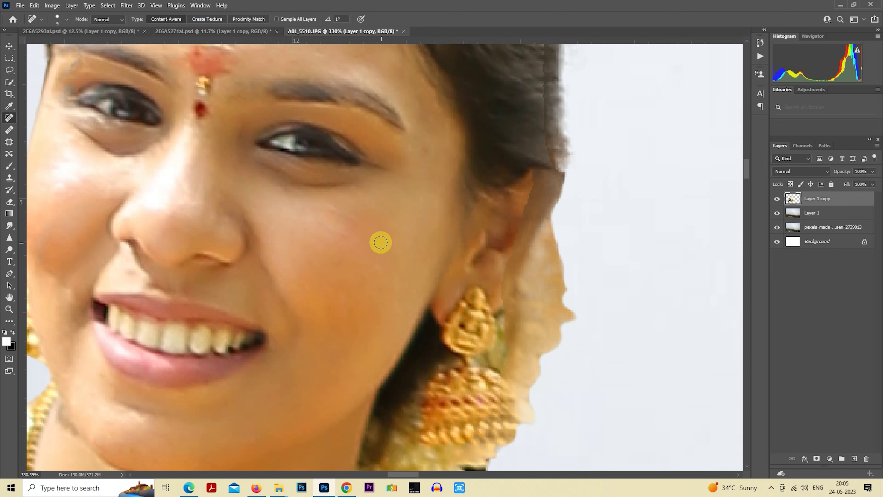
pyautogui.scroll(-4, 396, 205)
pyautogui.scroll(-3, 394, 280)
pyautogui.hscroll(-15, 370, 254)
pyautogui.scroll(8, 370, 254)
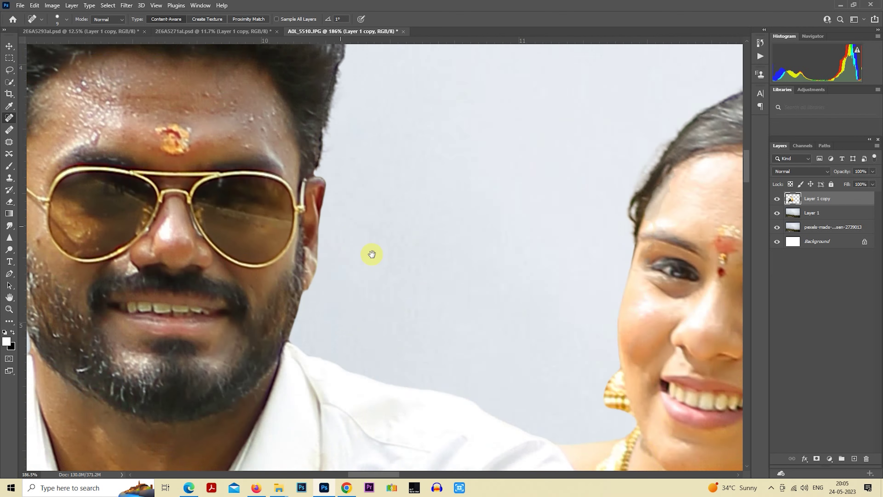
pyautogui.scroll(3, 330, 216)
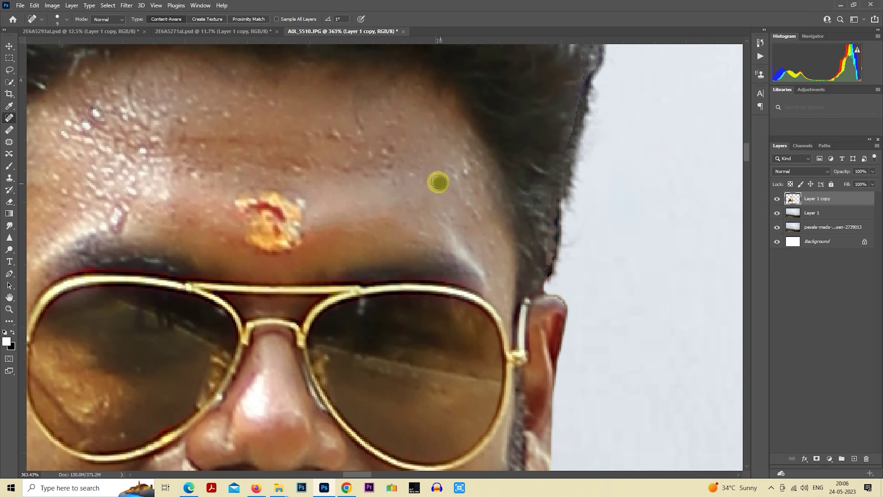
pyautogui.scroll(2, 465, 213)
pyautogui.hscroll(-3, 465, 213)
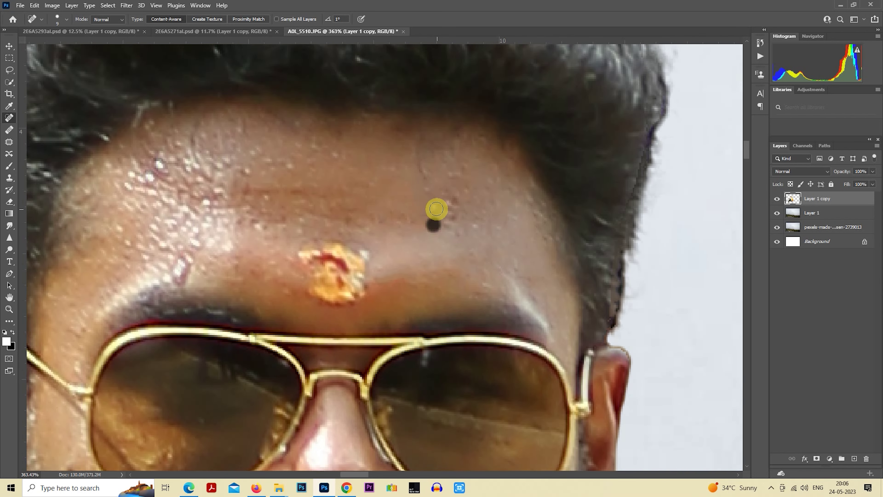
pyautogui.hscroll(-5, 177, 316)
pyautogui.scroll(-1, 177, 316)
pyautogui.click(348, 257)
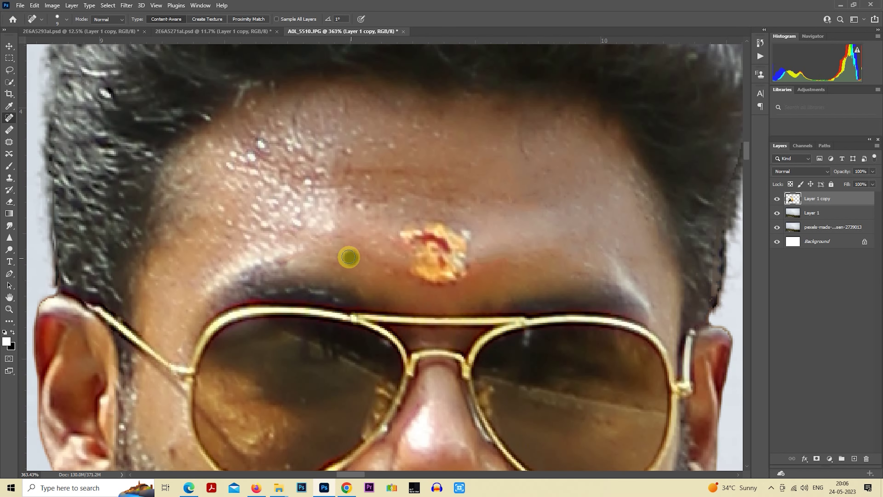
pyautogui.moveTo(402, 208); pyautogui.dragTo(476, 207)
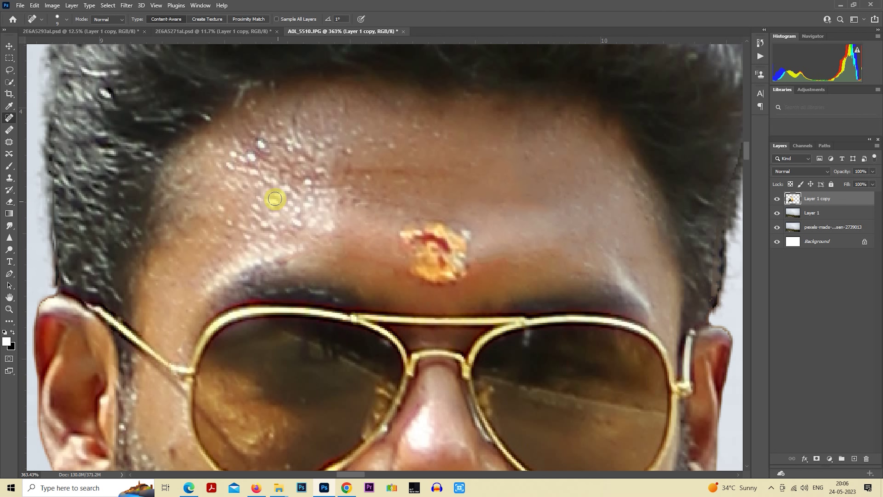
# - Smooth the remaining bright speckles on the man's forehead, including beside the tilak
pyautogui.scroll(-5, 301, 181)
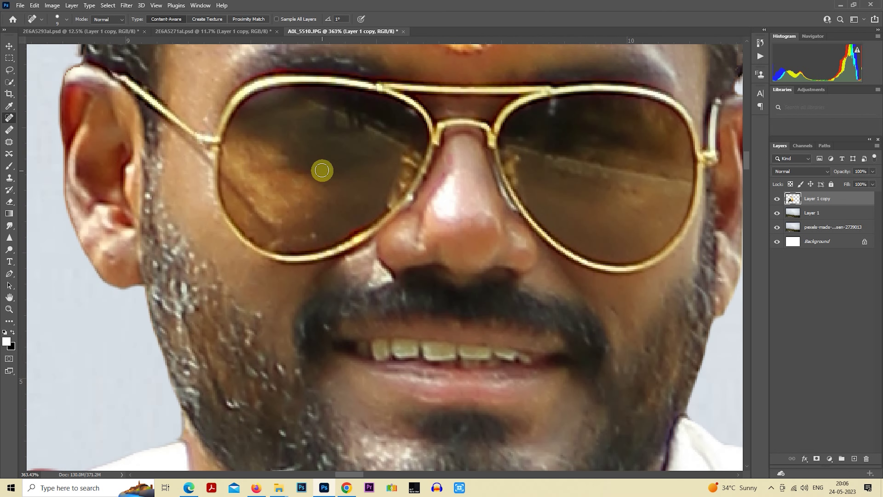
pyautogui.scroll(-3, 312, 233)
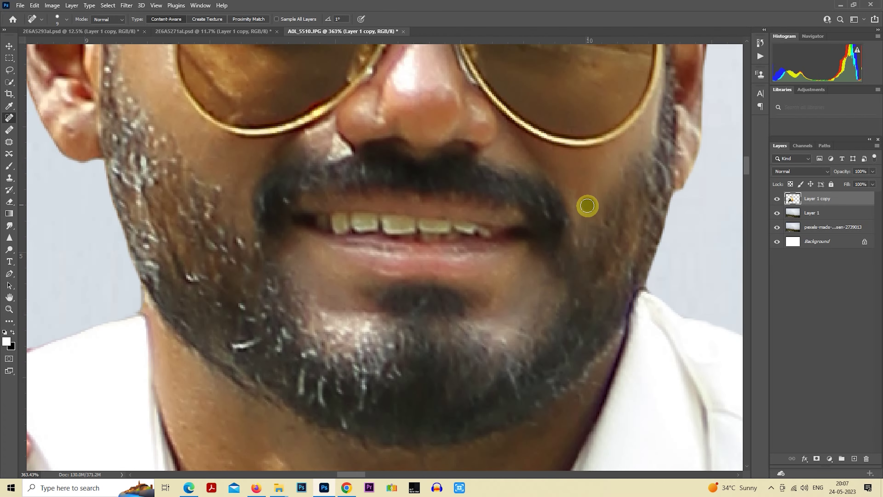
pyautogui.scroll(3, 591, 204)
pyautogui.scroll(5, 203, 262)
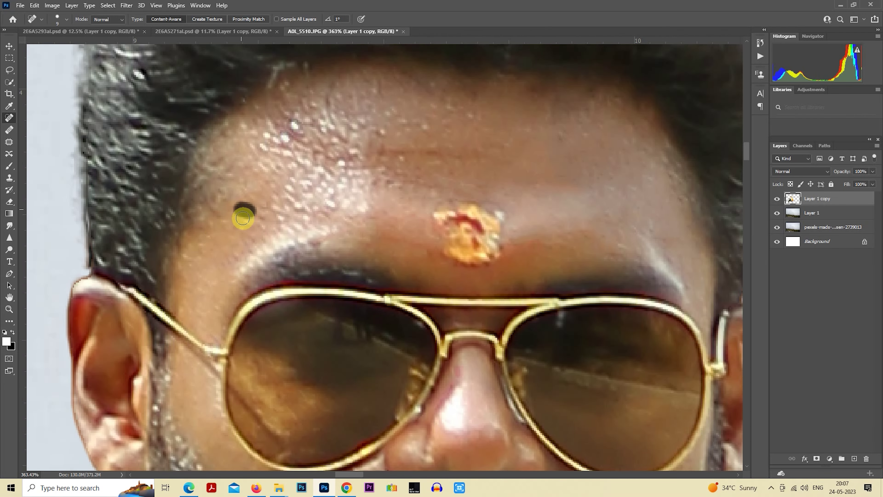
pyautogui.scroll(2, 202, 278)
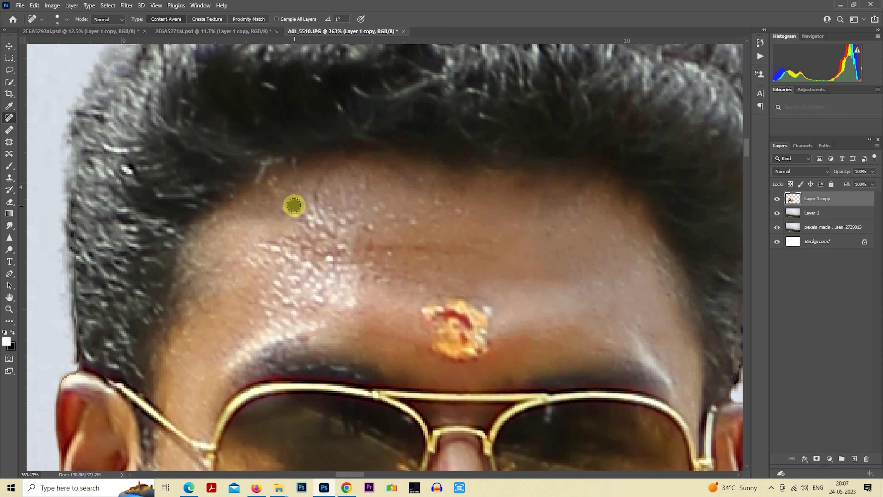
pyautogui.moveTo(294, 206)
pyautogui.mouseDown()
pyautogui.moveTo(325, 223)
pyautogui.moveTo(386, 208)
pyautogui.mouseUp()
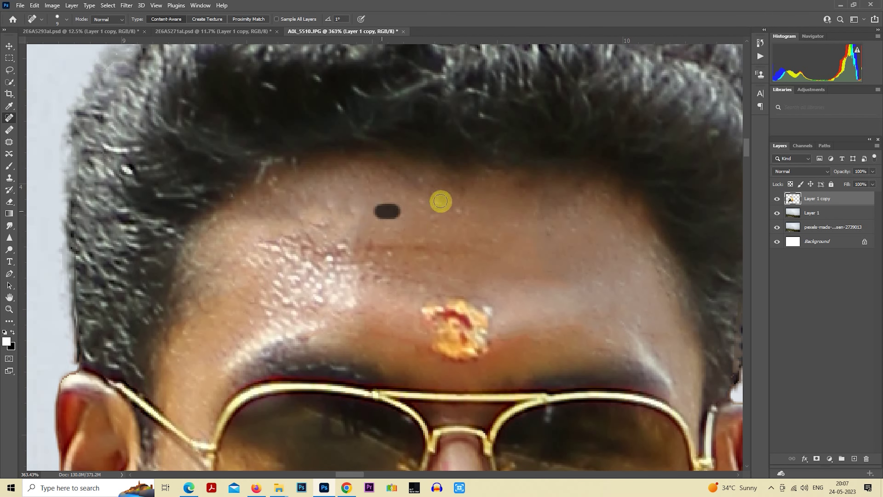
pyautogui.moveTo(420, 278); pyautogui.dragTo(374, 270)
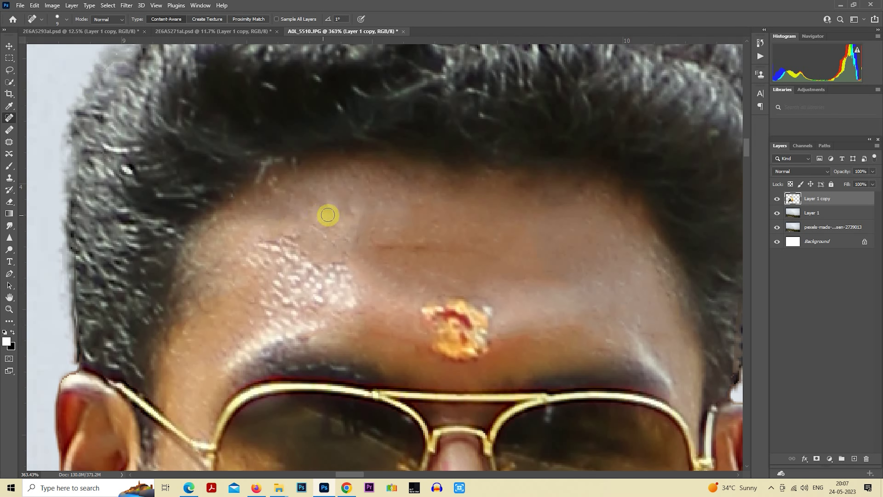
pyautogui.moveTo(282, 238); pyautogui.dragTo(276, 306)
pyautogui.moveTo(302, 259); pyautogui.dragTo(306, 284)
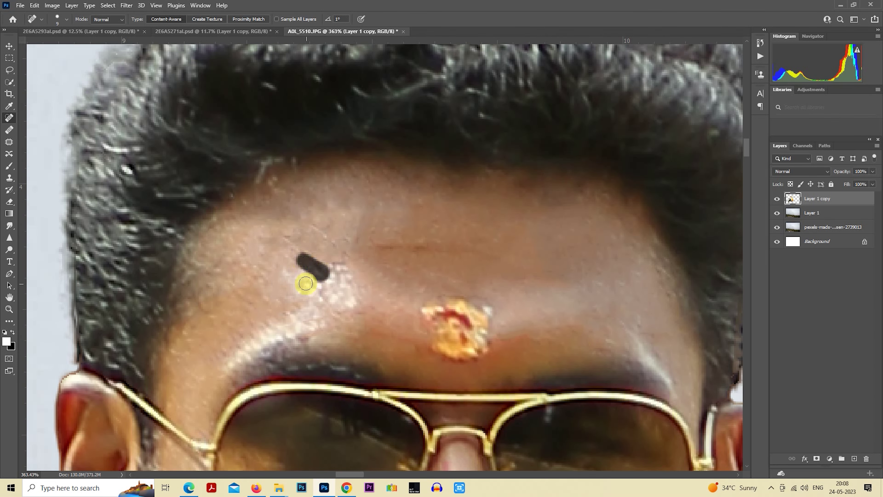
pyautogui.click(351, 297)
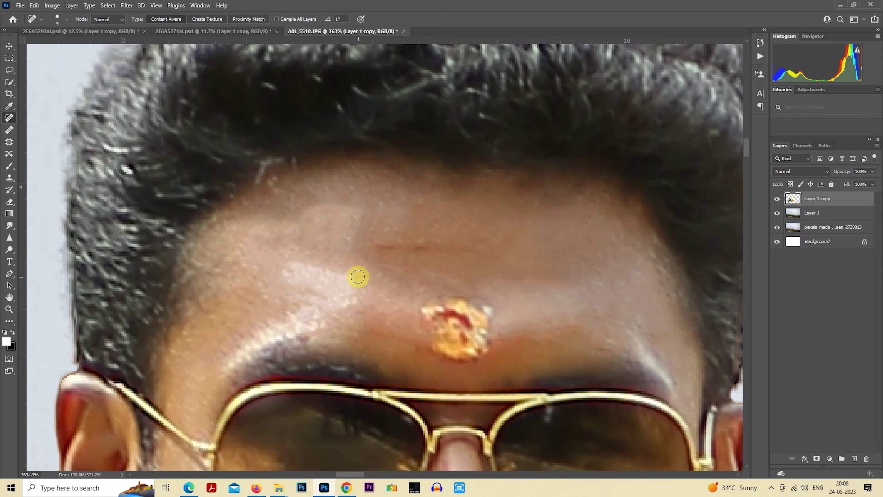
pyautogui.moveTo(357, 277); pyautogui.dragTo(288, 282)
pyautogui.hotkey('ctrl', '0')
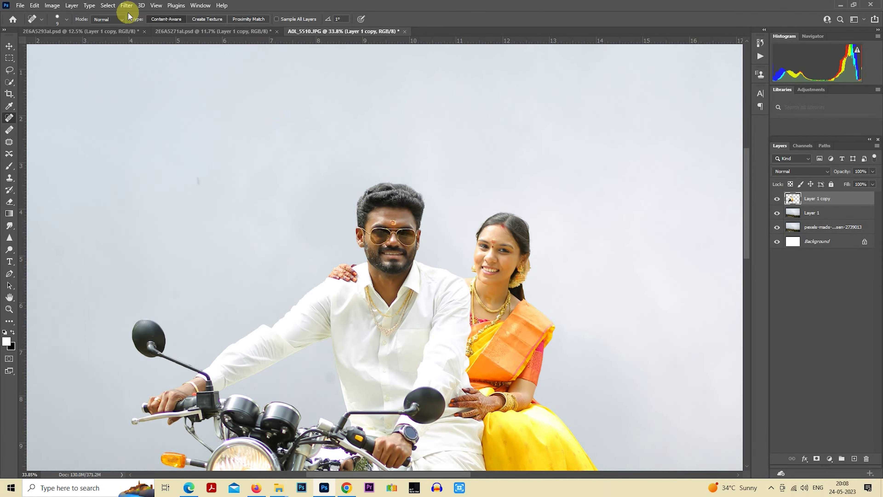
# - Apply the SkinFiner filter to Layer 1 copy after previewing the face at actual size
pyautogui.click(126, 5)
pyautogui.click(256, 251)
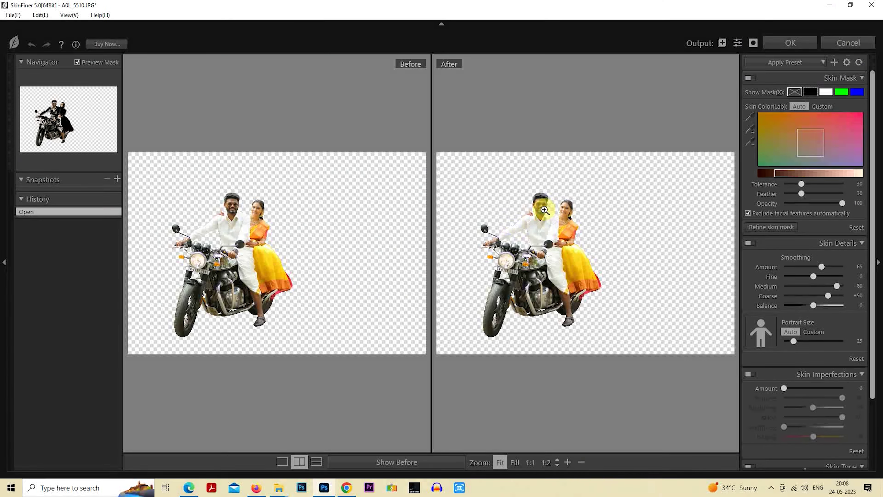
pyautogui.click(538, 205)
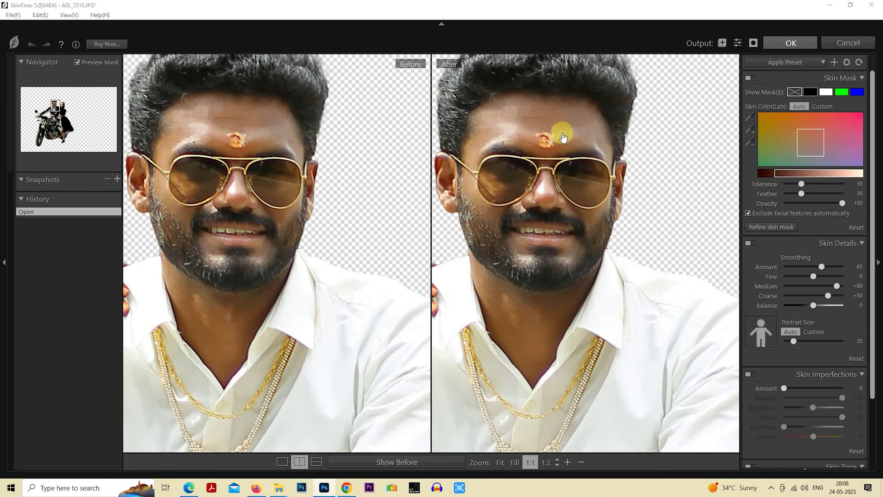
pyautogui.press('Return')
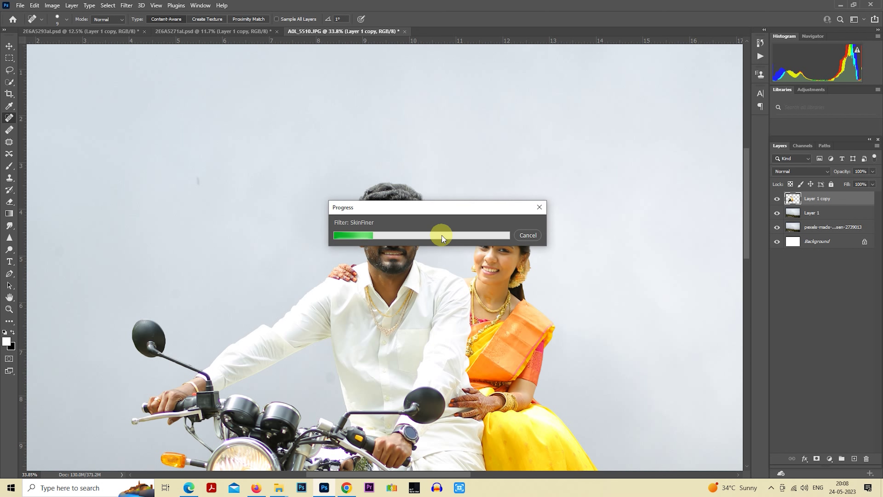
pyautogui.scroll(-2, 448, 237)
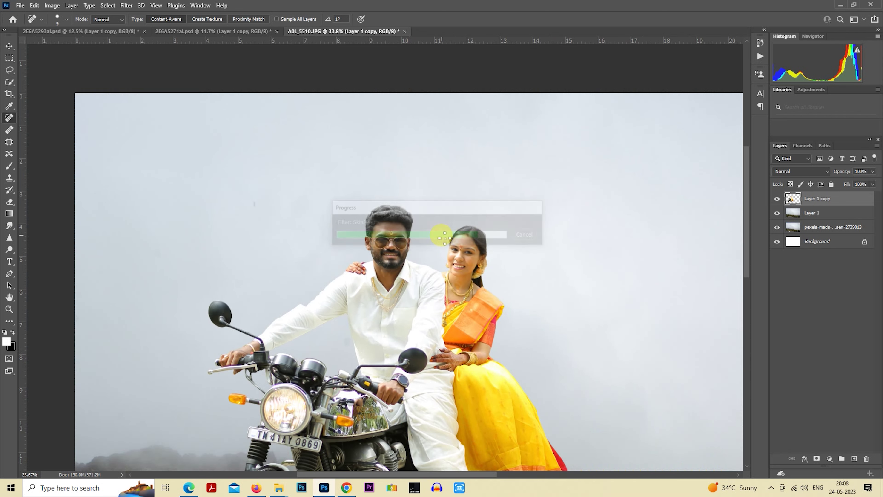
pyautogui.scroll(-2, 457, 238)
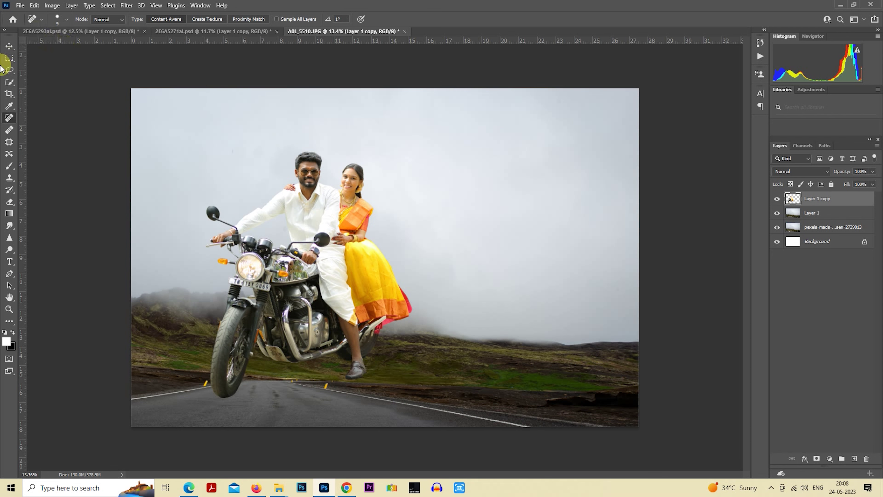
# - Load the couple's selection and apply a Camera Raw Filter with Temperature -10
pyautogui.click(6, 60)
pyautogui.rightClick(323, 194)
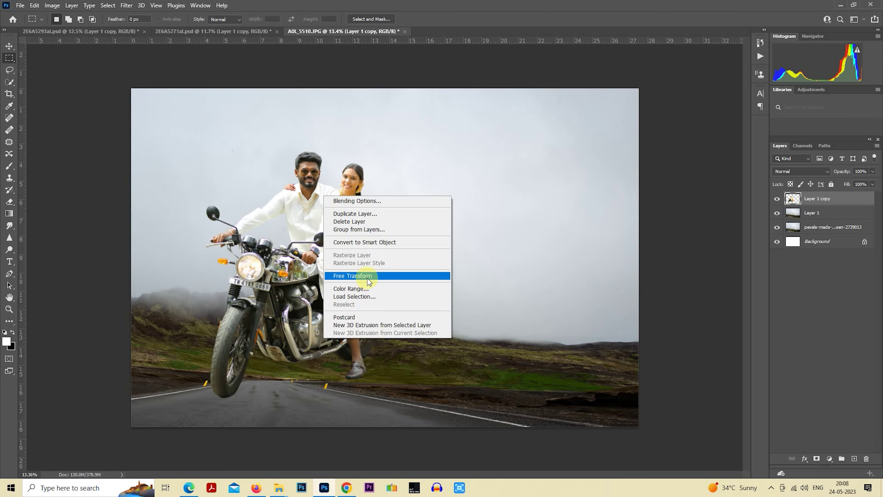
pyautogui.click(785, 216)
pyautogui.keyDown('ctrl'); pyautogui.click(791, 199); pyautogui.keyUp('ctrl')
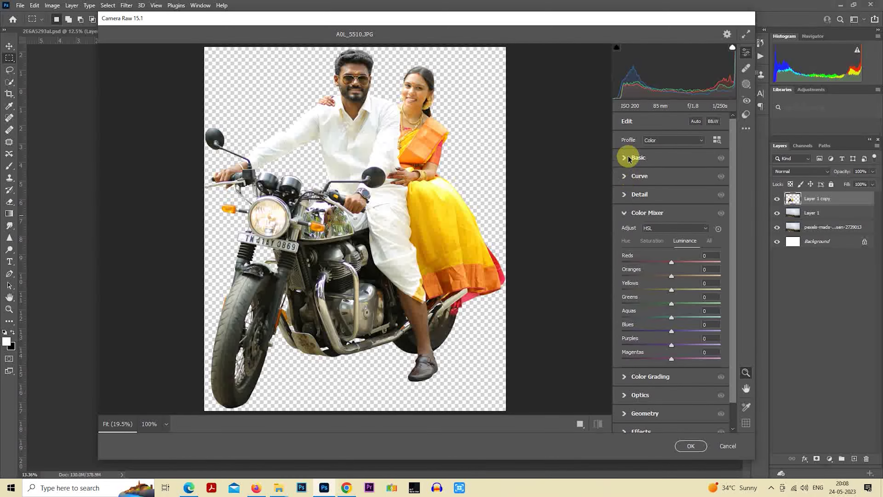
pyautogui.click(626, 157)
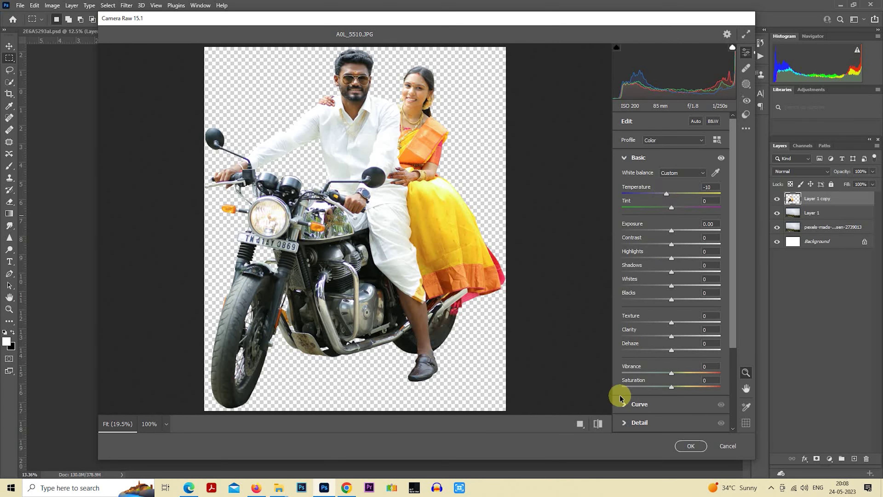
pyautogui.click(599, 423)
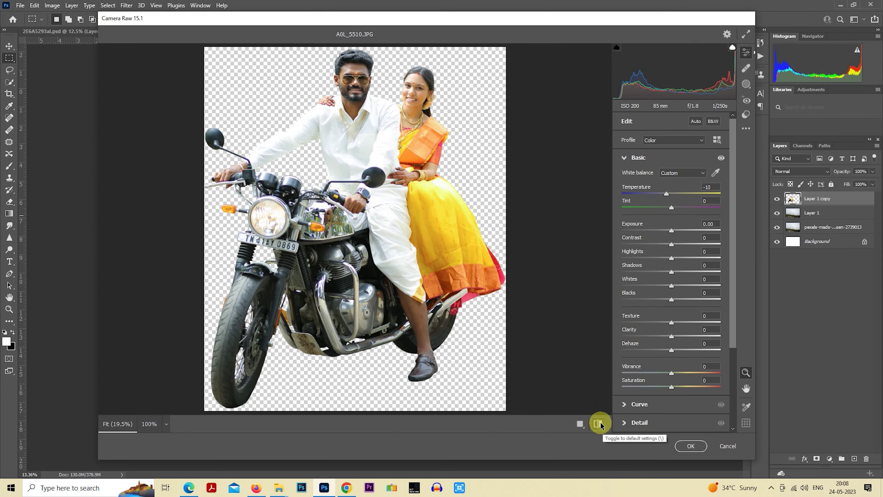
pyautogui.click(690, 446)
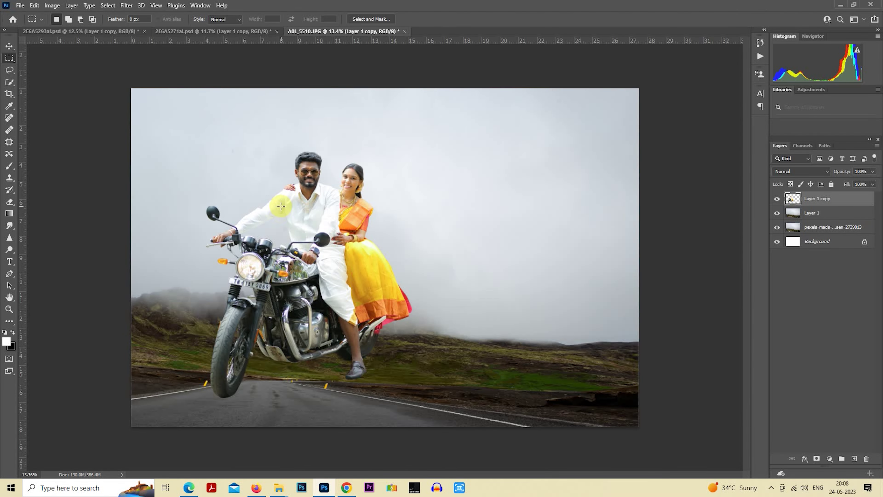
# - Free Transform the couple down to about 63% and place them on the road
pyautogui.rightClick(281, 205)
pyautogui.click(315, 284)
pyautogui.moveTo(407, 152); pyautogui.dragTo(335, 240)
pyautogui.moveTo(293, 286); pyautogui.dragTo(292, 301)
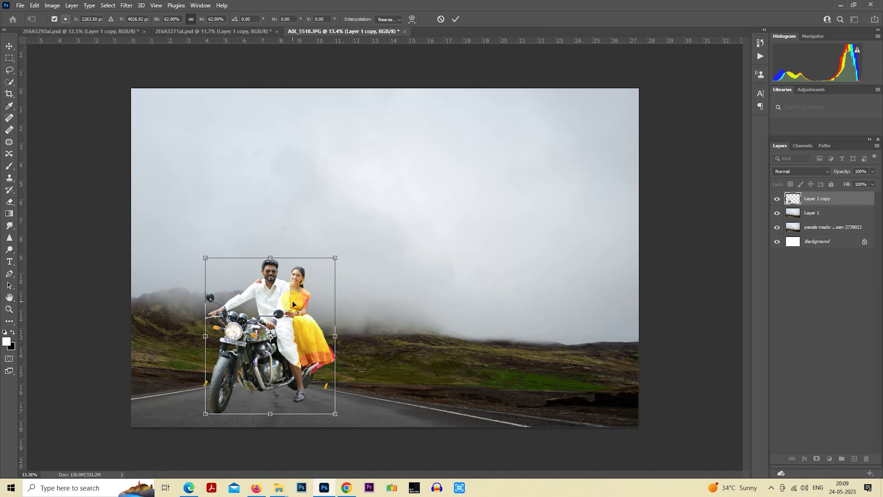
pyautogui.moveTo(331, 261); pyautogui.dragTo(311, 285)
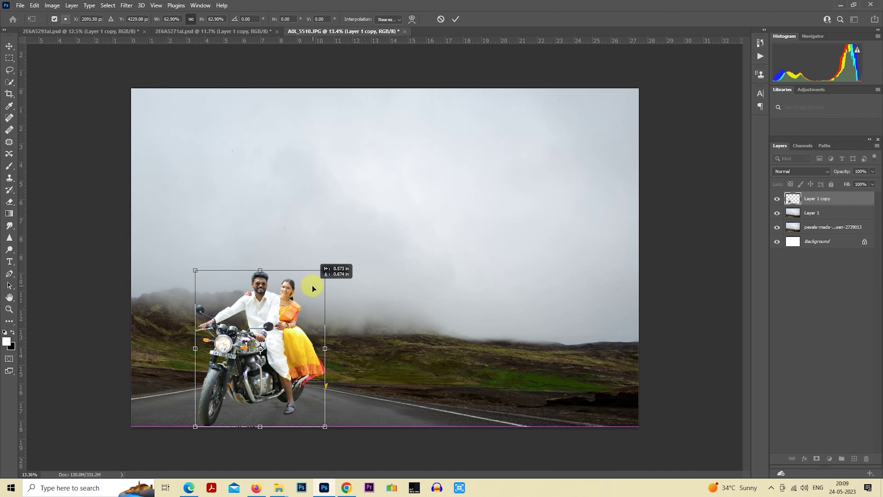
pyautogui.press('Return')
pyautogui.press('m')
pyautogui.hotkey('ctrl', '0')
pyautogui.scroll(3, 342, 235)
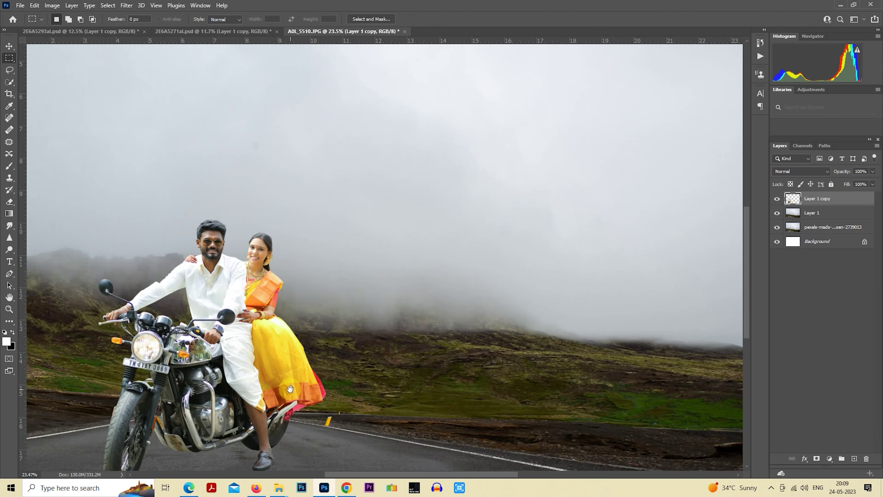
# - Refine the couple's size to about 89% and nudge them into place on the road
pyautogui.rightClick(342, 235)
pyautogui.click(373, 317)
pyautogui.moveTo(373, 305); pyautogui.dragTo(376, 297)
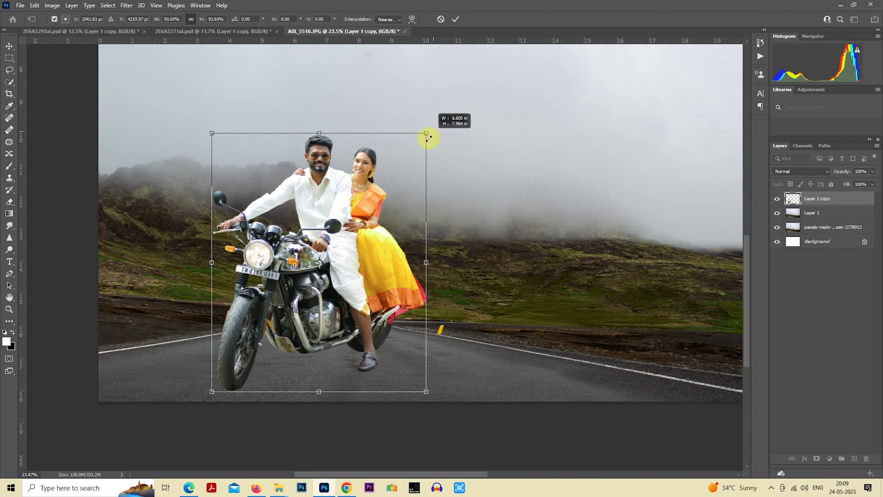
pyautogui.moveTo(440, 118); pyautogui.dragTo(406, 157)
pyautogui.moveTo(323, 241); pyautogui.dragTo(347, 231)
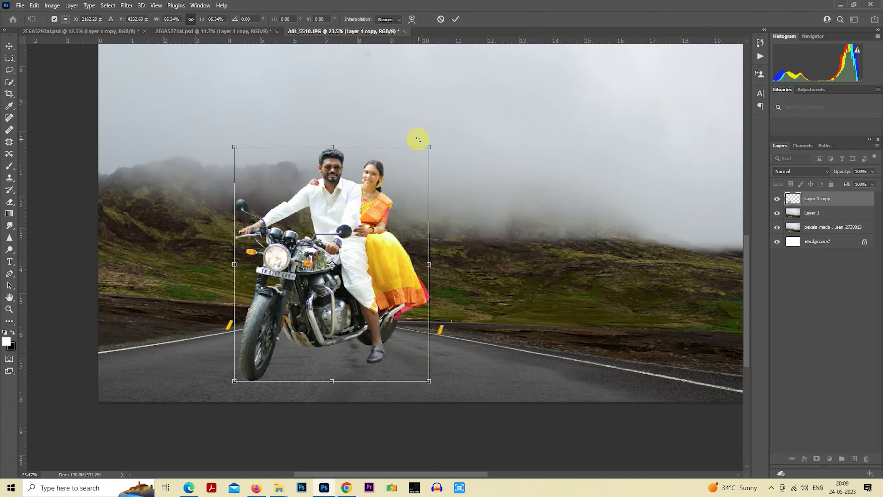
pyautogui.moveTo(430, 146); pyautogui.dragTo(437, 136)
pyautogui.moveTo(393, 185); pyautogui.dragTo(389, 187)
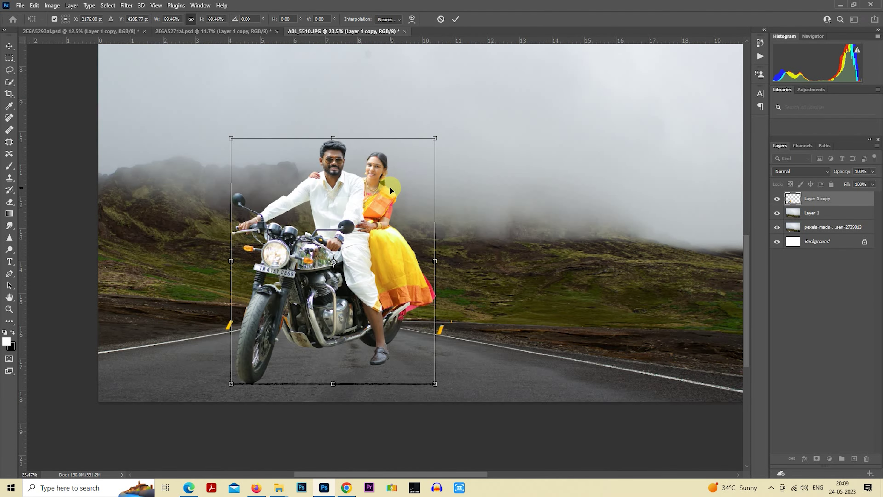
pyautogui.press('Return')
pyautogui.press('m')
pyautogui.scroll(-5, 382, 244)
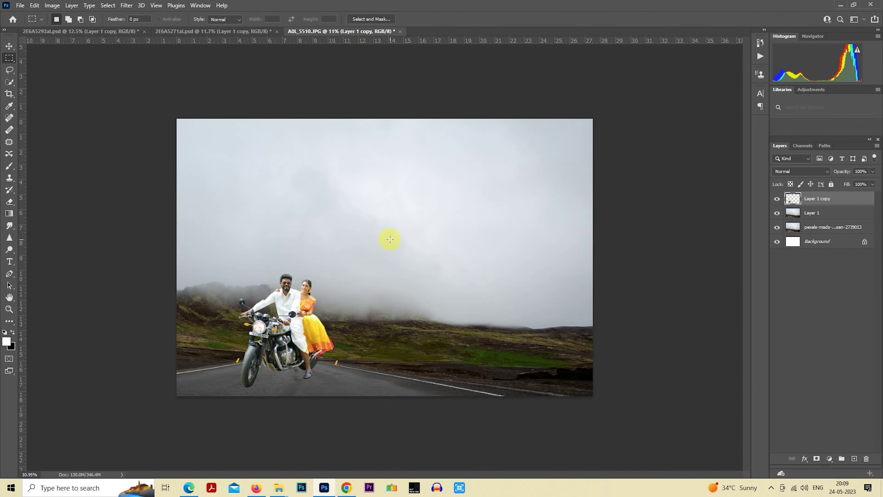
# - Warp Layer 1, raising the top edge, top-left corner and left-side hills and fog
pyautogui.click(815, 214)
pyautogui.rightClick(352, 174)
pyautogui.click(394, 258)
pyautogui.rightClick(351, 227)
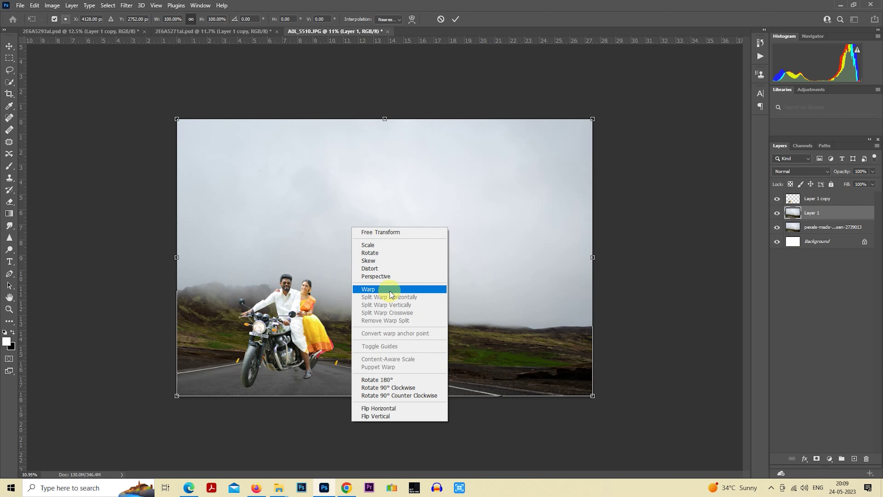
pyautogui.click(391, 290)
pyautogui.moveTo(316, 118); pyautogui.dragTo(320, 80)
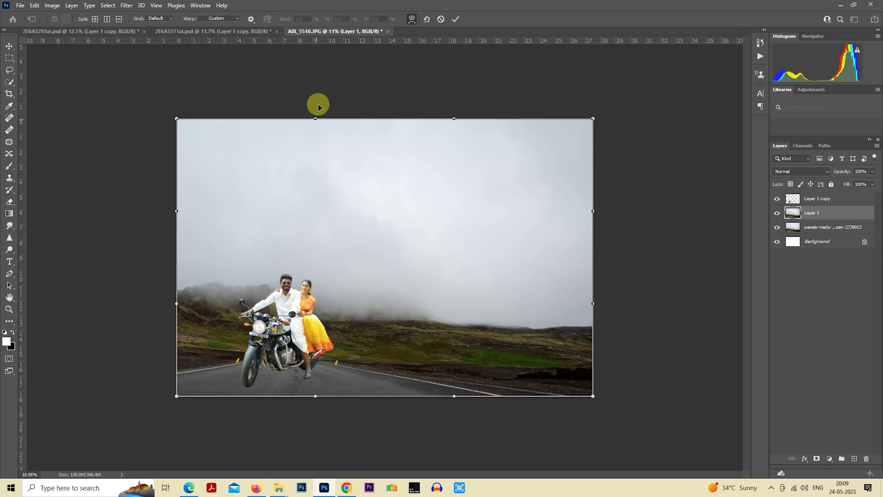
pyautogui.moveTo(178, 114); pyautogui.dragTo(178, 84)
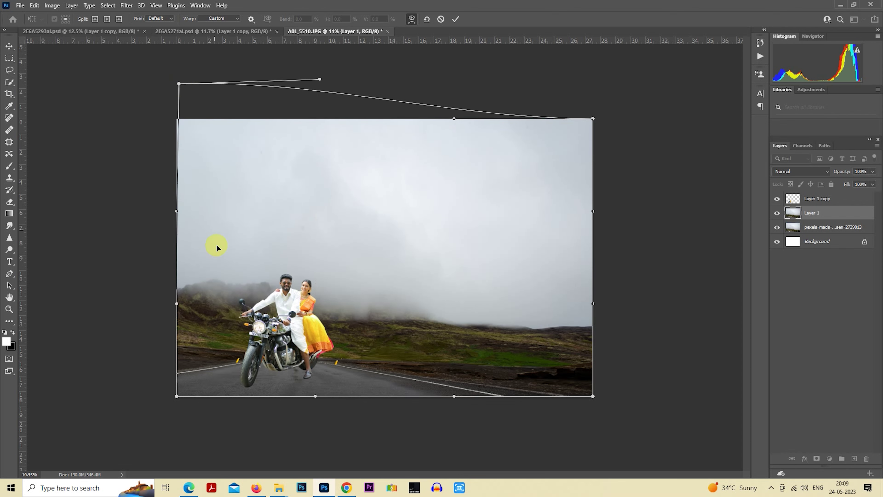
pyautogui.moveTo(217, 244)
pyautogui.mouseDown()
pyautogui.moveTo(217, 259)
pyautogui.moveTo(210, 236)
pyautogui.moveTo(400, 272)
pyautogui.moveTo(186, 245)
pyautogui.moveTo(185, 279)
pyautogui.mouseUp()
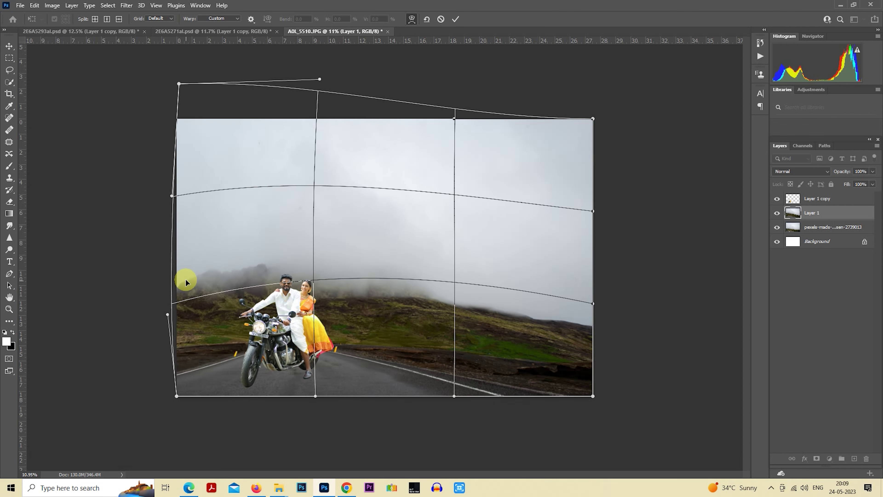
pyautogui.moveTo(365, 251)
pyautogui.mouseDown()
pyautogui.moveTo(560, 293)
pyautogui.moveTo(470, 304)
pyautogui.mouseUp()
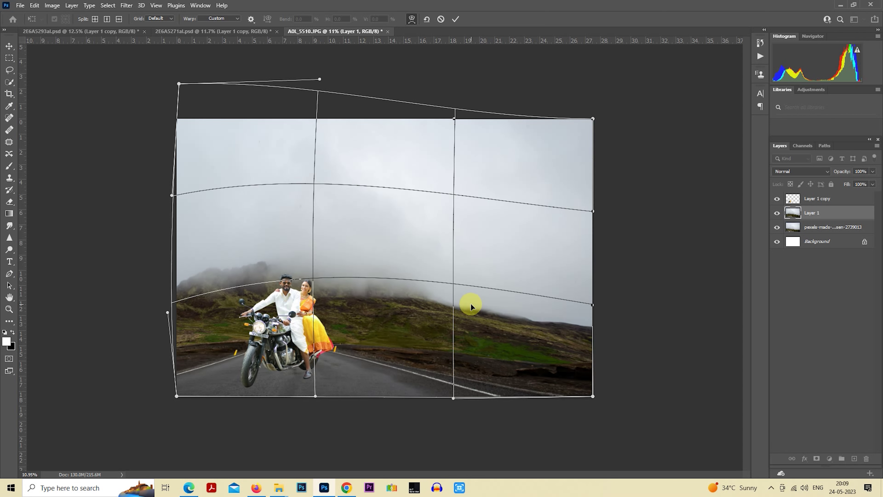
pyautogui.press('Return')
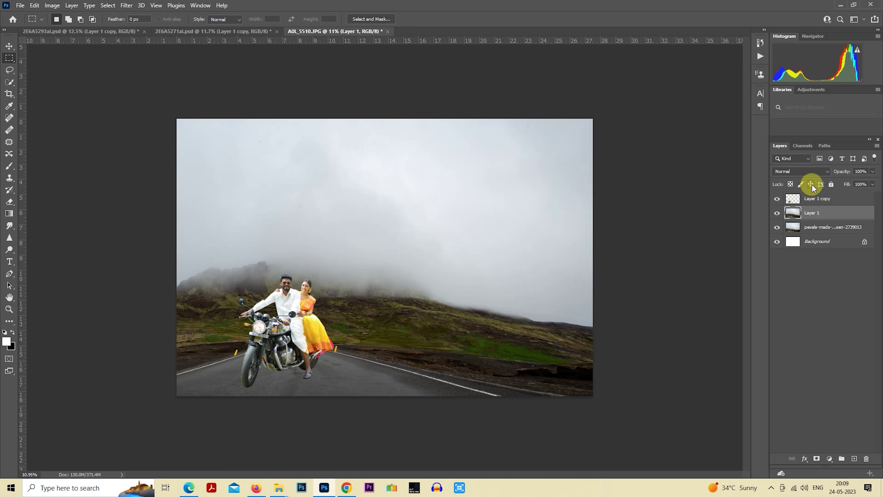
# - Free Transform Layer 1 copy to about 126% and move the couple slightly up
pyautogui.click(817, 199)
pyautogui.rightClick(322, 259)
pyautogui.click(359, 338)
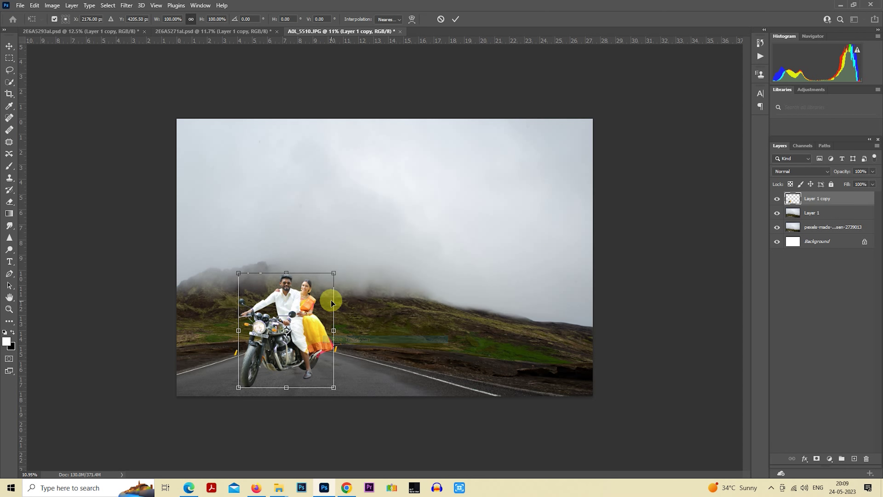
pyautogui.moveTo(335, 268)
pyautogui.mouseDown()
pyautogui.moveTo(347, 253)
pyautogui.moveTo(330, 270)
pyautogui.moveTo(331, 262)
pyautogui.mouseUp()
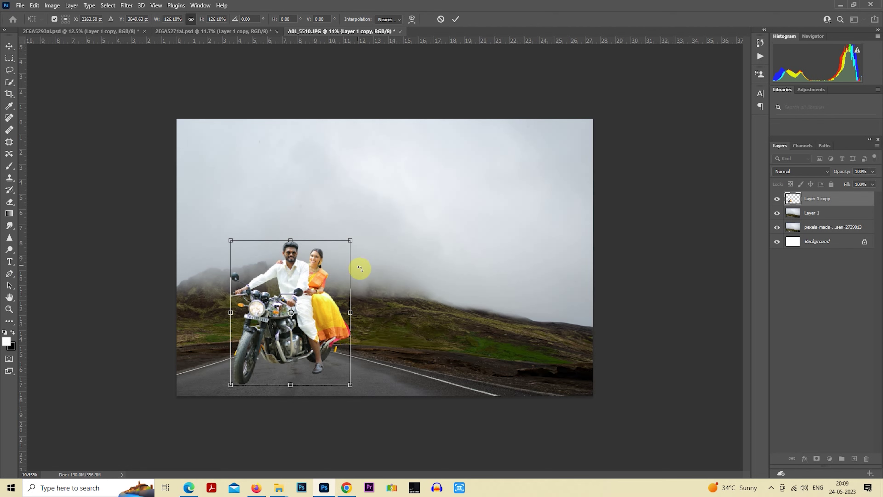
pyautogui.press('Return')
pyautogui.press('m')
# - Zoom in to inspect the enlarged couple, then reselect Layer 1
pyautogui.scroll(2, 405, 258)
pyautogui.scroll(2, 405, 258)
pyautogui.scroll(2, 405, 258)
pyautogui.scroll(1, 405, 258)
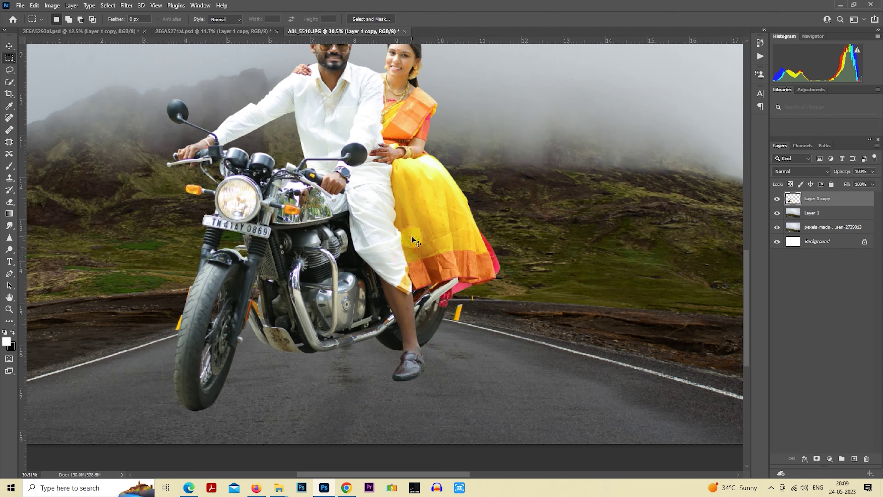
pyautogui.scroll(-2, 445, 274)
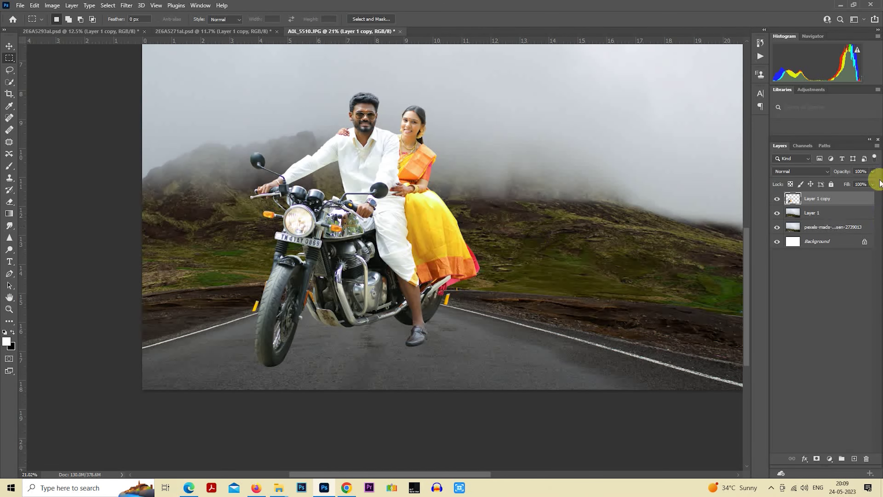
pyautogui.click(824, 214)
pyautogui.scroll(-1, 516, 275)
pyautogui.scroll(-2, 364, 177)
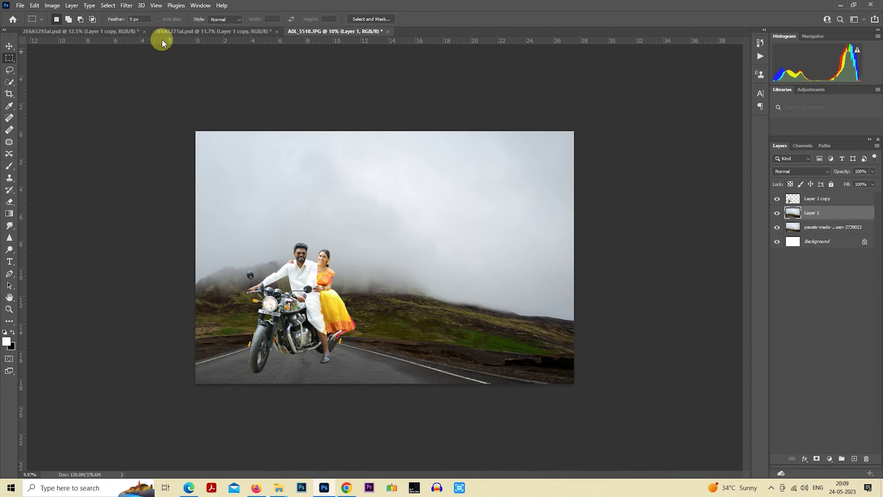
# - Apply a 50 px Tilt-Shift blur focused on the road, then add empty Layer 2
pyautogui.click(126, 6)
pyautogui.moveTo(166, 132)
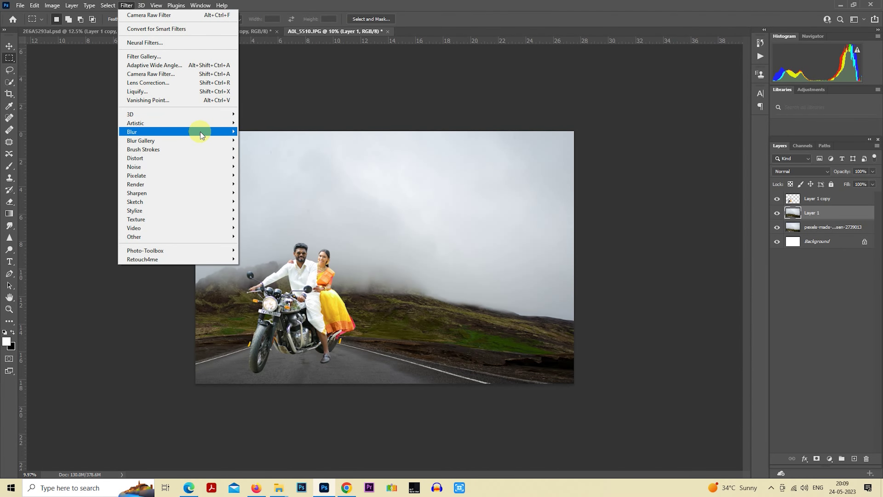
pyautogui.click(258, 157)
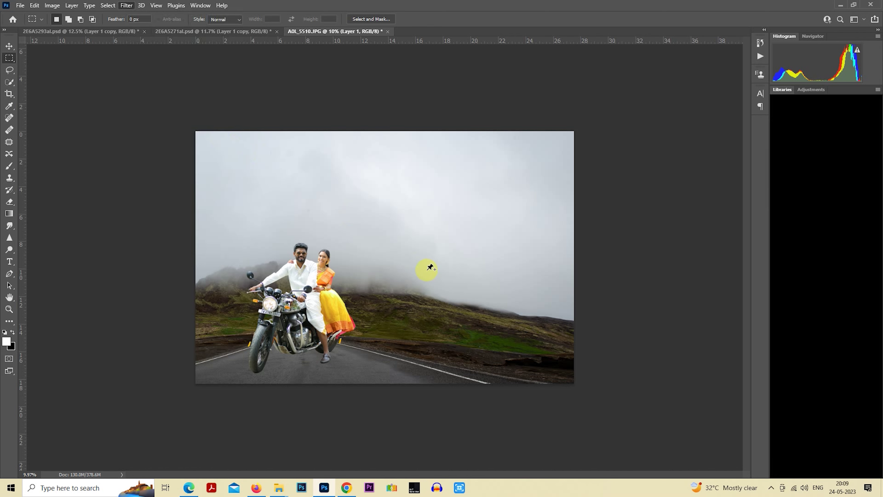
pyautogui.moveTo(422, 289)
pyautogui.mouseDown()
pyautogui.moveTo(422, 385)
pyautogui.moveTo(422, 257)
pyautogui.moveTo(423, 383)
pyautogui.mouseUp()
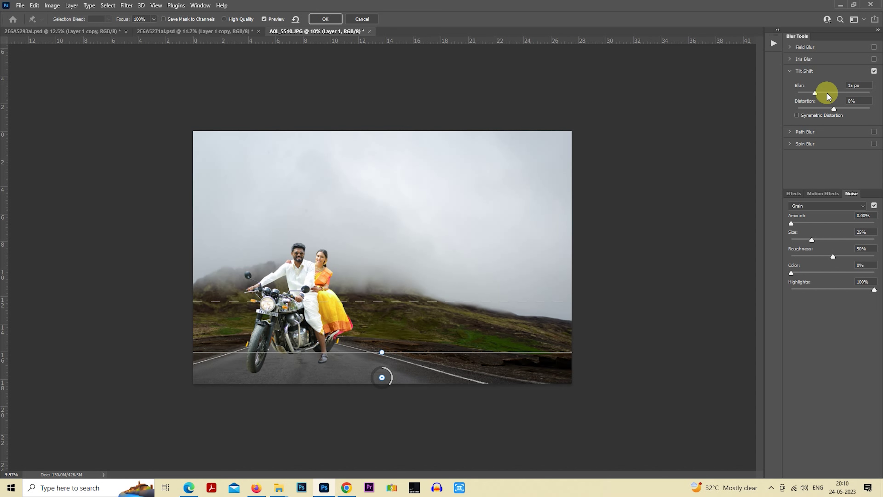
pyautogui.moveTo(439, 387); pyautogui.dragTo(440, 391)
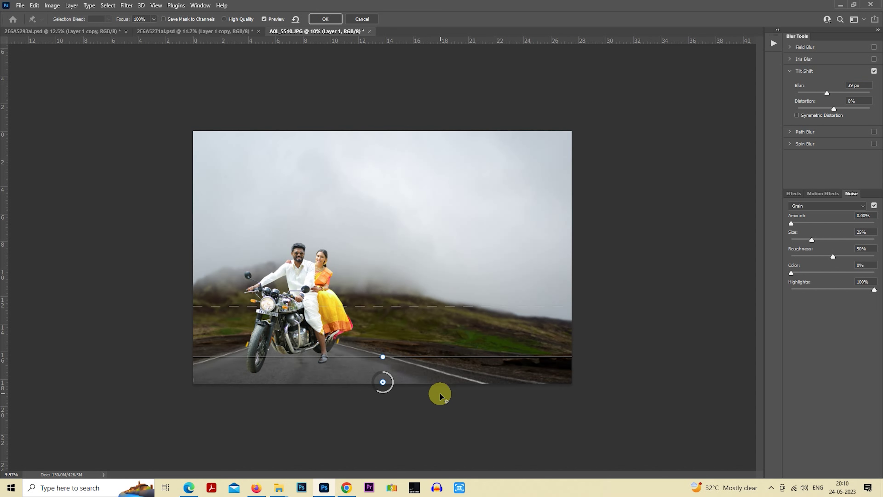
pyautogui.moveTo(827, 93); pyautogui.dragTo(828, 93)
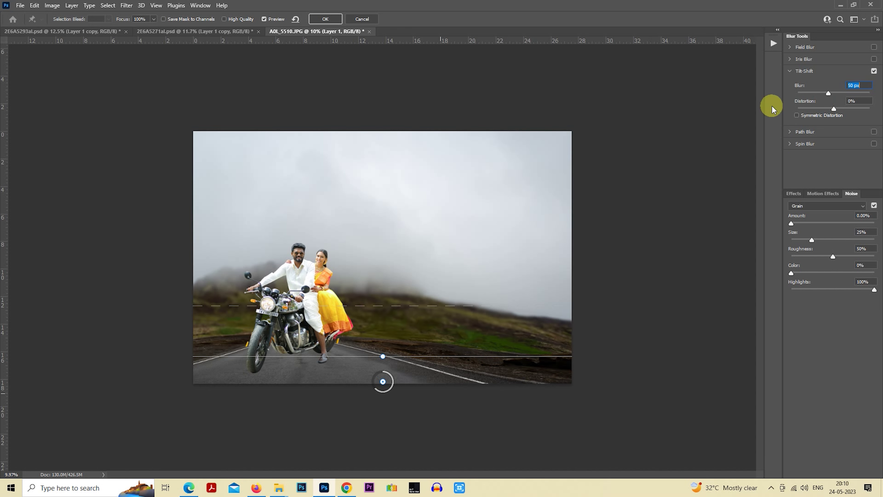
pyautogui.click(337, 18)
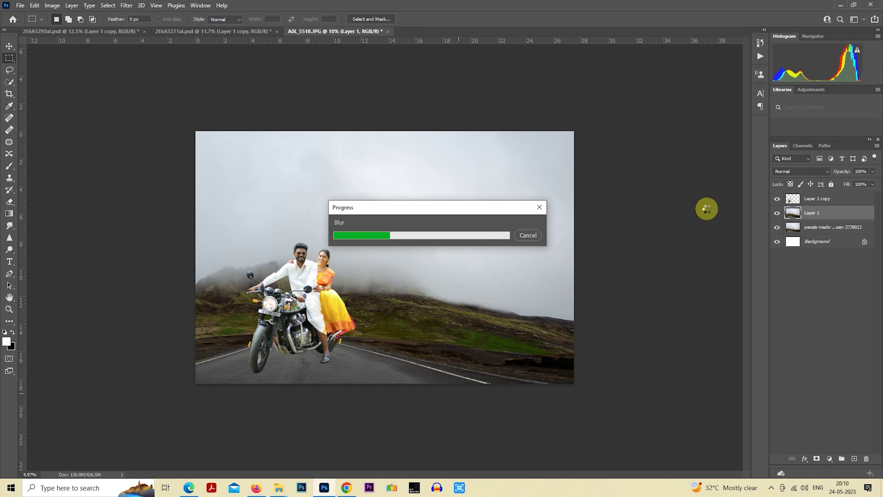
pyautogui.click(346, 487)
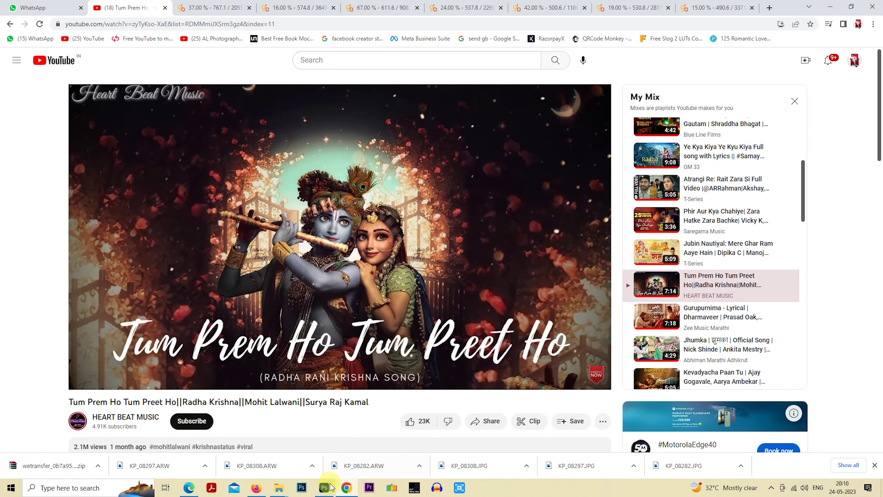
pyautogui.click(346, 487)
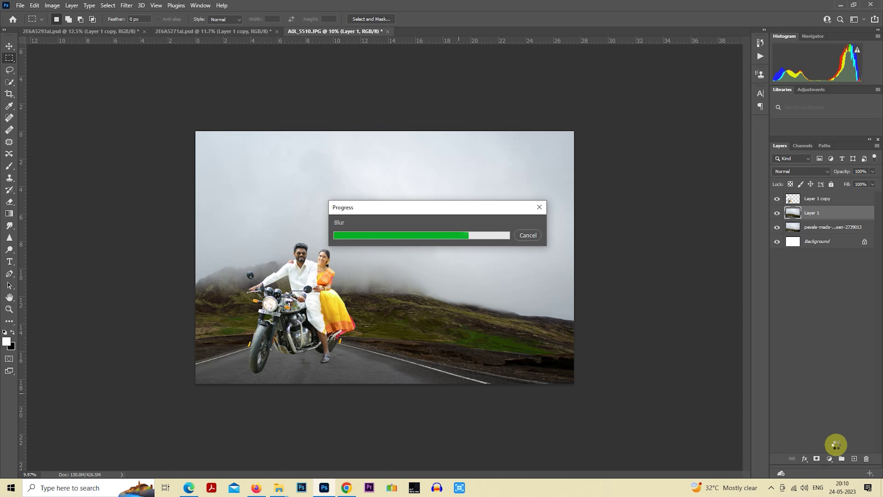
pyautogui.click(854, 459)
# - Paint a large black dot with a Soft Round brush
pyautogui.click(10, 165)
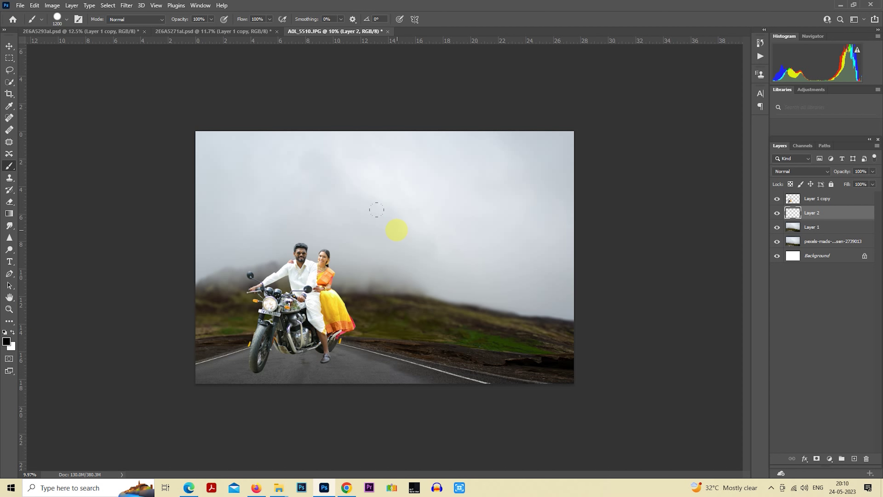
pyautogui.click(66, 19)
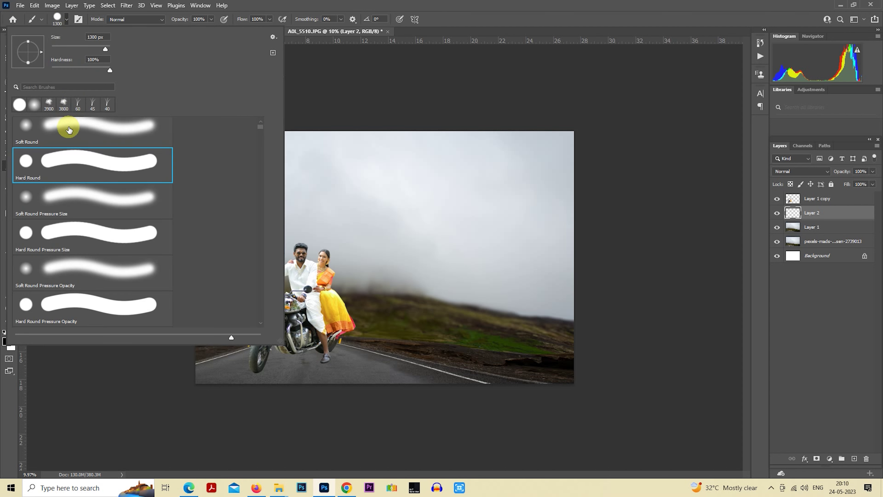
pyautogui.doubleClick(69, 129)
pyautogui.click(414, 196)
# - Flatten the black dot with Free Transform and move it down onto the motorcycle
pyautogui.click(8, 59)
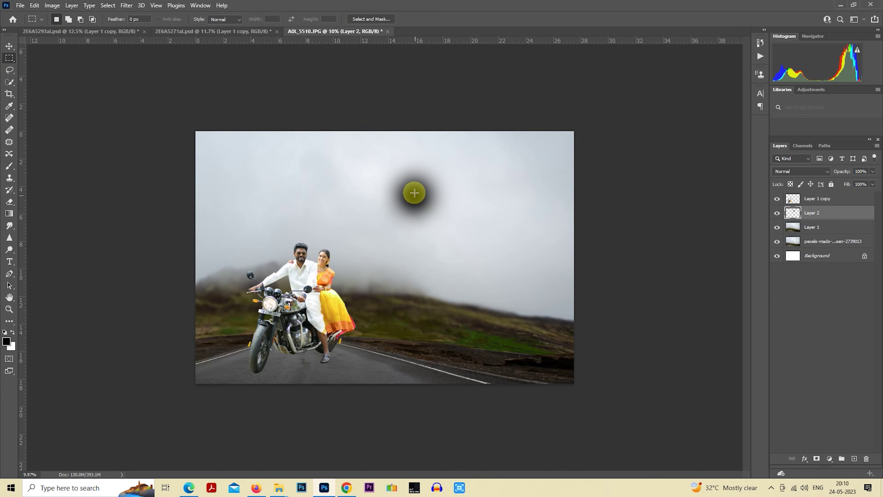
pyautogui.rightClick(405, 175)
pyautogui.click(445, 268)
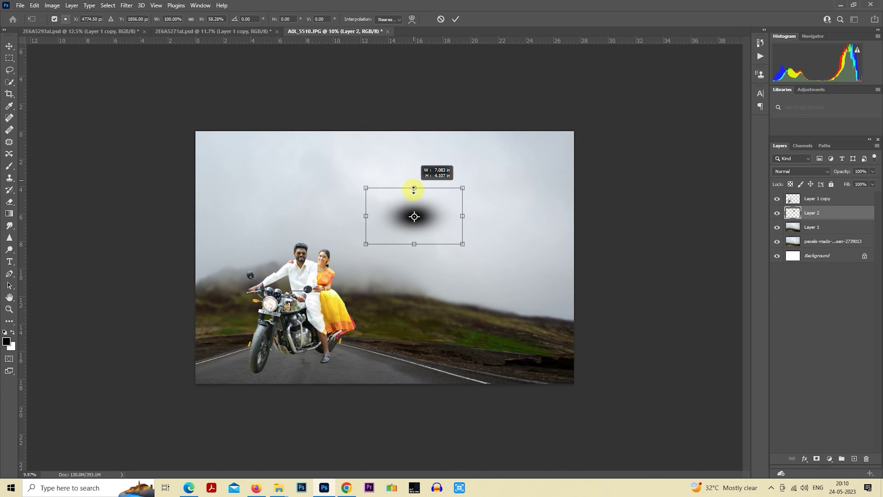
pyautogui.moveTo(413, 147)
pyautogui.mouseDown()
pyautogui.moveTo(413, 218)
pyautogui.moveTo(318, 324)
pyautogui.mouseUp()
pyautogui.press('Return')
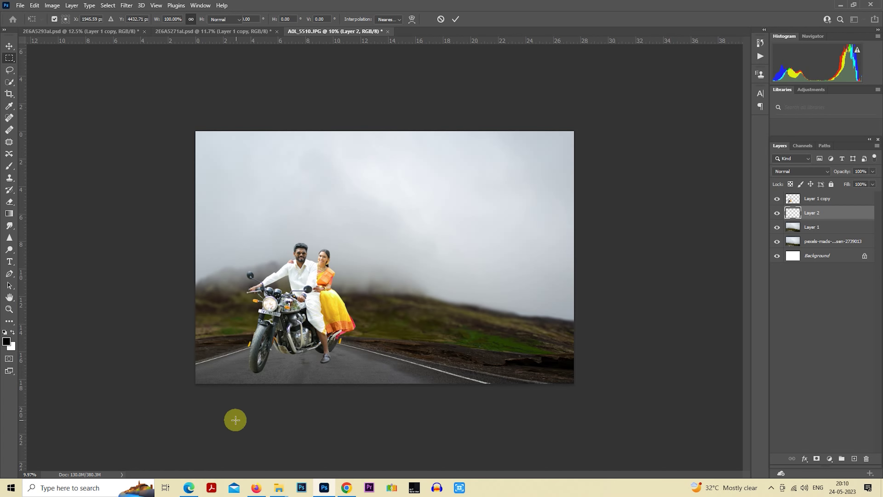
pyautogui.scroll(3, 235, 418)
pyautogui.scroll(3, 413, 256)
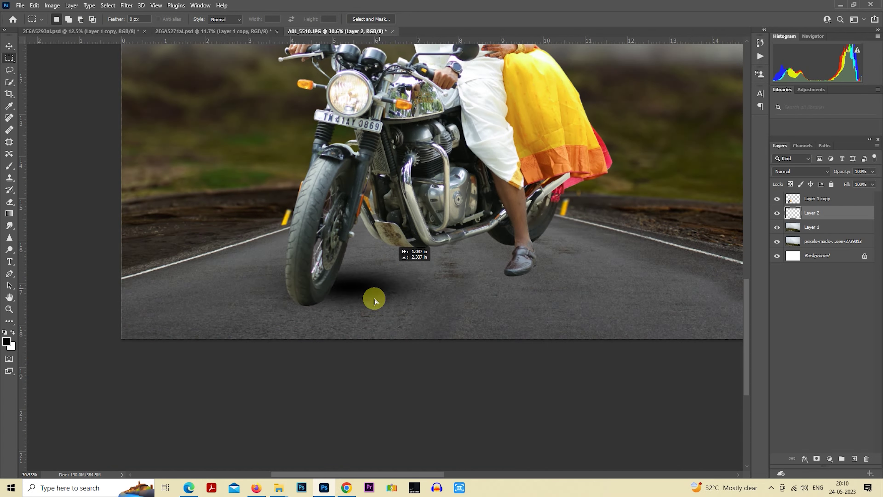
pyautogui.scroll(3, 375, 298)
# - Shrink and flatten the shadow to sit at the front tyre's contact point
pyautogui.rightClick(400, 257)
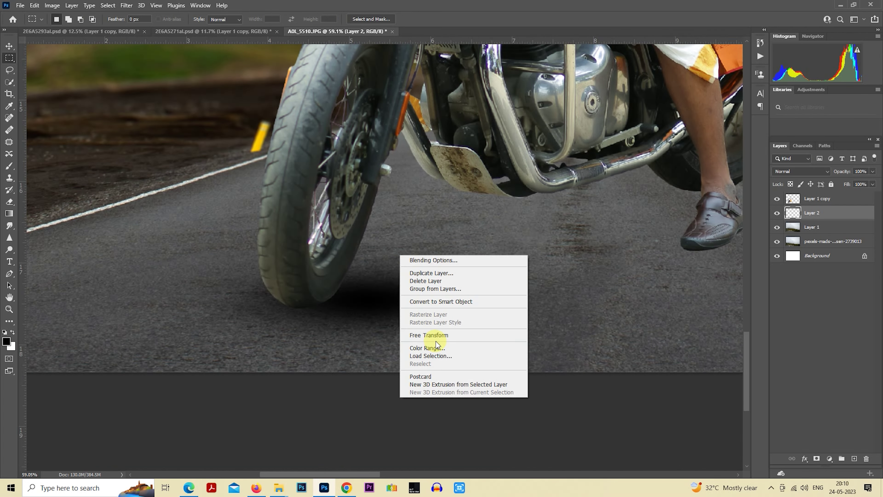
pyautogui.click(430, 335)
pyautogui.moveTo(646, 223)
pyautogui.mouseDown()
pyautogui.moveTo(325, 329)
pyautogui.moveTo(385, 300)
pyautogui.mouseUp()
pyautogui.scroll(2, 385, 299)
pyautogui.moveTo(274, 250); pyautogui.dragTo(278, 278)
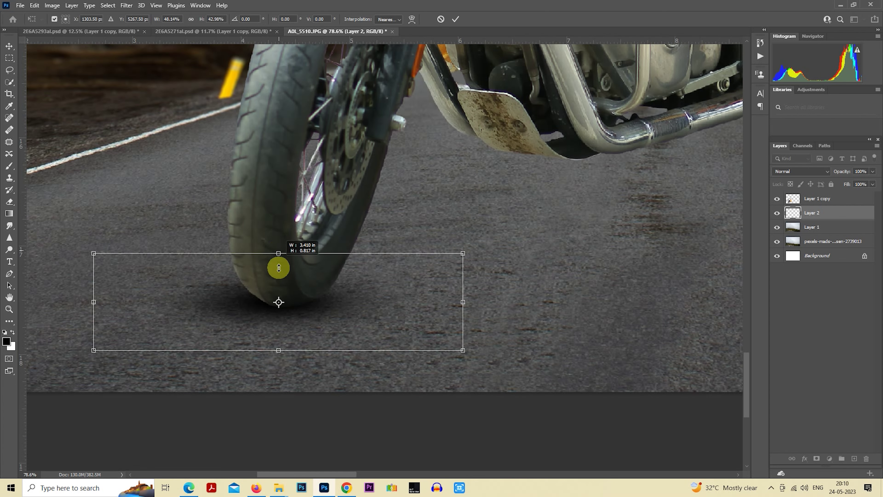
pyautogui.moveTo(305, 306); pyautogui.dragTo(321, 293)
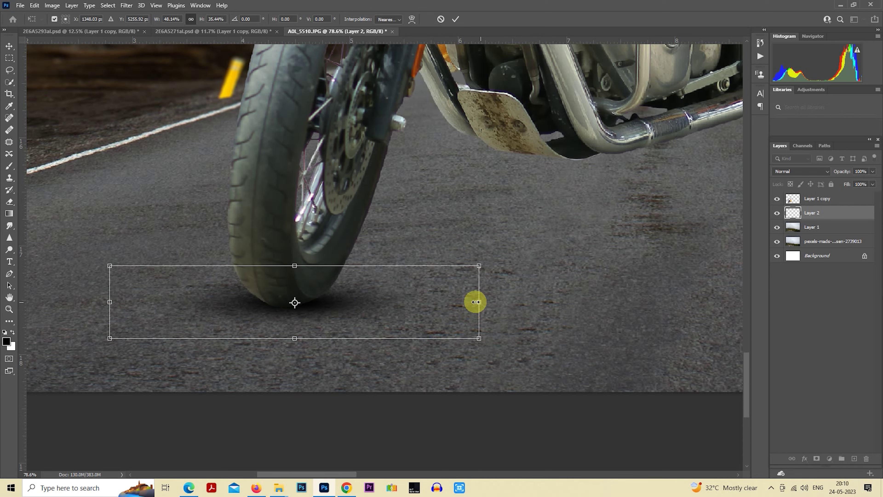
pyautogui.moveTo(475, 302); pyautogui.dragTo(452, 295)
pyautogui.scroll(2, 313, 291)
pyautogui.moveTo(313, 292); pyautogui.dragTo(342, 303)
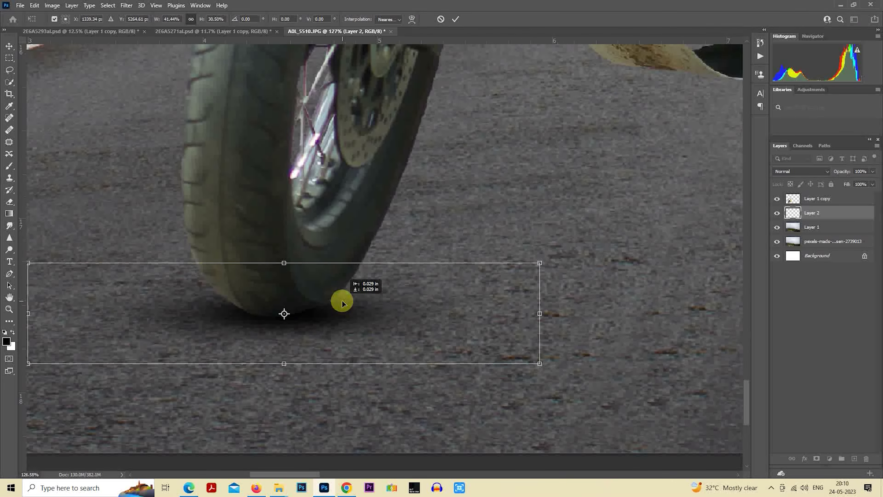
pyautogui.press('Return')
pyautogui.scroll(-3, 353, 296)
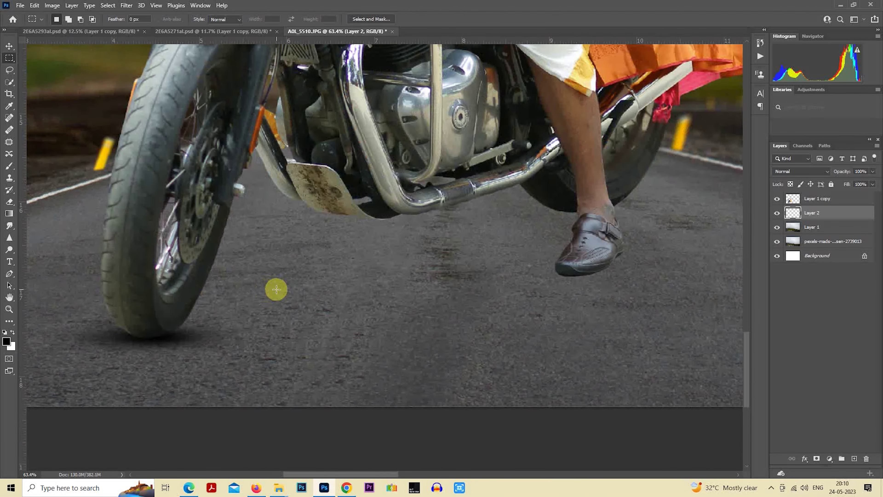
pyautogui.scroll(2, 276, 289)
# - Shrink the tyre shadow further and shift it slightly left
pyautogui.rightClick(284, 282)
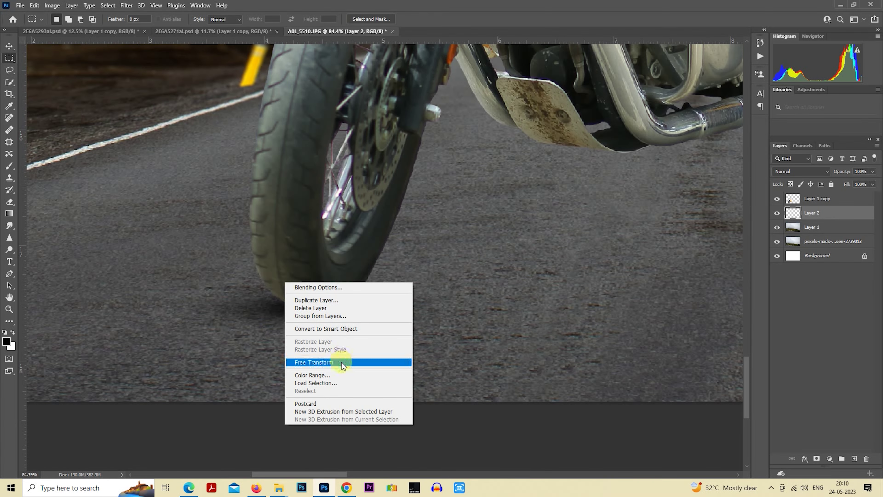
pyautogui.click(343, 362)
pyautogui.moveTo(484, 277); pyautogui.dragTo(439, 284)
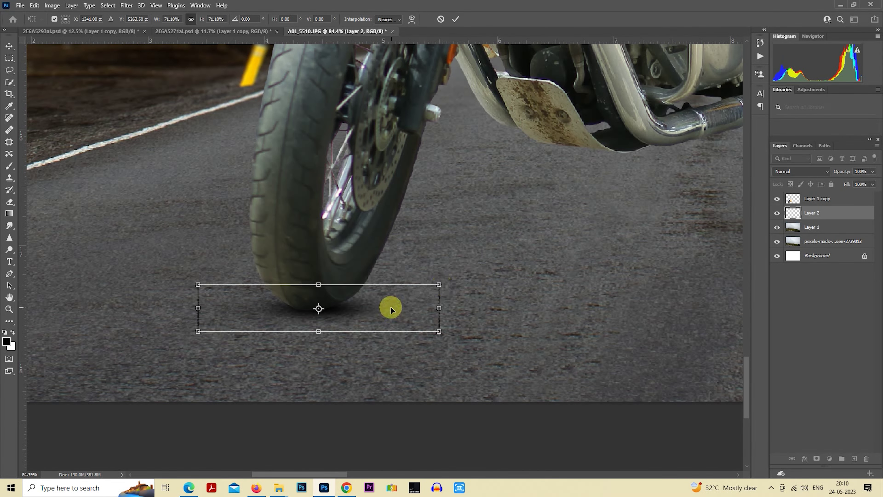
pyautogui.moveTo(390, 307); pyautogui.dragTo(387, 307)
pyautogui.press('Return')
pyautogui.scroll(-1, 383, 299)
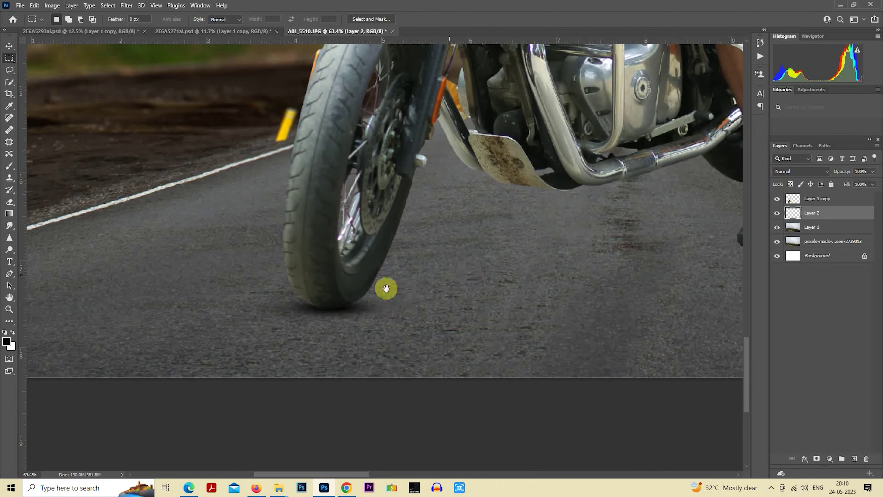
pyautogui.scroll(-1, 262, 316)
# - Duplicate the shadow, move it under the rider's shoe and widen it
pyautogui.hotkey('ctrl', 'j')
pyautogui.moveTo(343, 319); pyautogui.dragTo(618, 247)
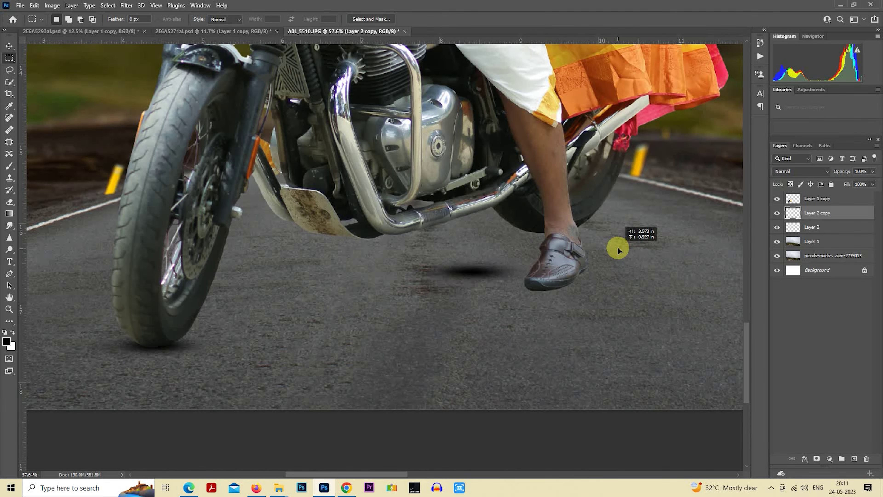
pyautogui.scroll(1, 617, 247)
pyautogui.scroll(1, 469, 269)
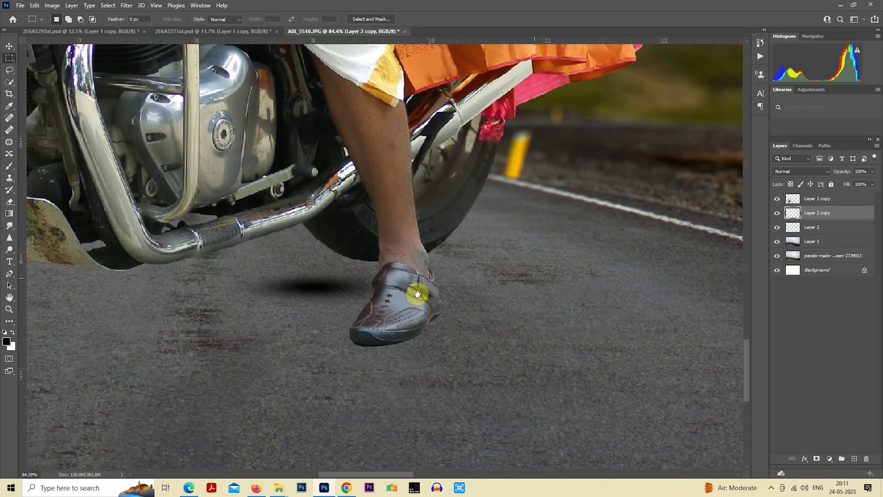
pyautogui.moveTo(413, 296)
pyautogui.mouseDown()
pyautogui.moveTo(507, 268)
pyautogui.moveTo(488, 270)
pyautogui.moveTo(572, 259)
pyautogui.mouseUp()
pyautogui.rightClick(407, 230)
pyautogui.click(450, 319)
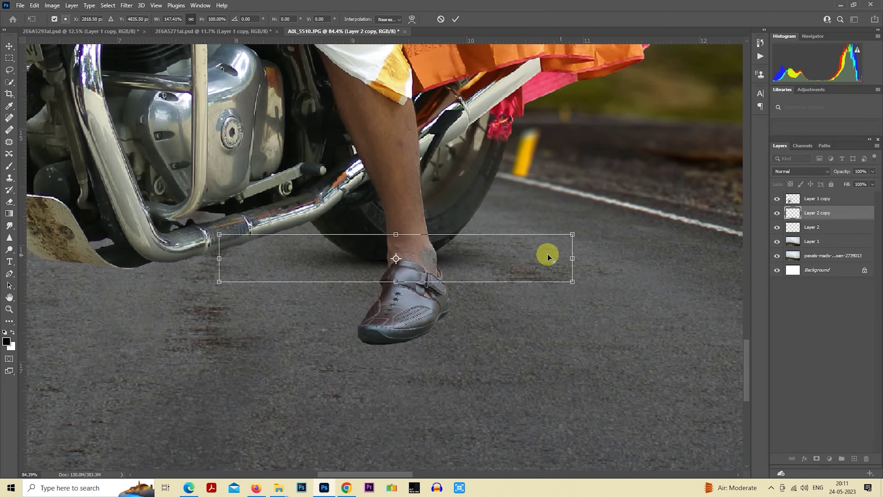
pyautogui.moveTo(515, 256); pyautogui.dragTo(512, 257)
pyautogui.press('Return')
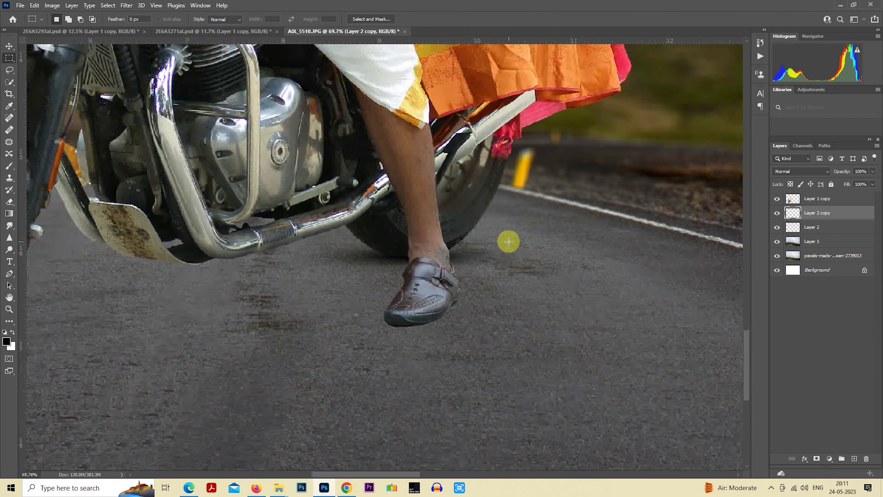
# - Add a second, narrower shadow copy directly under the shoe
pyautogui.press('m')
pyautogui.moveTo(465, 250); pyautogui.dragTo(468, 326)
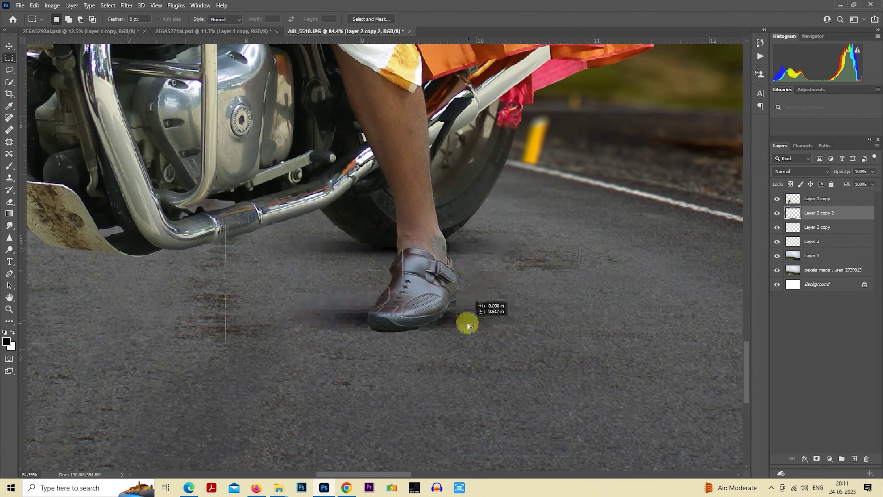
pyautogui.rightClick(448, 312)
pyautogui.click(483, 392)
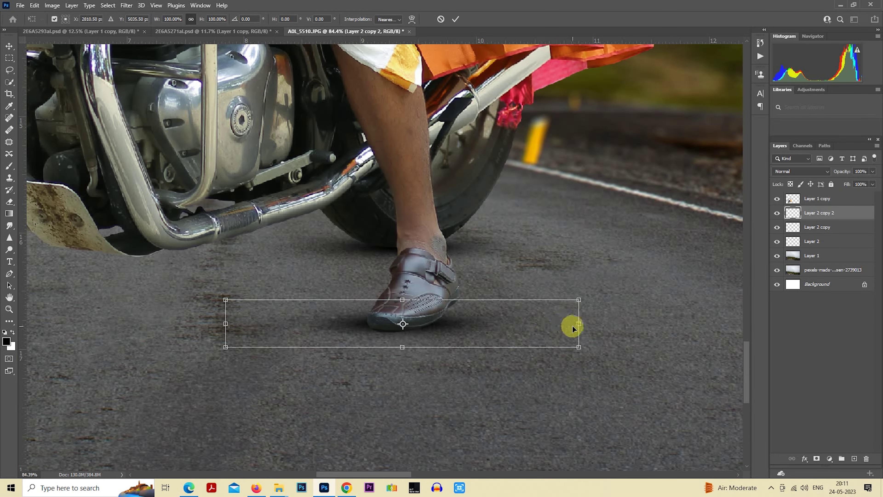
pyautogui.moveTo(577, 325); pyautogui.dragTo(515, 325)
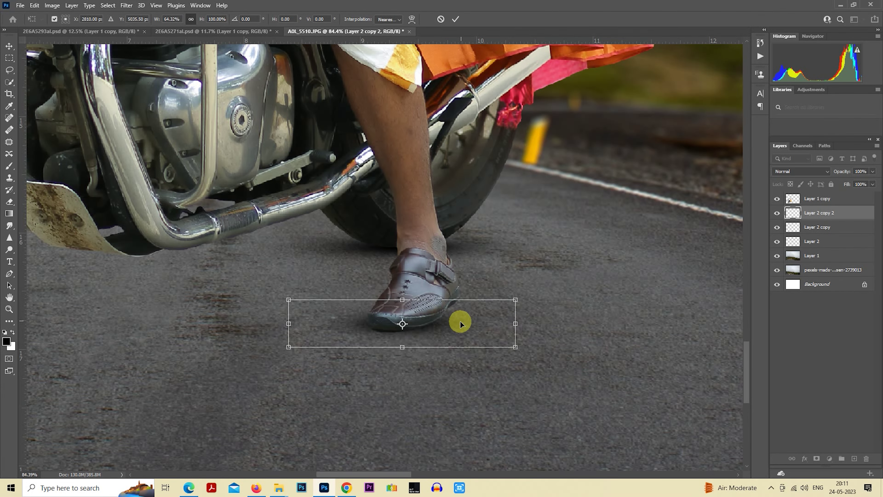
pyautogui.moveTo(460, 323); pyautogui.dragTo(494, 295)
pyautogui.press('Return')
# - Merge all the tyre and shoe shadow layers into Layer 2 copy 3
pyautogui.scroll(2, 460, 323)
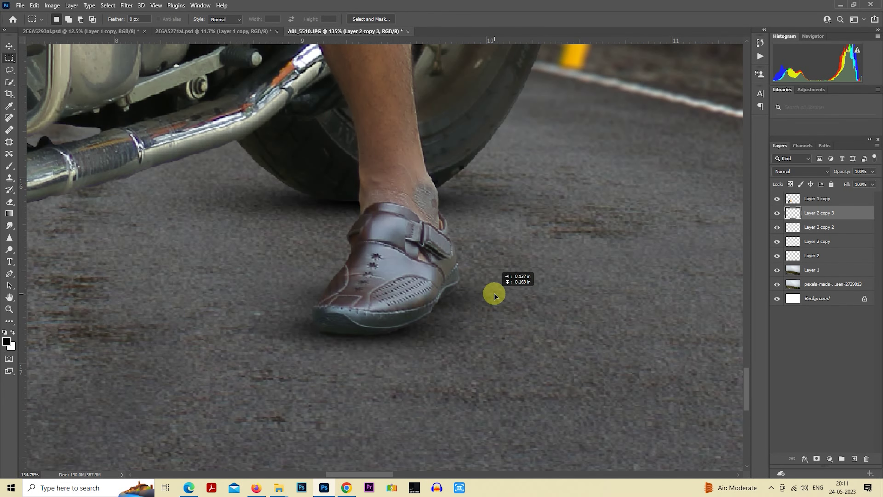
pyautogui.scroll(-3, 493, 295)
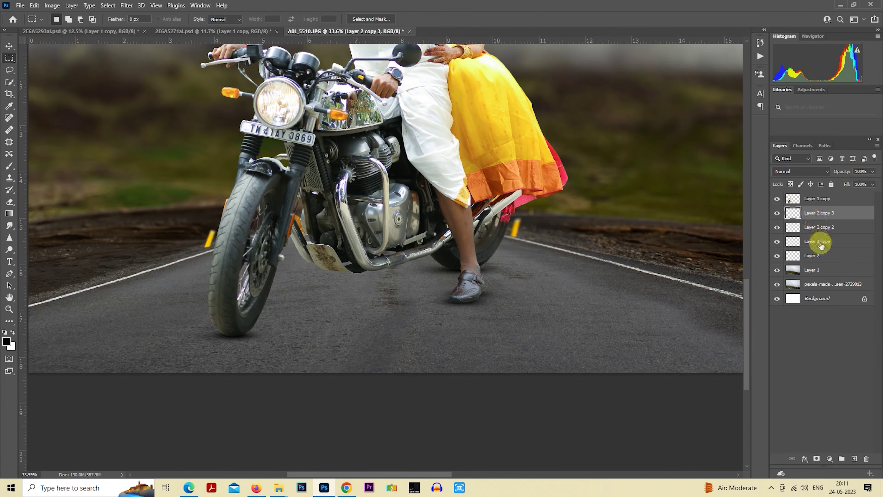
pyautogui.keyDown('shift'); pyautogui.click(789, 255); pyautogui.keyUp('shift')
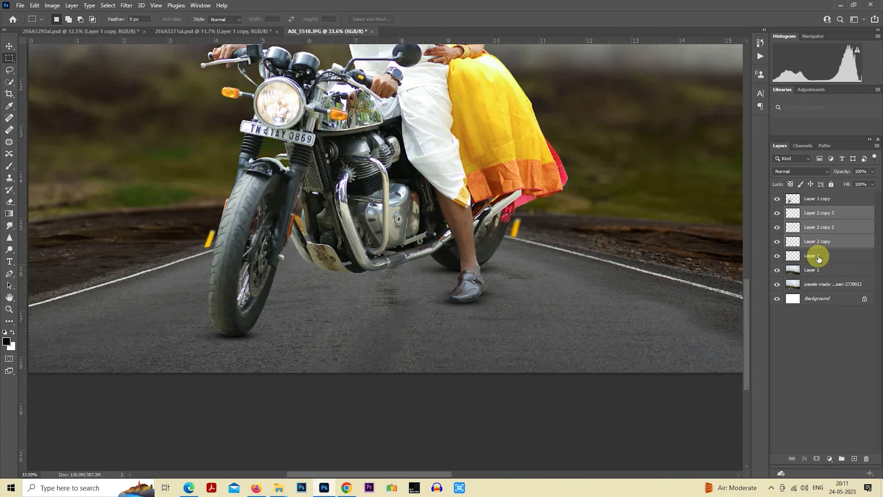
pyautogui.rightClick(813, 247)
pyautogui.click(718, 361)
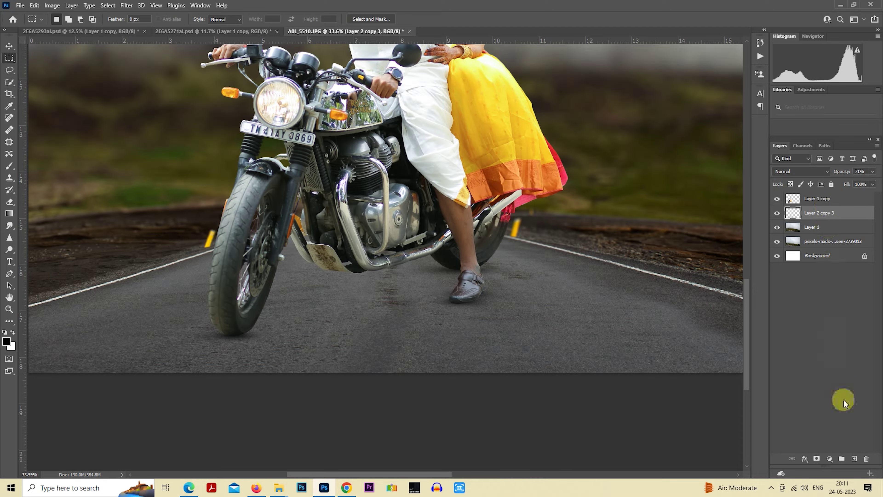
# - Add a new layer above Layer 2 copy 3 and pick a small Brush
pyautogui.click(854, 459)
pyautogui.click(9, 166)
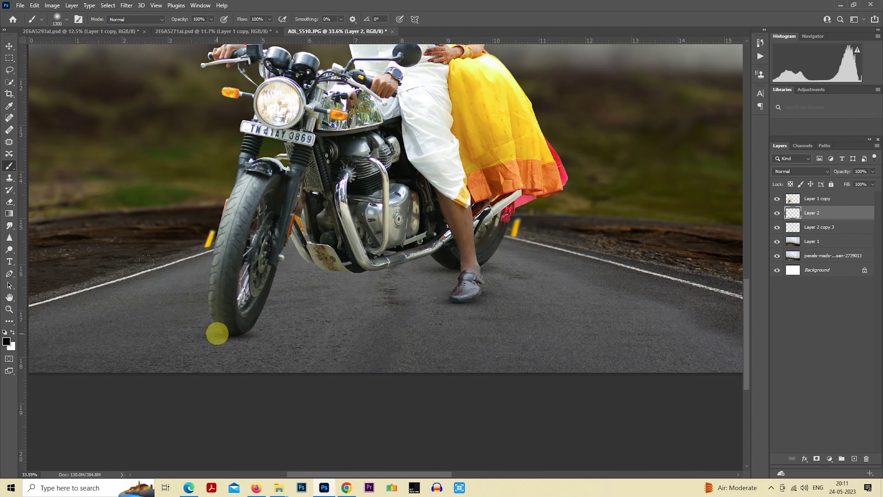
pyautogui.scroll(4, 218, 334)
pyautogui.scroll(4, 243, 310)
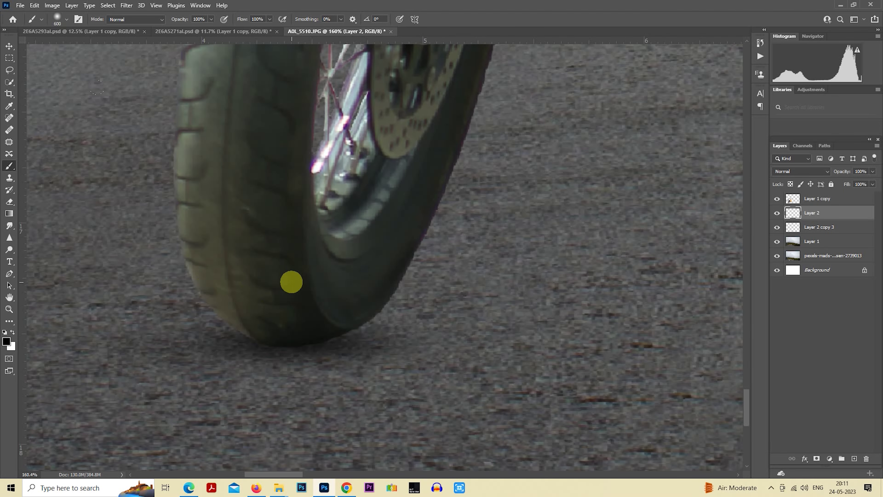
pyautogui.press('[')
pyautogui.press('[')
pyautogui.press('[')
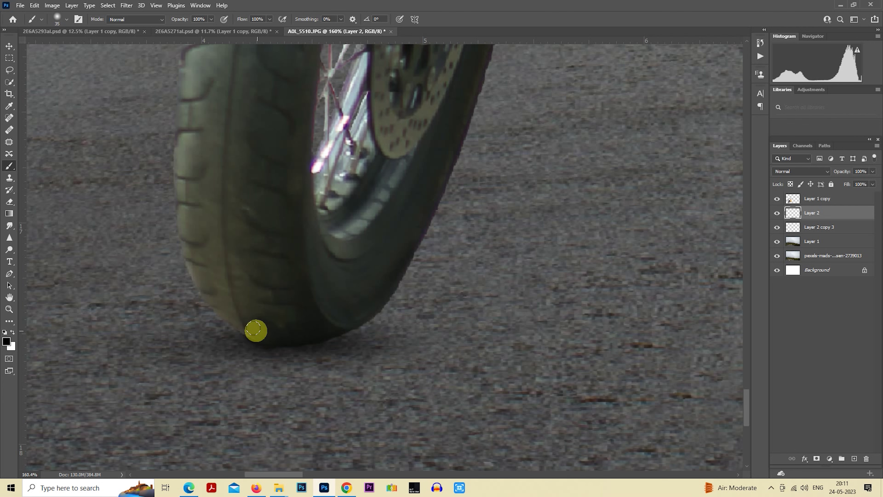
pyautogui.press(']')
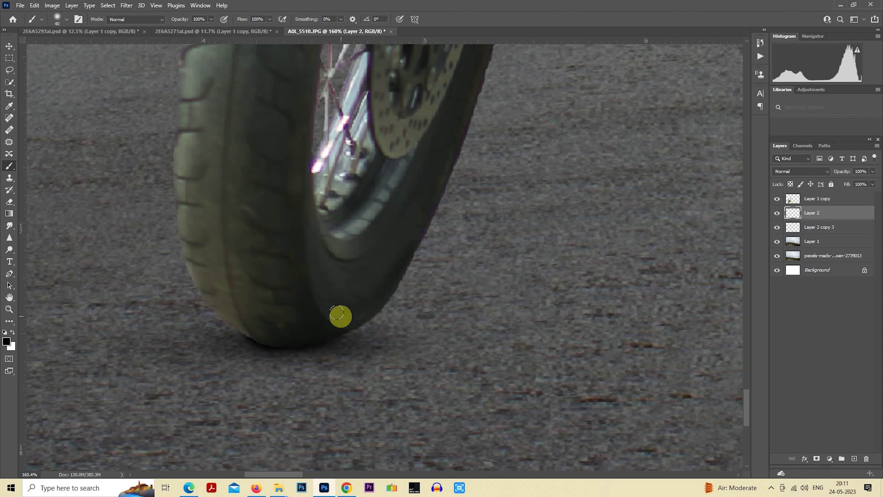
# - Zoom to the front tyre and shoe and fine-tune the brush size
pyautogui.scroll(-1, 340, 317)
pyautogui.hscroll(5, 365, 241)
pyautogui.hscroll(3, 473, 255)
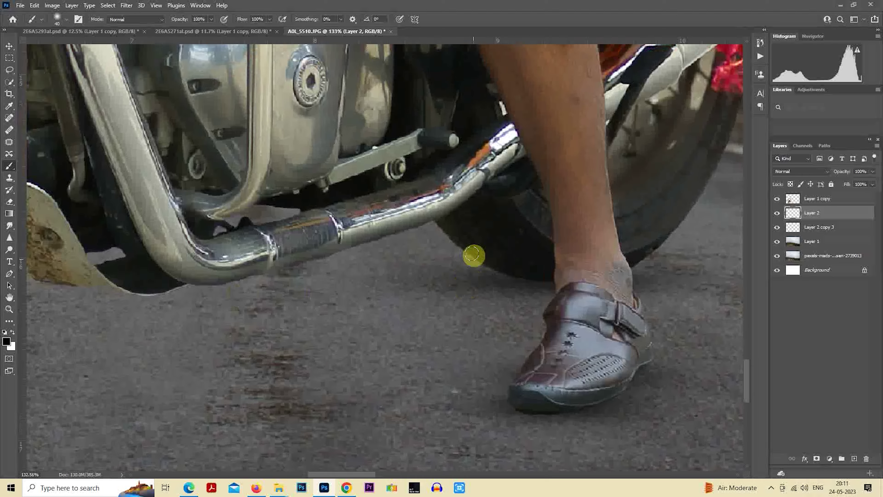
pyautogui.hscroll(1, 514, 245)
pyautogui.scroll(3, 504, 212)
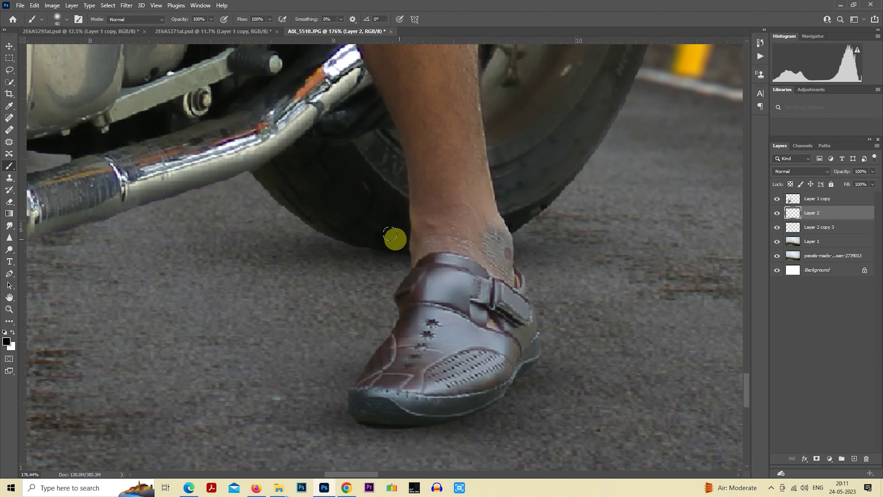
pyautogui.press('[')
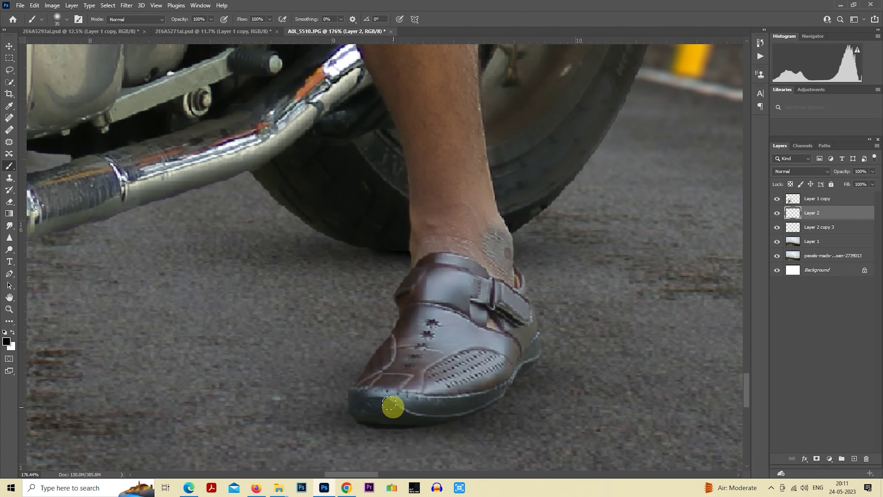
pyautogui.press(']')
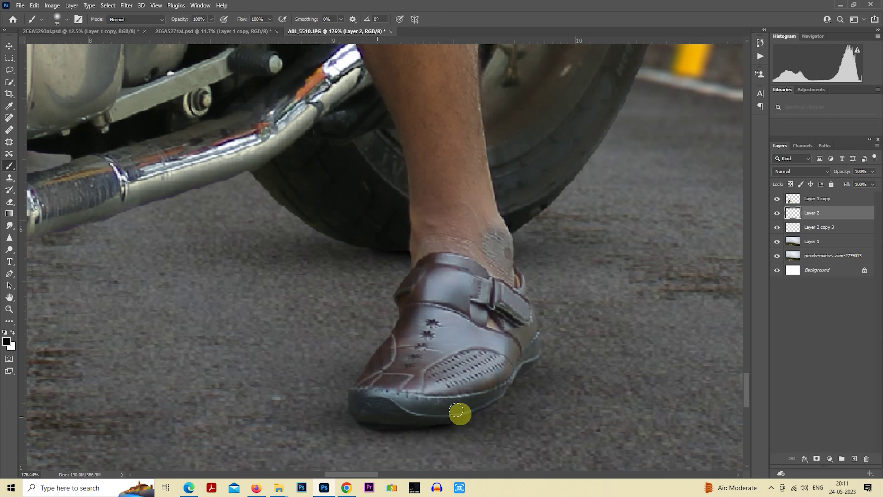
pyautogui.press('[')
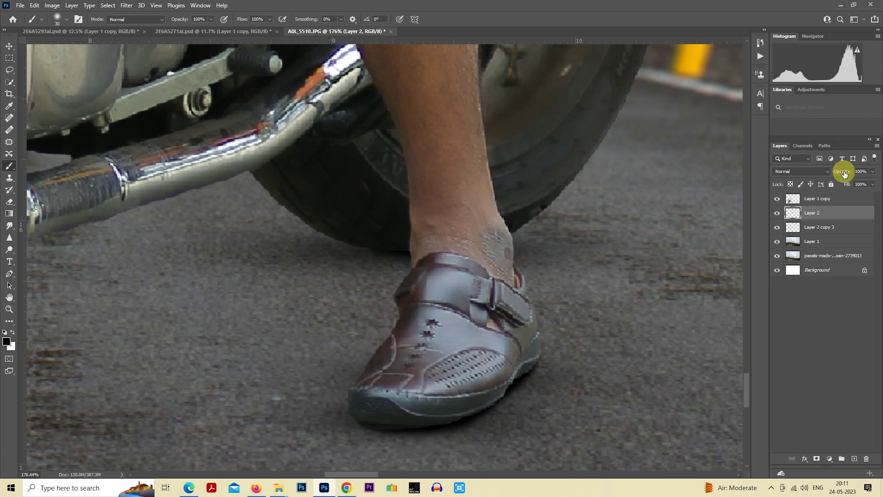
# - Set the new layer's opacity to 50%
pyautogui.moveTo(844, 174); pyautogui.dragTo(815, 176)
pyautogui.scroll(-2, 545, 273)
pyautogui.scroll(-5, 546, 272)
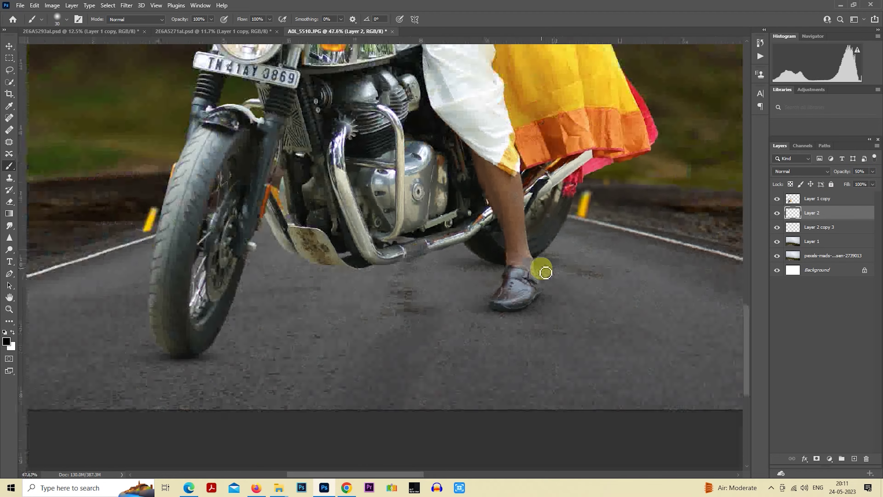
pyautogui.scroll(-5, 545, 272)
# - Turn a duplicate of Layer 1 copy solid black with Hue/Saturation Lightness -100
pyautogui.scroll(1, 468, 283)
pyautogui.click(821, 203)
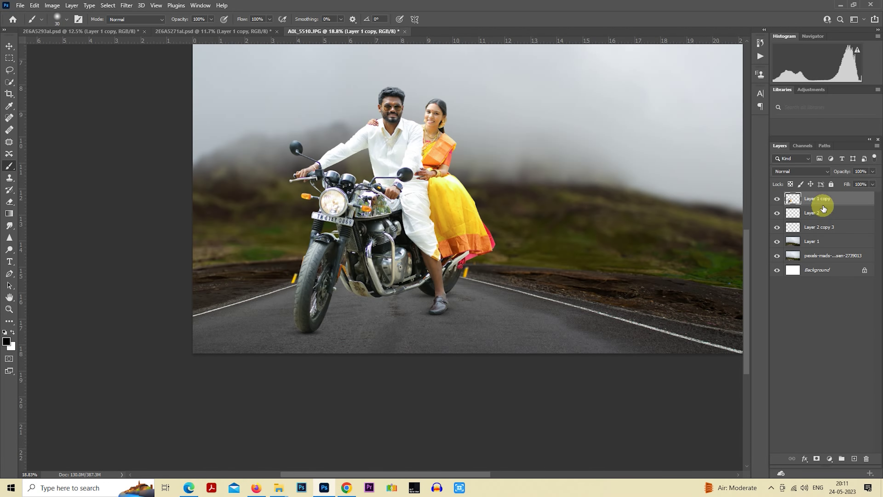
pyautogui.hotkey('ctrl', 'j')
pyautogui.hotkey('ctrl', 'u')
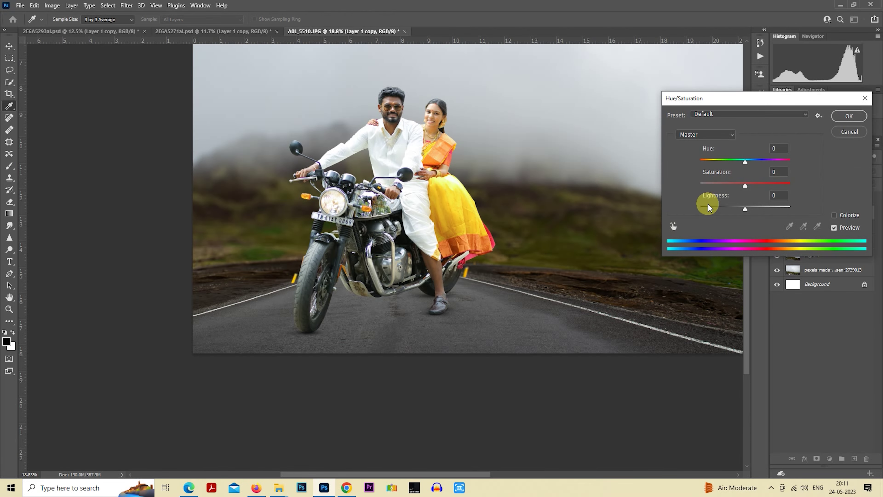
pyautogui.moveTo(708, 207); pyautogui.dragTo(675, 212)
pyautogui.click(849, 116)
# - Free Transform the black copy, squashing it flat and skewing it across the road
pyautogui.click(9, 58)
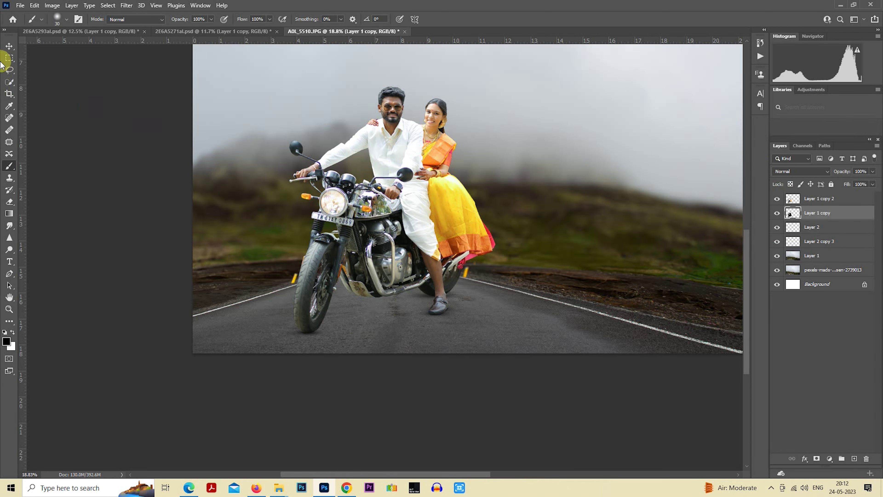
pyautogui.rightClick(410, 215)
pyautogui.click(411, 227)
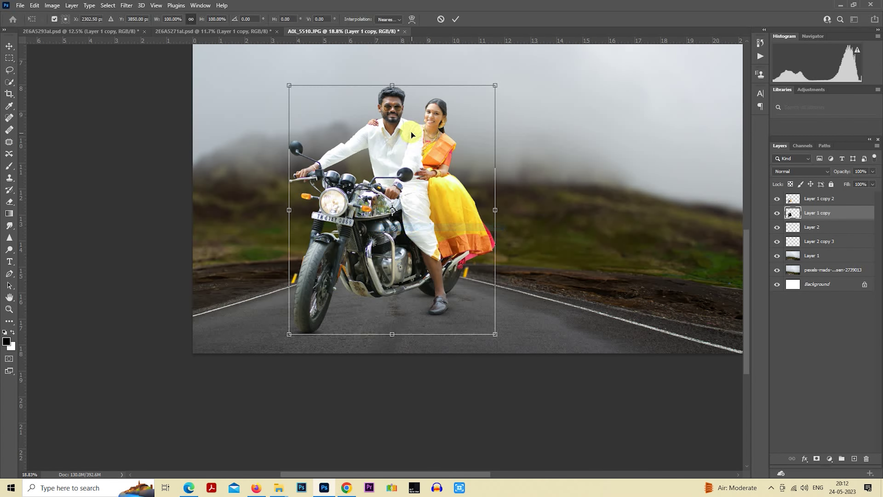
pyautogui.moveTo(391, 85); pyautogui.dragTo(371, 298)
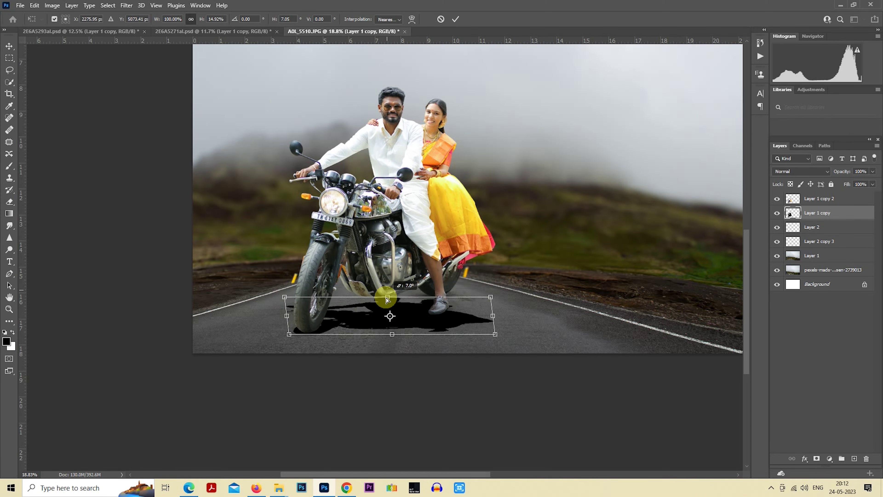
pyautogui.scroll(2, 421, 331)
pyautogui.scroll(1, 422, 331)
pyautogui.scroll(1, 430, 294)
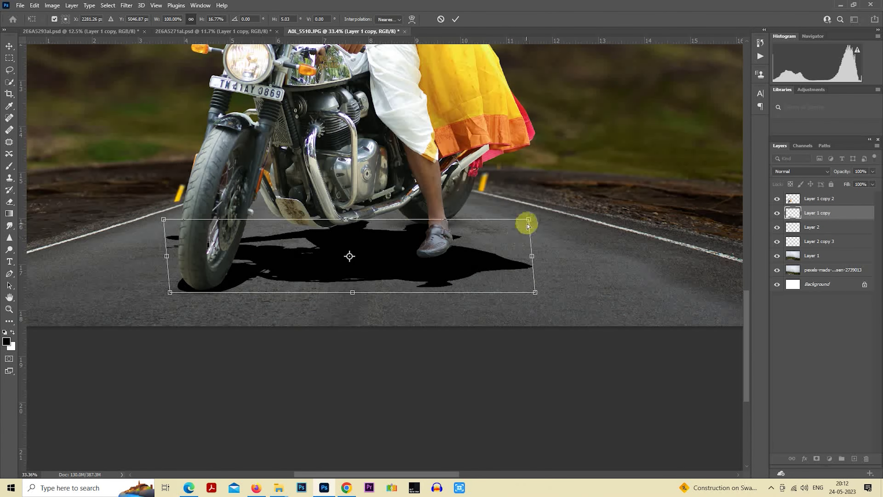
pyautogui.moveTo(528, 219); pyautogui.dragTo(444, 143)
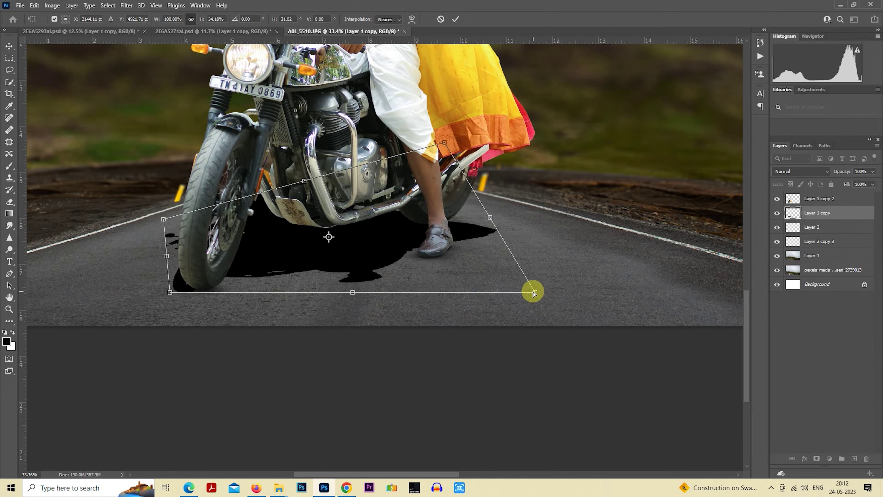
pyautogui.moveTo(534, 293); pyautogui.dragTo(626, 245)
pyautogui.moveTo(283, 240); pyautogui.dragTo(299, 240)
pyautogui.moveTo(624, 242); pyautogui.dragTo(543, 248)
pyautogui.moveTo(425, 223)
pyautogui.mouseDown()
pyautogui.moveTo(440, 222)
pyautogui.moveTo(429, 222)
pyautogui.mouseUp()
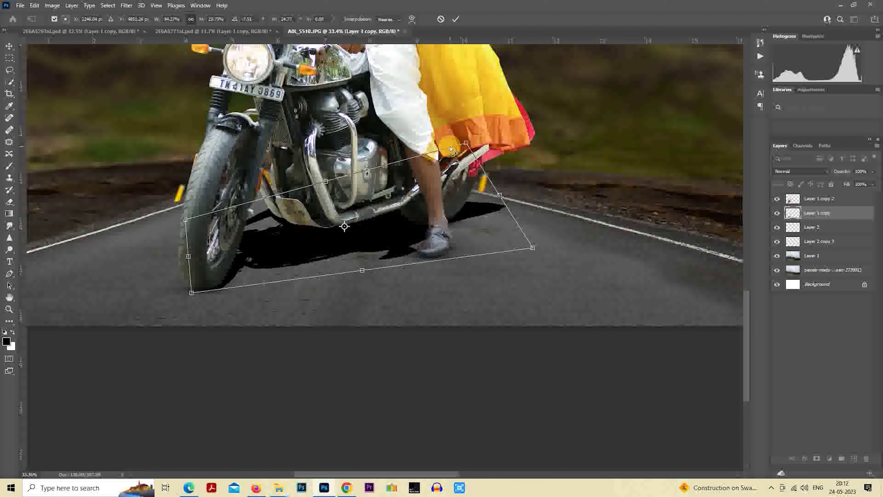
# - Distort the shadow along the road, then Warp its right edge into a curve
pyautogui.rightClick(449, 190)
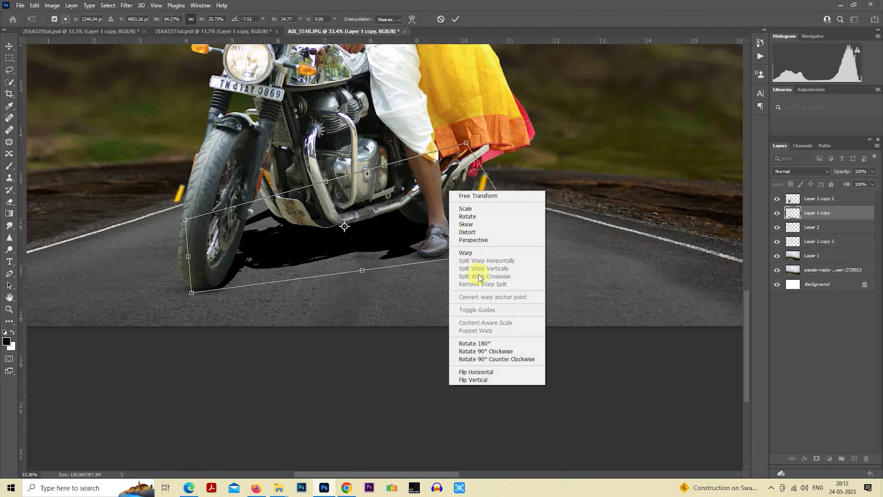
pyautogui.click(467, 232)
pyautogui.moveTo(531, 248); pyautogui.dragTo(632, 247)
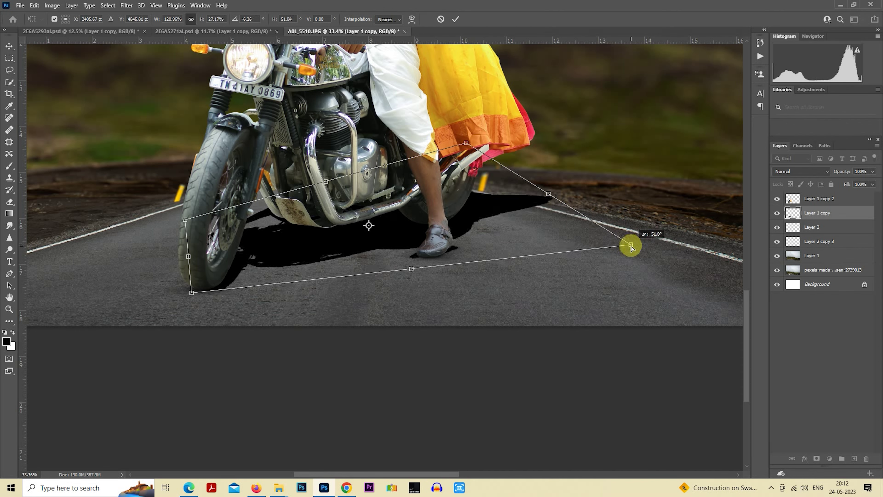
pyautogui.rightClick(496, 205)
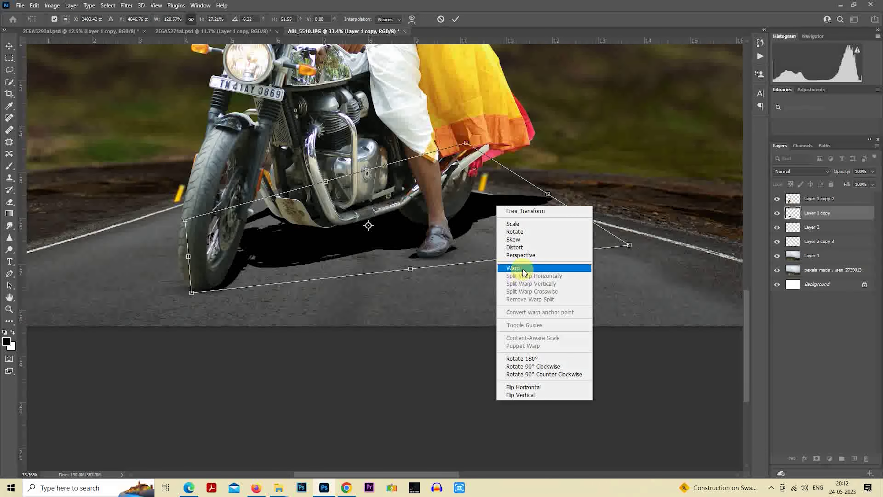
pyautogui.click(513, 267)
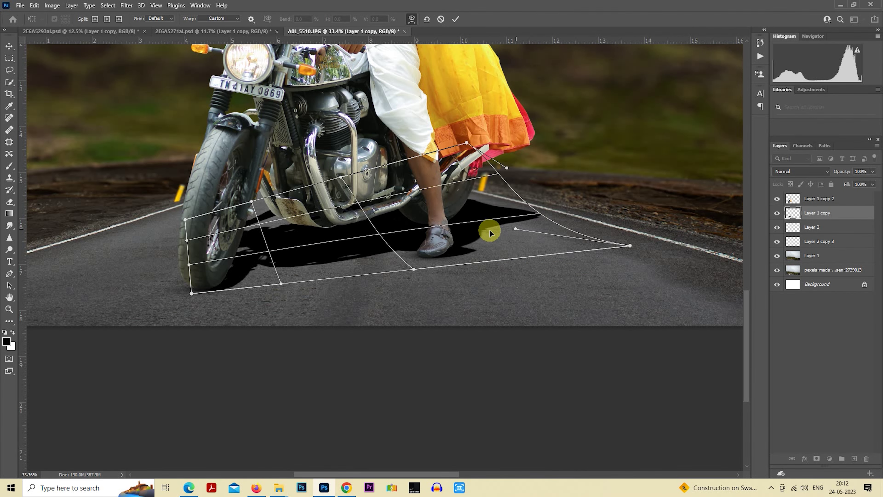
pyautogui.moveTo(555, 202); pyautogui.dragTo(474, 227)
pyautogui.moveTo(631, 246); pyautogui.dragTo(575, 253)
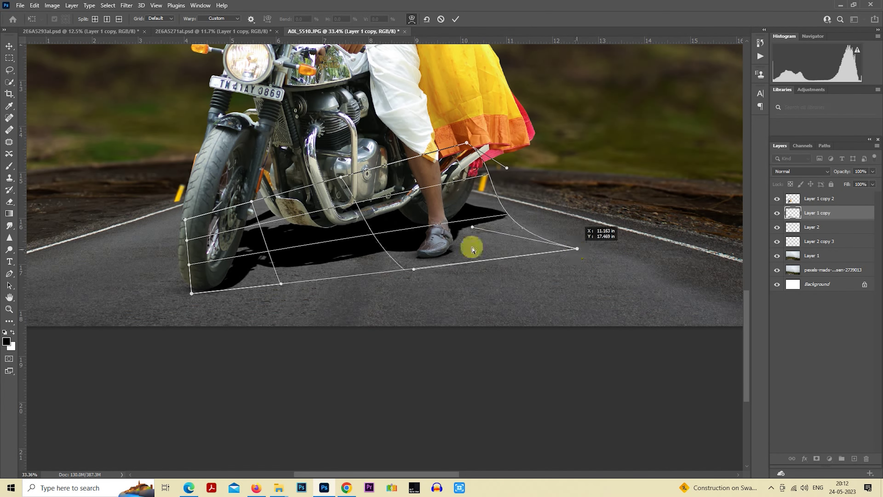
# - Warp the shadow's edges near the front wheel, under the bike and by the shoe
pyautogui.moveTo(271, 259); pyautogui.dragTo(296, 250)
pyautogui.moveTo(274, 195); pyautogui.dragTo(283, 230)
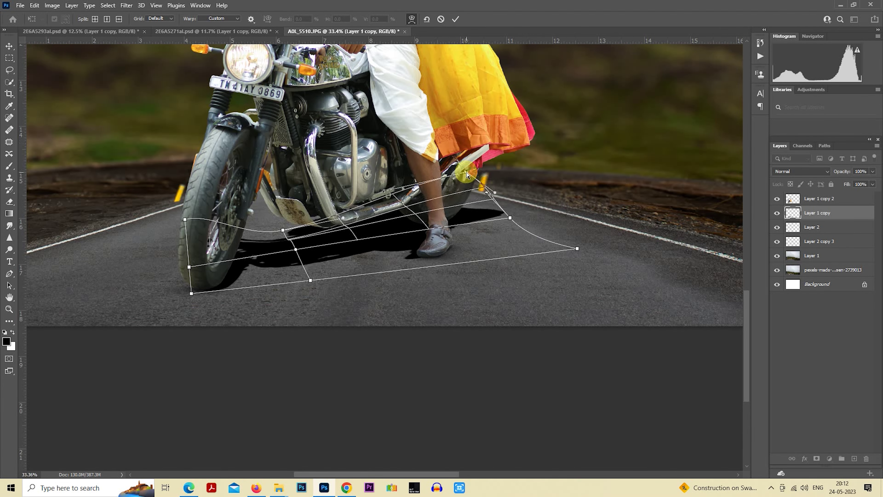
pyautogui.moveTo(466, 143); pyautogui.dragTo(460, 189)
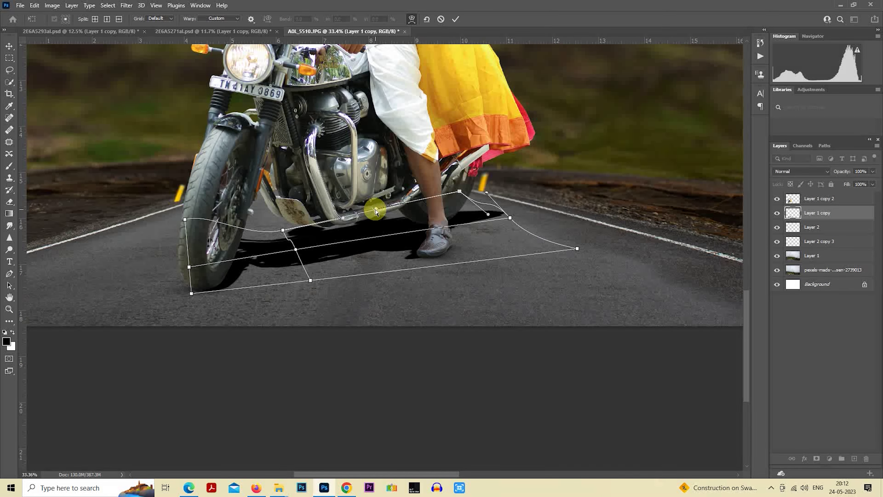
pyautogui.moveTo(377, 205); pyautogui.dragTo(380, 224)
pyautogui.moveTo(295, 249); pyautogui.dragTo(298, 254)
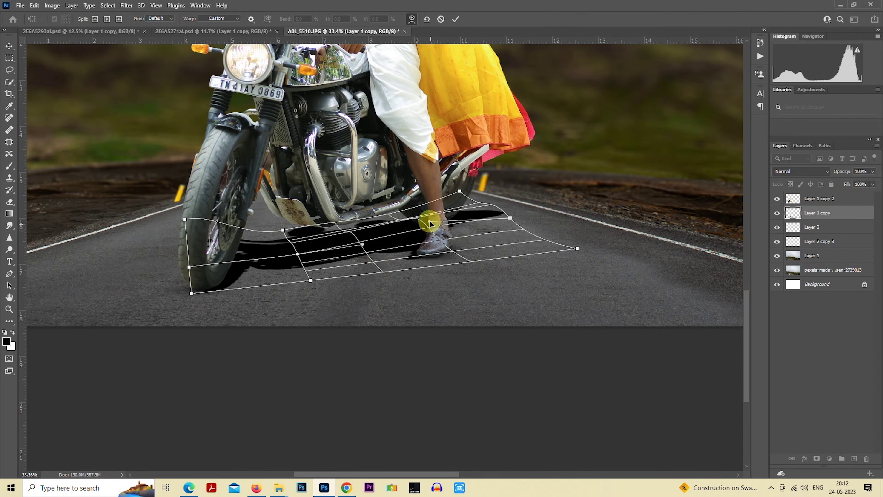
pyautogui.moveTo(432, 230); pyautogui.dragTo(428, 218)
# - Commit the warp and erase the shadow tip poking past the shoe's toe
pyautogui.press('Return')
pyautogui.scroll(5, 434, 236)
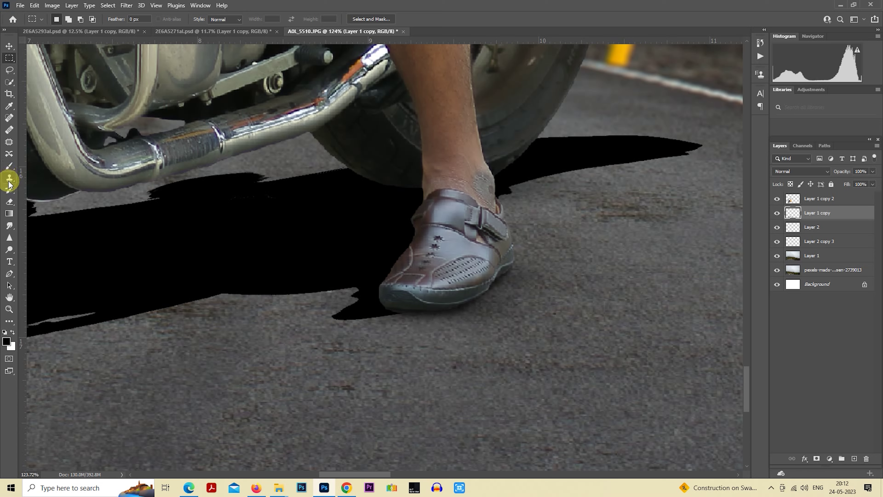
pyautogui.click(10, 204)
pyautogui.scroll(2, 361, 306)
pyautogui.scroll(2, 292, 262)
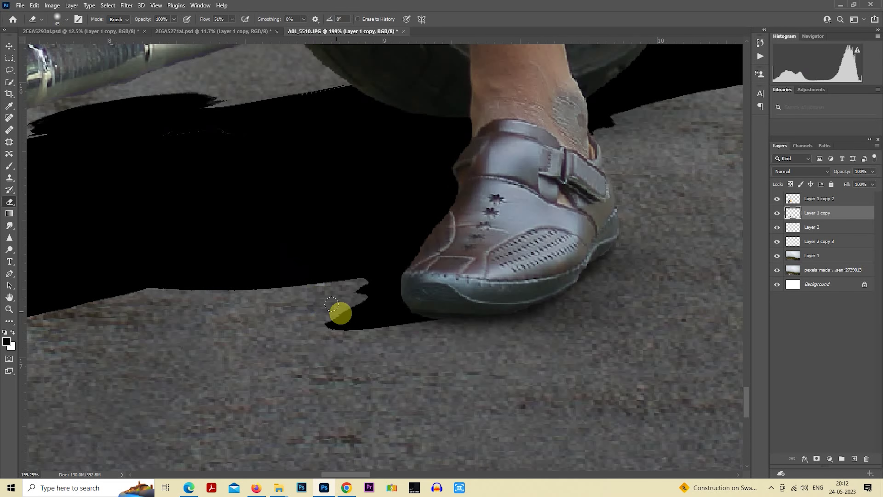
pyautogui.moveTo(370, 288)
pyautogui.mouseDown()
pyautogui.moveTo(394, 290)
pyautogui.moveTo(426, 316)
pyautogui.moveTo(360, 310)
pyautogui.moveTo(354, 295)
pyautogui.mouseUp()
pyautogui.press(']')
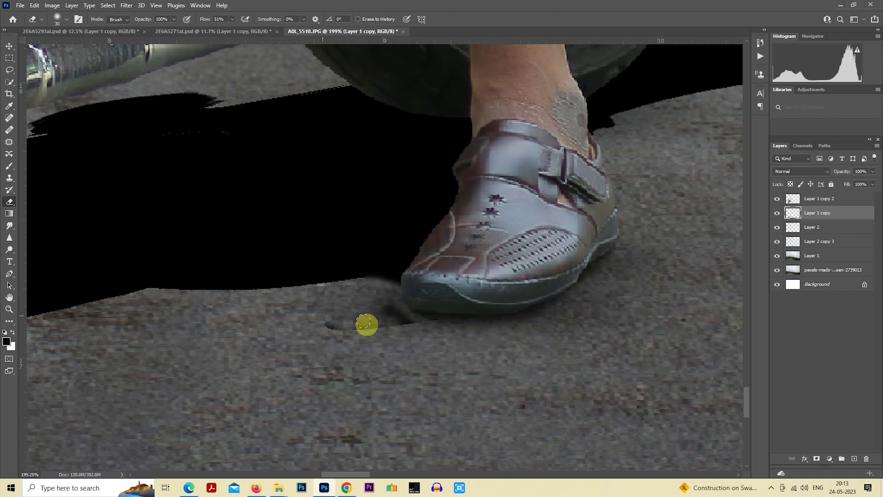
pyautogui.scroll(-5, 421, 345)
pyautogui.scroll(-3, 553, 261)
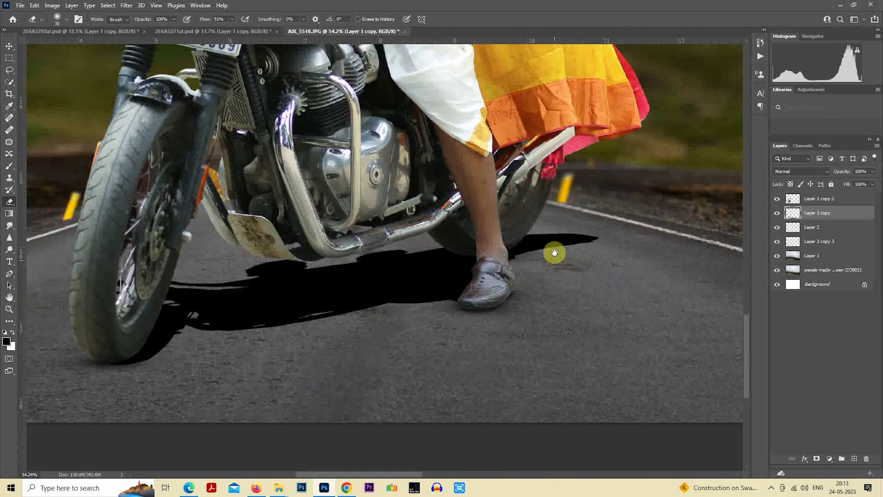
pyautogui.scroll(-1, 558, 250)
# - Apply a Gaussian Blur with a reduced radius to the silhouette shadow
pyautogui.click(126, 5)
pyautogui.moveTo(131, 132)
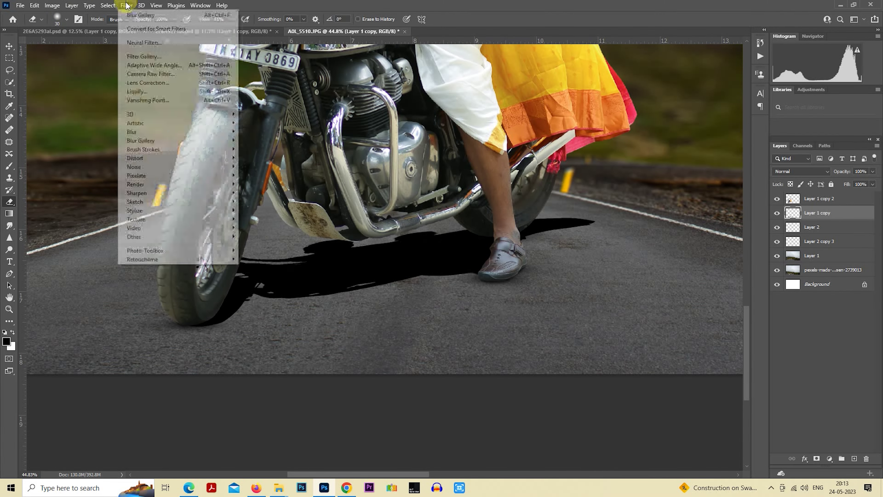
pyautogui.click(263, 166)
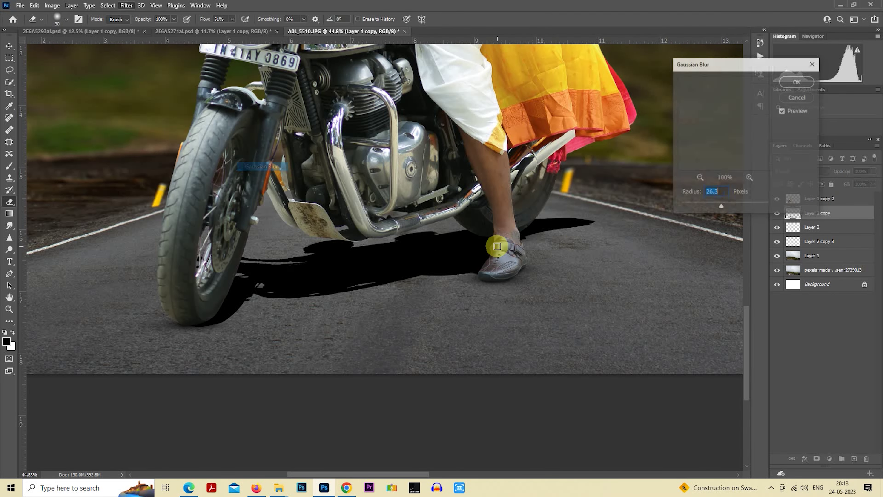
pyautogui.moveTo(708, 203); pyautogui.dragTo(713, 202)
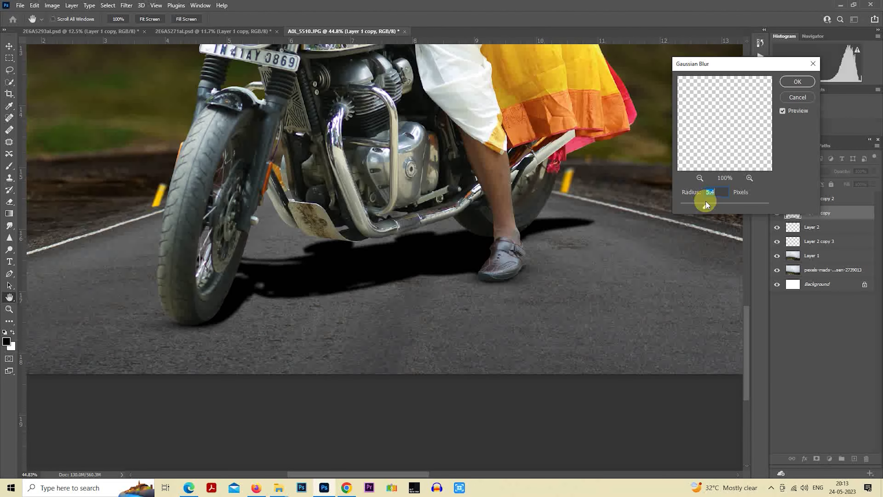
pyautogui.click(798, 82)
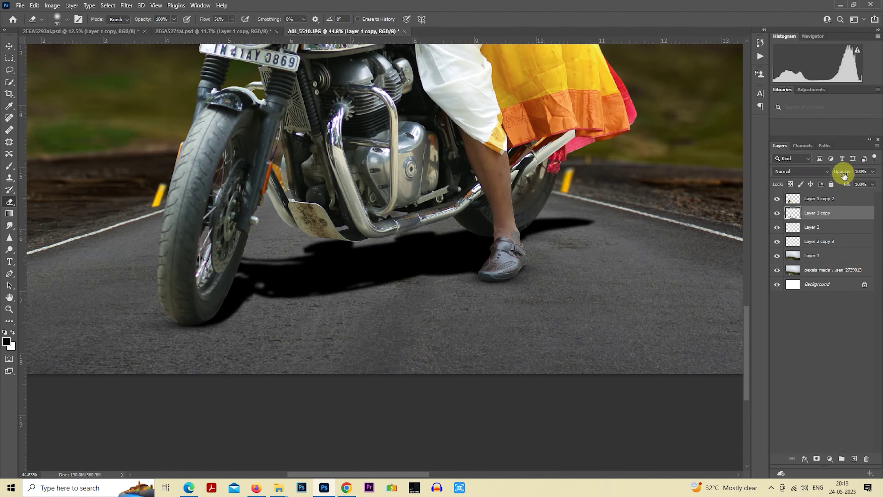
# - Fade the shadow to 46% opacity and add a duplicate set to 0%
pyautogui.moveTo(843, 176); pyautogui.dragTo(810, 183)
pyautogui.press('Return')
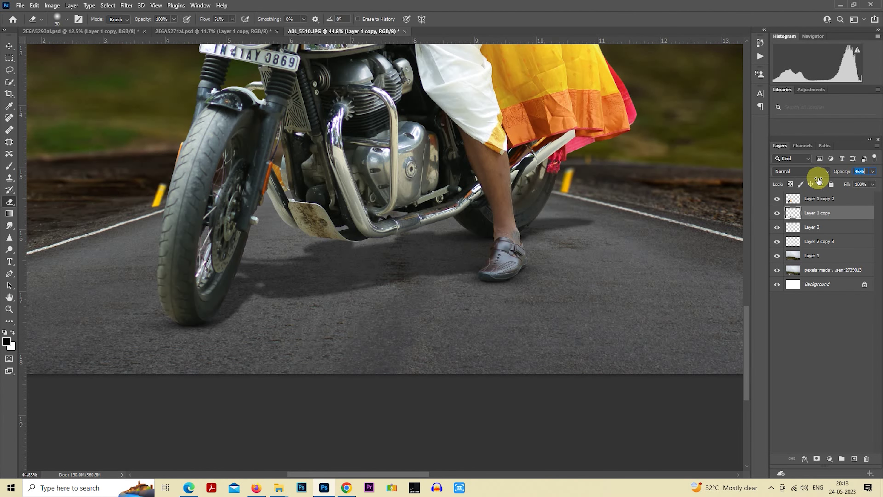
pyautogui.hotkey('ctrl', 'j')
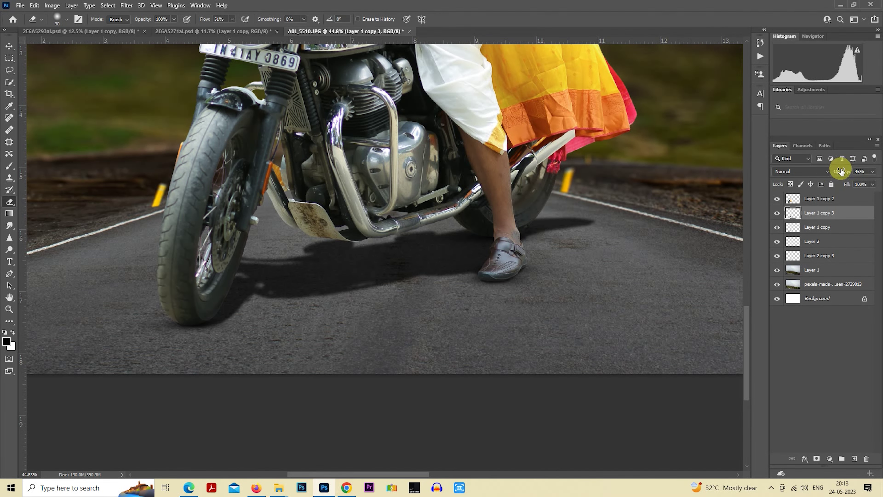
pyautogui.moveTo(820, 173); pyautogui.dragTo(823, 173)
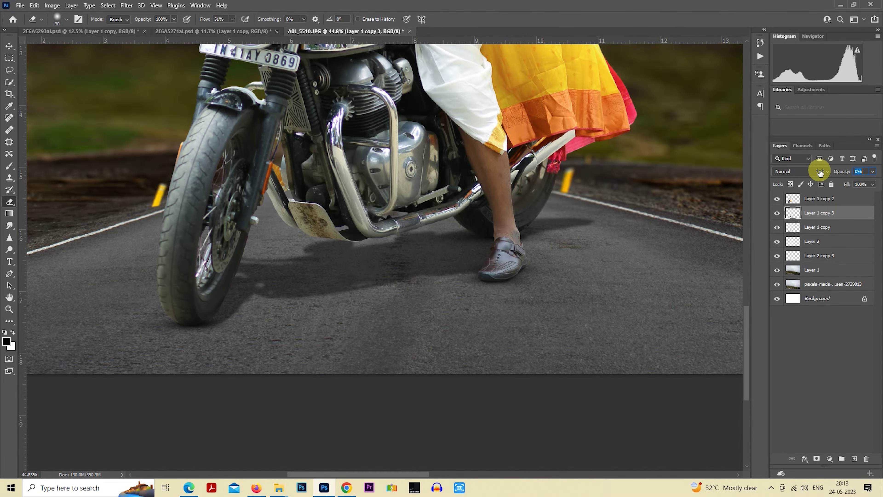
pyautogui.scroll(-5, 457, 325)
pyautogui.scroll(-2, 457, 325)
# - Drag the couple layer from 2E6A5271al.psd onto the A0L_5510 canvas
pyautogui.scroll(-1, 459, 331)
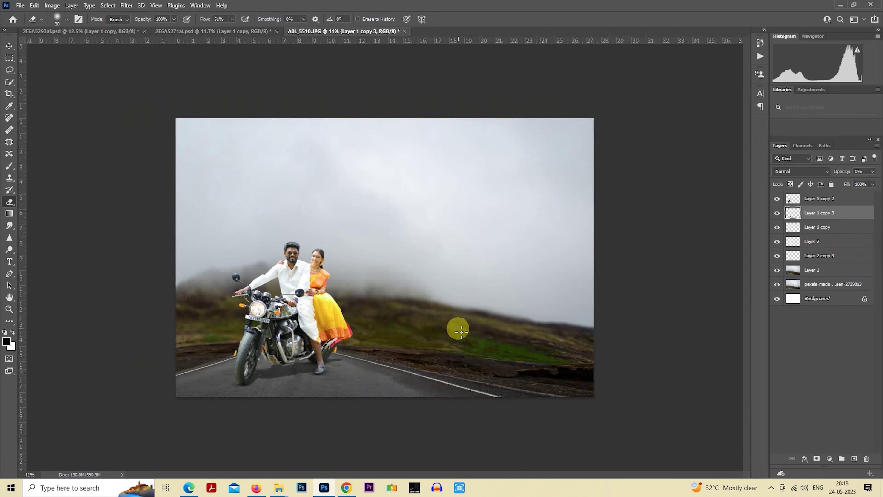
pyautogui.scroll(1, 461, 331)
pyautogui.scroll(1, 462, 332)
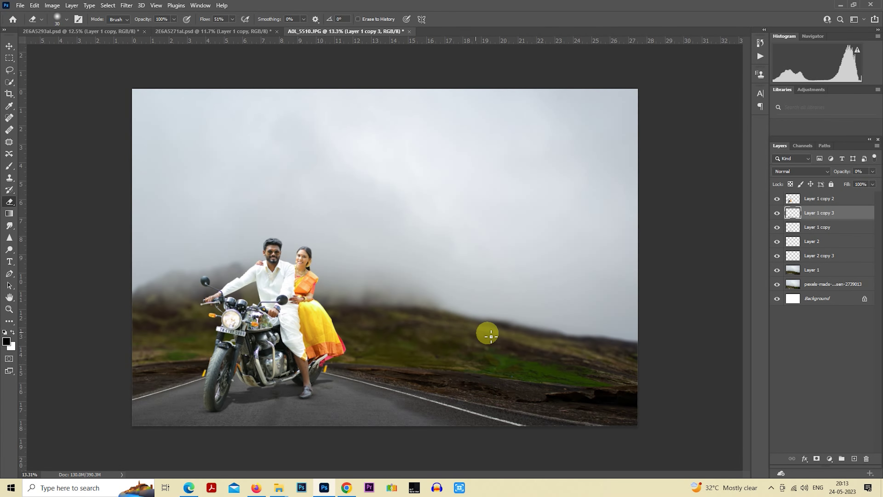
pyautogui.scroll(-1, 585, 289)
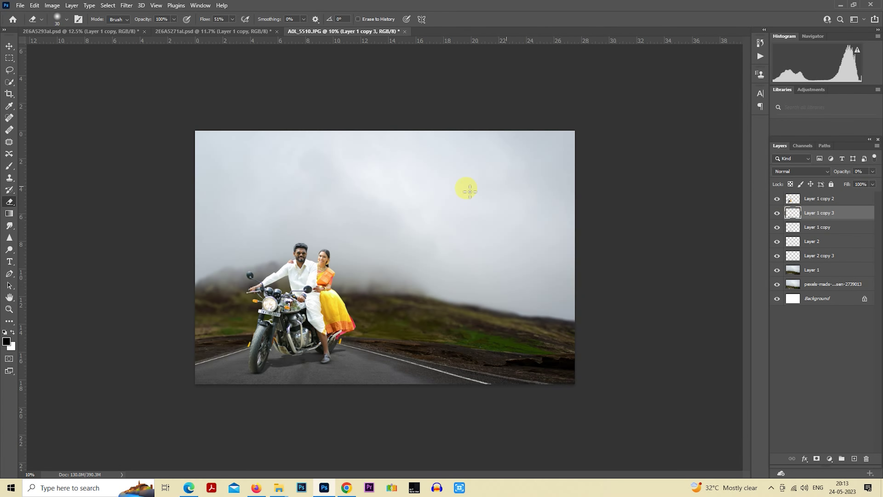
pyautogui.scroll(1, 340, 247)
pyautogui.click(183, 31)
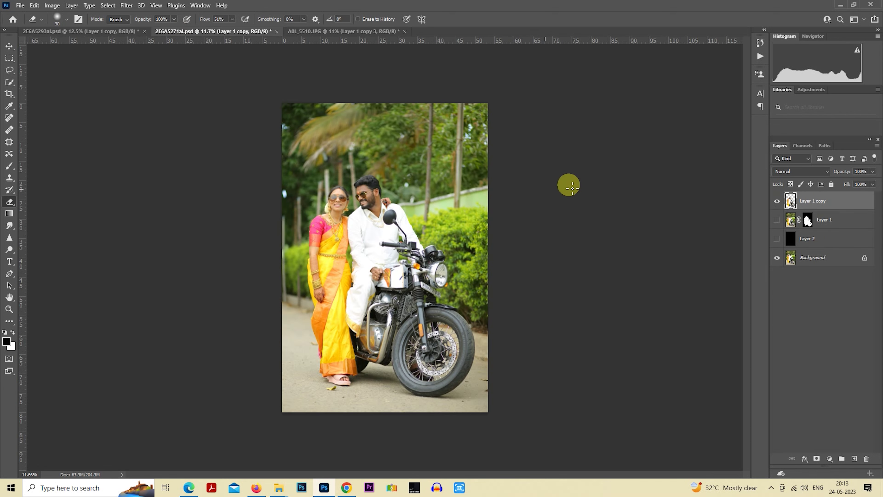
pyautogui.moveTo(358, 240); pyautogui.dragTo(466, 247)
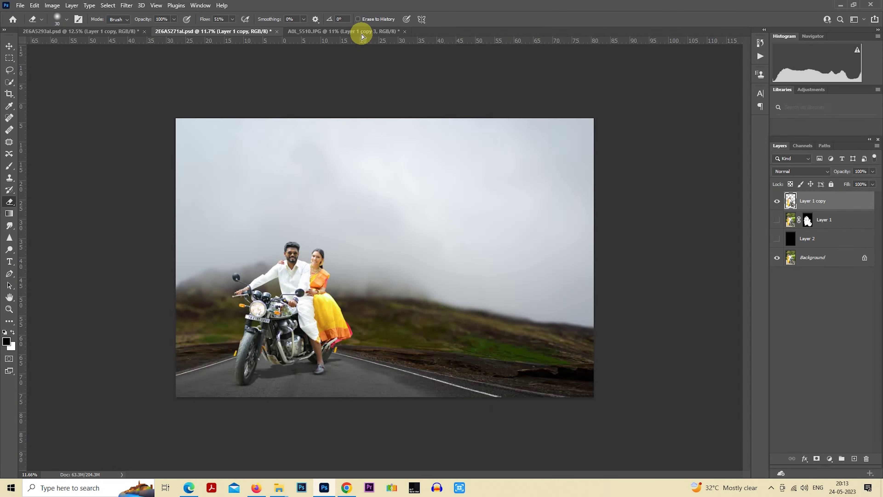
pyautogui.scroll(-1, 467, 247)
pyautogui.rightClick(467, 226)
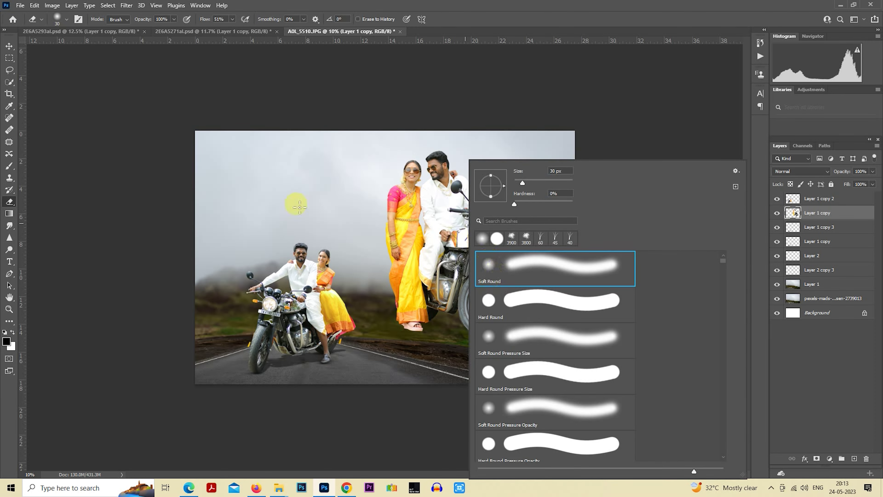
pyautogui.click(9, 57)
pyautogui.scroll(-1, 77, 94)
# - Heal two spots on the man's forehead with the Spot Healing Brush
pyautogui.rightClick(444, 211)
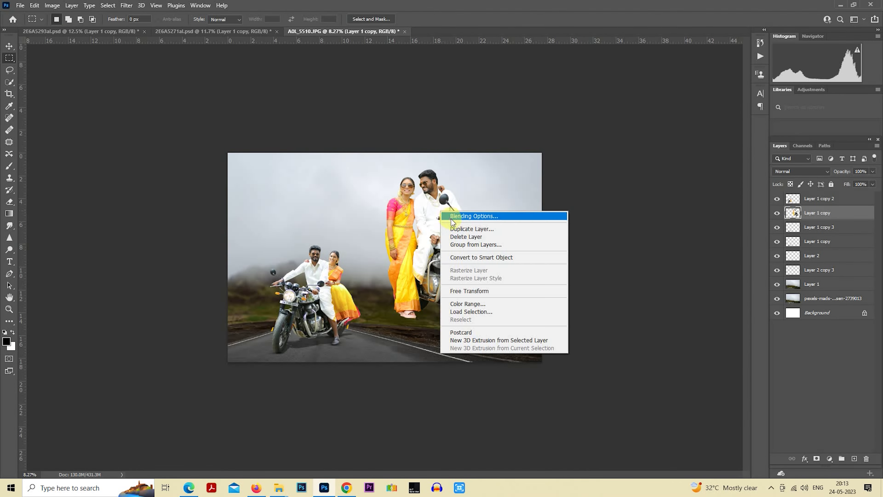
pyautogui.press('Escape')
pyautogui.click(12, 125)
pyautogui.scroll(3, 560, 235)
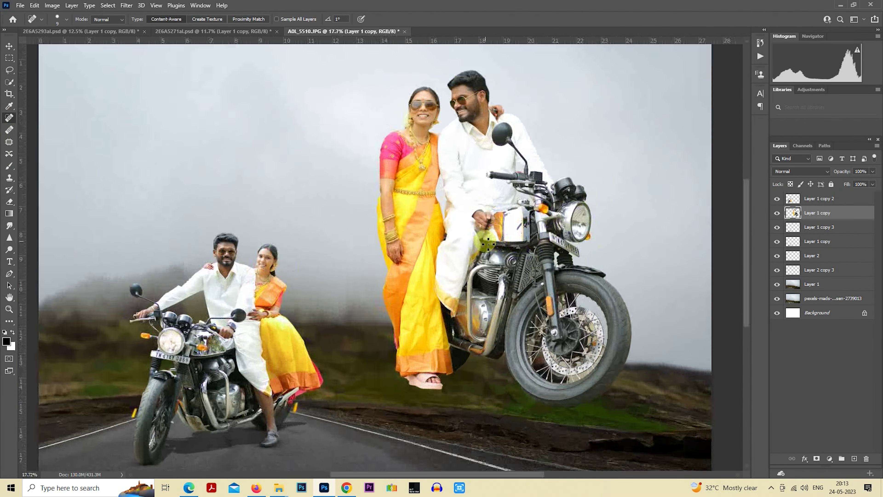
pyautogui.scroll(4, 521, 157)
pyautogui.scroll(3, 486, 67)
pyautogui.scroll(-4, 485, 67)
pyautogui.scroll(7, 493, 75)
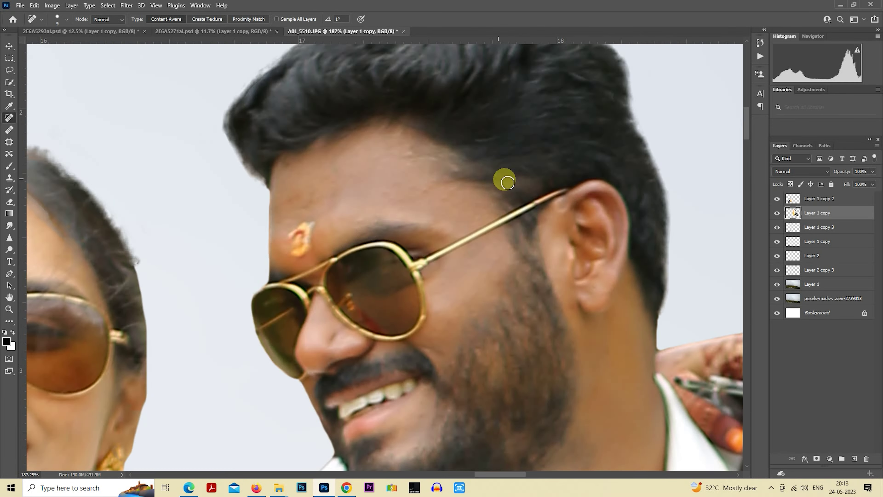
pyautogui.click(331, 229)
pyautogui.click(427, 186)
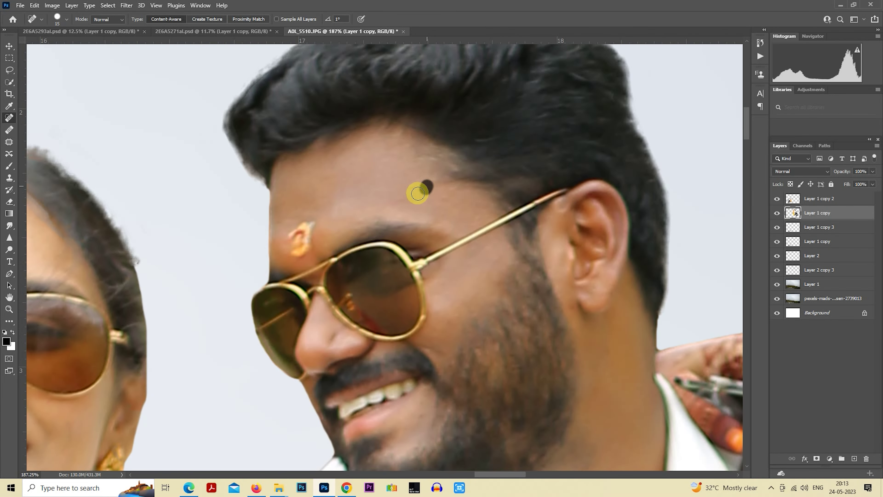
pyautogui.scroll(-5, 451, 324)
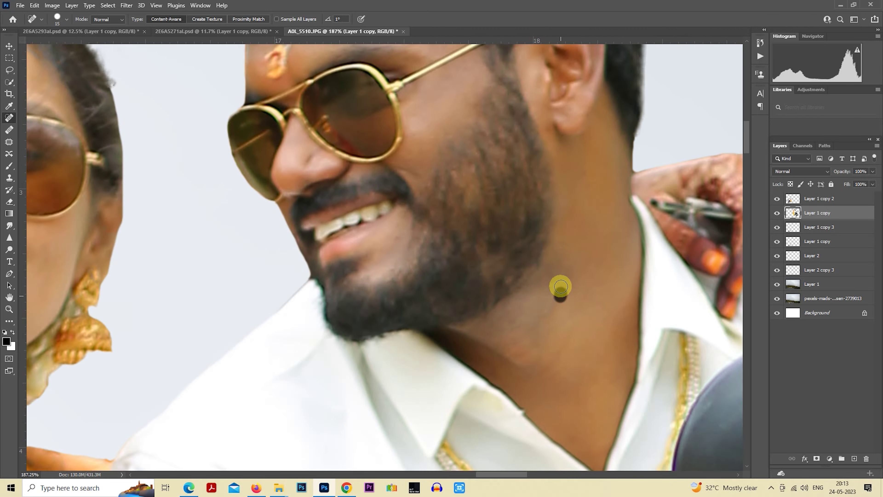
pyautogui.hscroll(-8, 557, 290)
pyautogui.scroll(3, 423, 137)
pyautogui.scroll(-4, 414, 136)
pyautogui.hscroll(1, 306, 284)
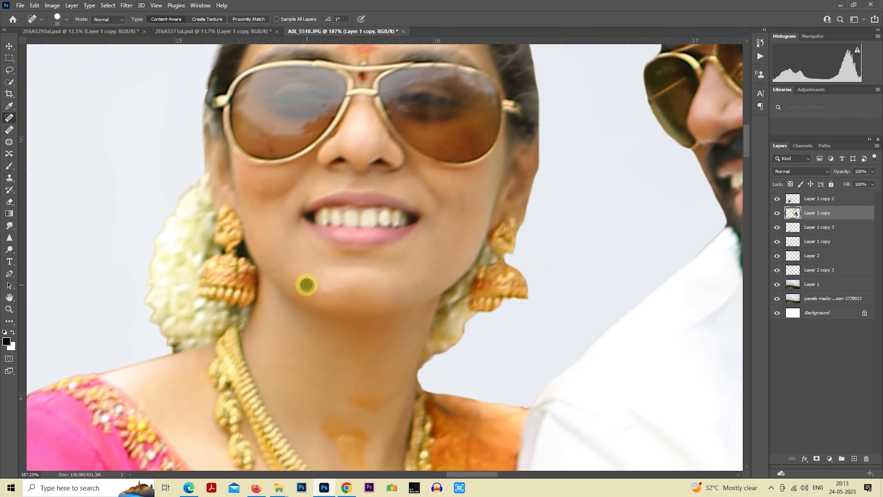
pyautogui.keyDown('alt'); pyautogui.scroll(-3, 328, 325); pyautogui.keyUp('alt')
# - Smooth the pasted couple's skin with the SkinFiner filter
pyautogui.click(127, 5)
pyautogui.click(258, 249)
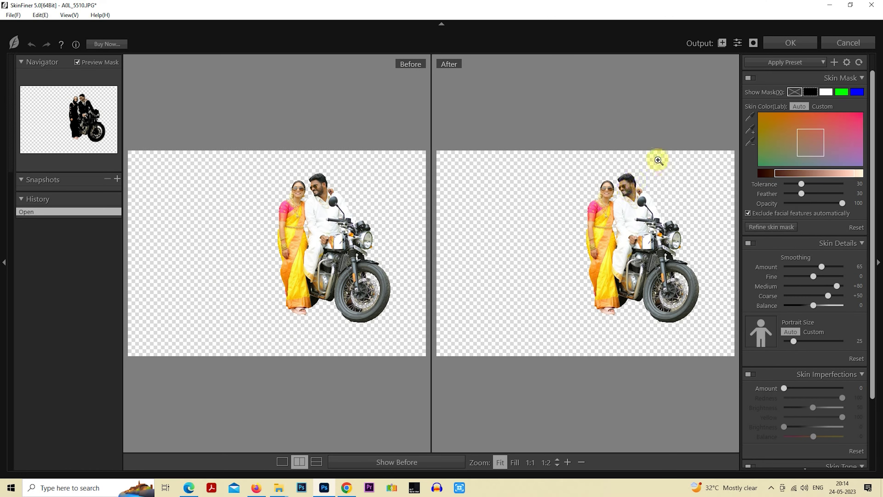
pyautogui.click(658, 159)
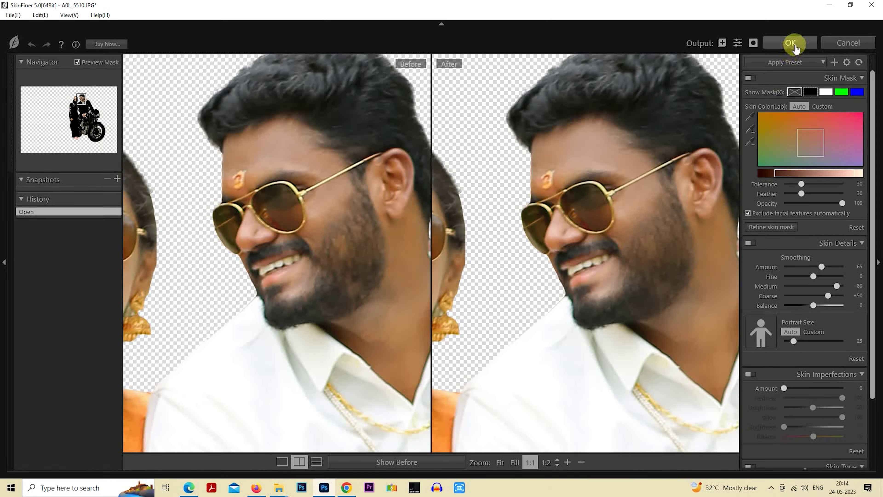
pyautogui.press('Return')
pyautogui.scroll(-5, 375, 305)
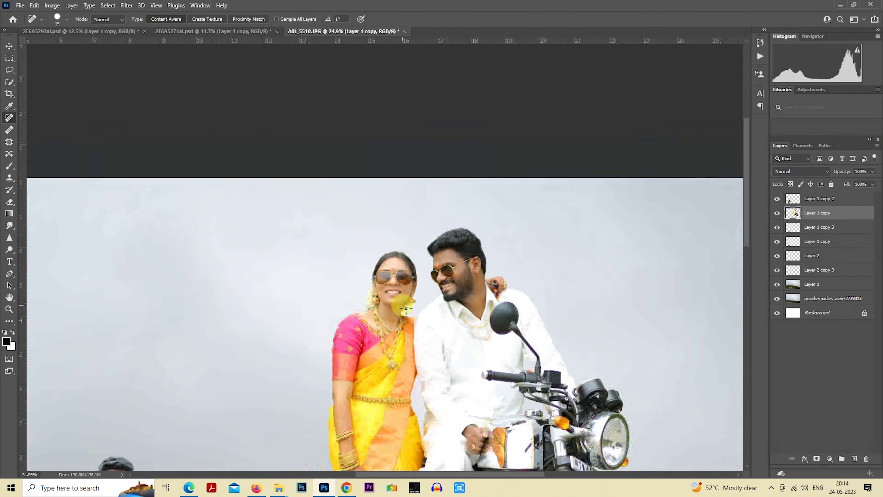
# - Scale the pasted couple up to about 170%
pyautogui.hotkey('ctrl', 't')
pyautogui.moveTo(503, 321); pyautogui.dragTo(577, 424)
pyautogui.press('Return')
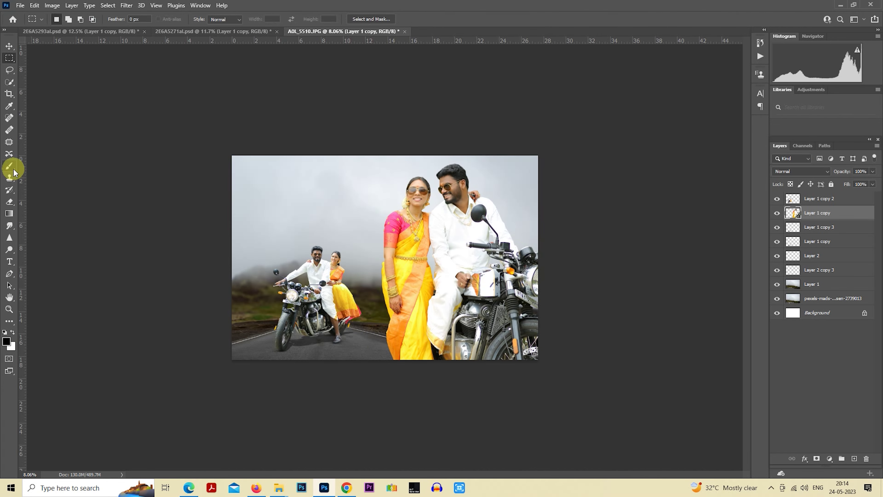
# - Mask the couple layer, painting black to fade their lower bodies and bike away
pyautogui.click(9, 166)
pyautogui.click(816, 459)
pyautogui.moveTo(394, 358); pyautogui.dragTo(565, 324)
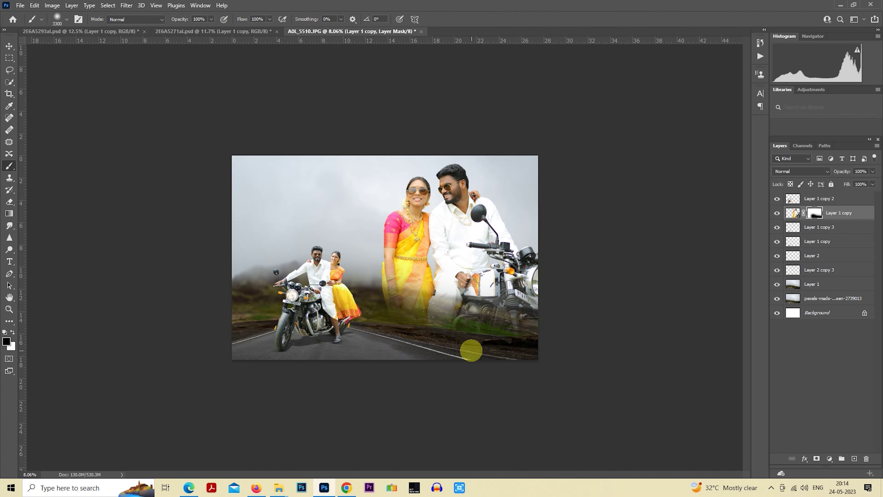
pyautogui.press('[')
pyautogui.press('[')
pyautogui.press('[')
pyautogui.moveTo(390, 340); pyautogui.dragTo(540, 379)
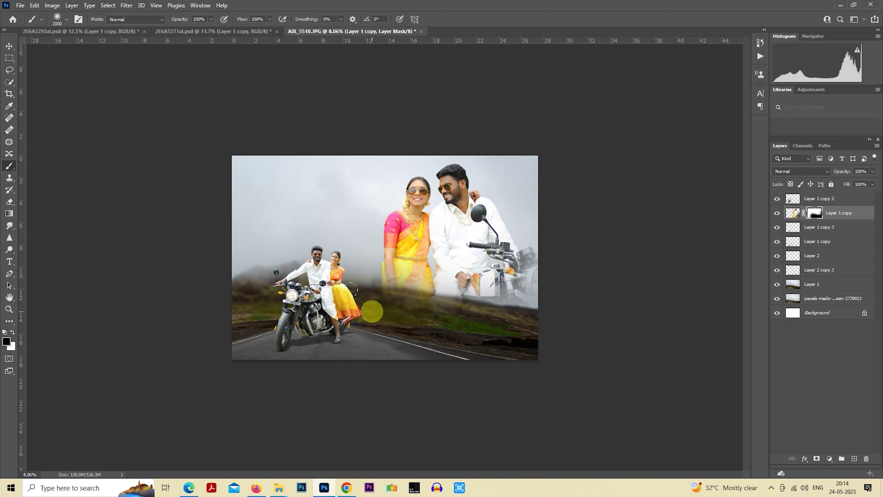
pyautogui.moveTo(372, 311); pyautogui.dragTo(569, 278)
pyautogui.press(']')
pyautogui.press(']')
pyautogui.press(']')
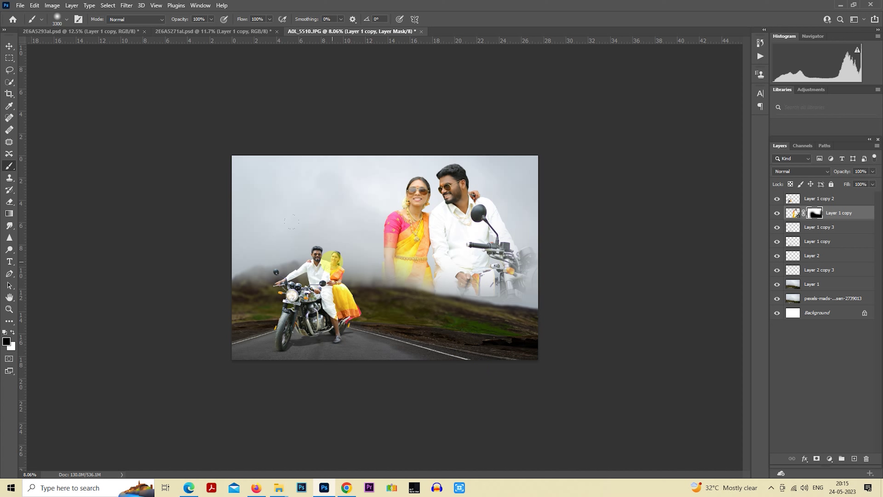
pyautogui.moveTo(509, 226); pyautogui.dragTo(525, 263)
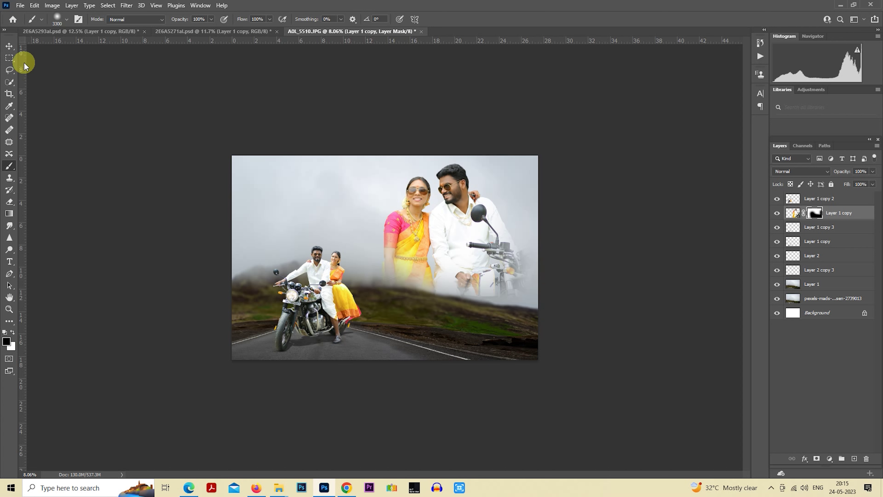
# - After trying Luminosity, set the couple portrait layer to 50% opacity in Normal blend
pyautogui.click(10, 58)
pyautogui.scroll(2, 385, 258)
pyautogui.click(803, 171)
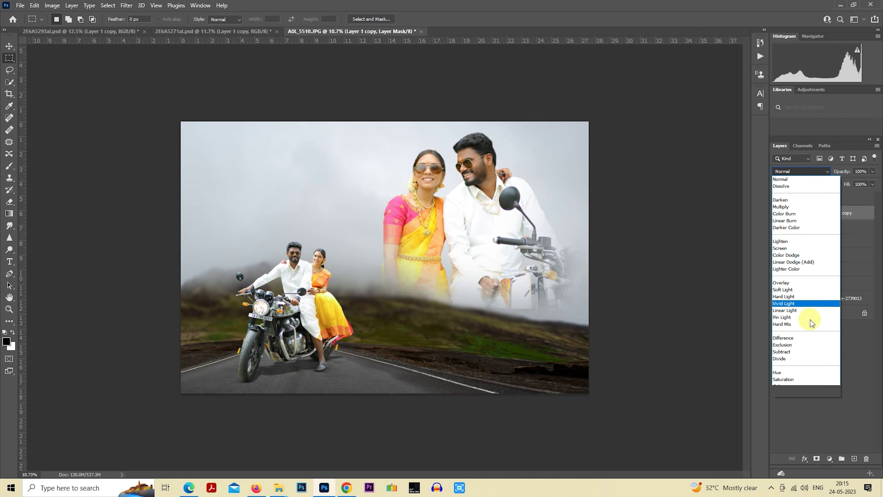
pyautogui.click(798, 394)
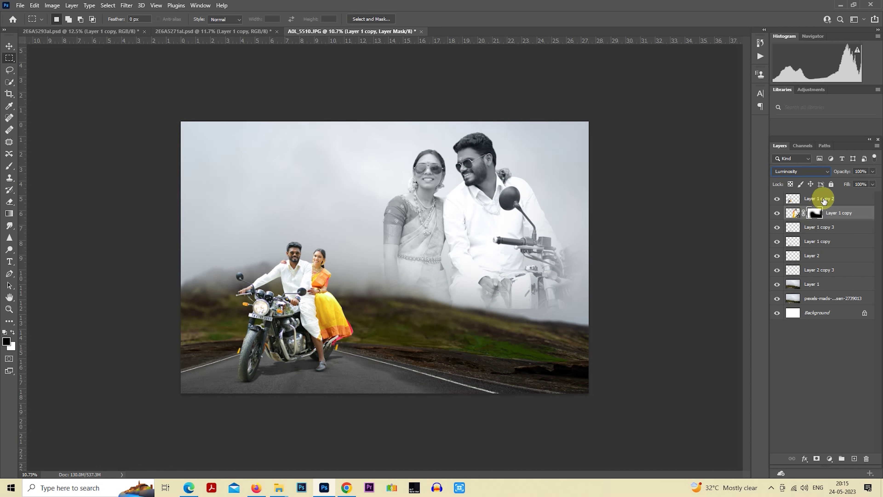
pyautogui.click(797, 170)
pyautogui.click(860, 171)
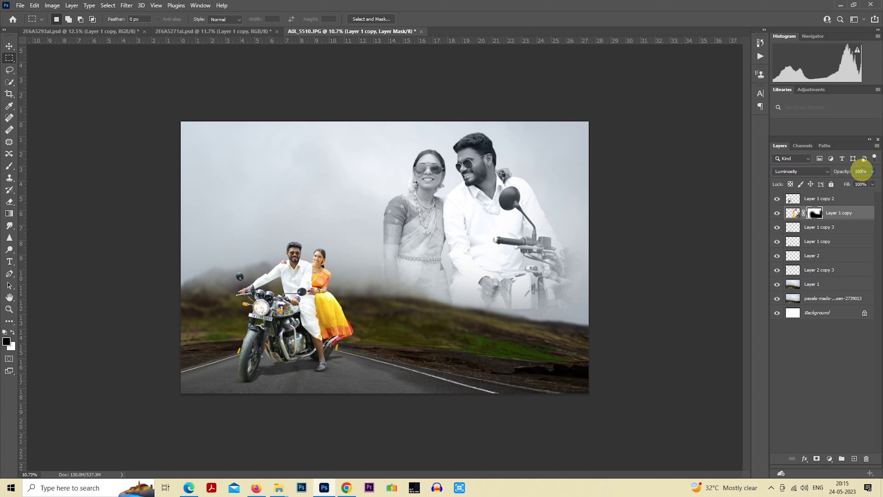
pyautogui.write('0')
pyautogui.write('50')
pyautogui.click(807, 169)
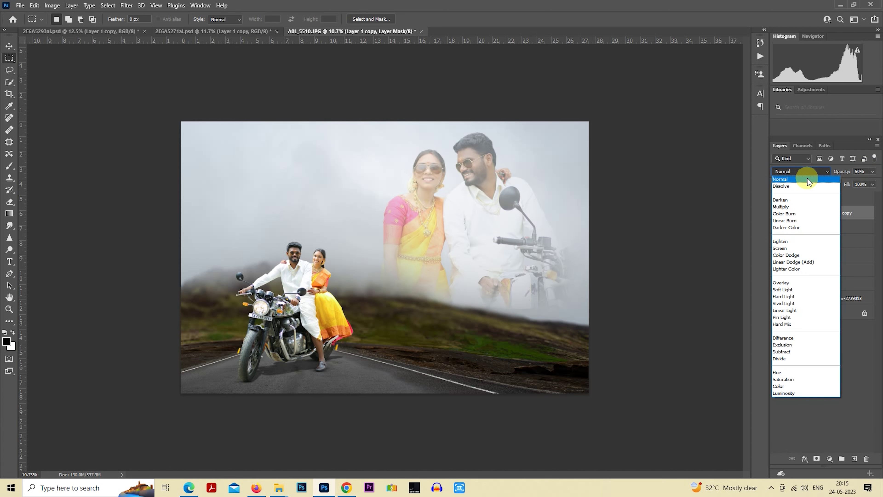
pyautogui.click(807, 178)
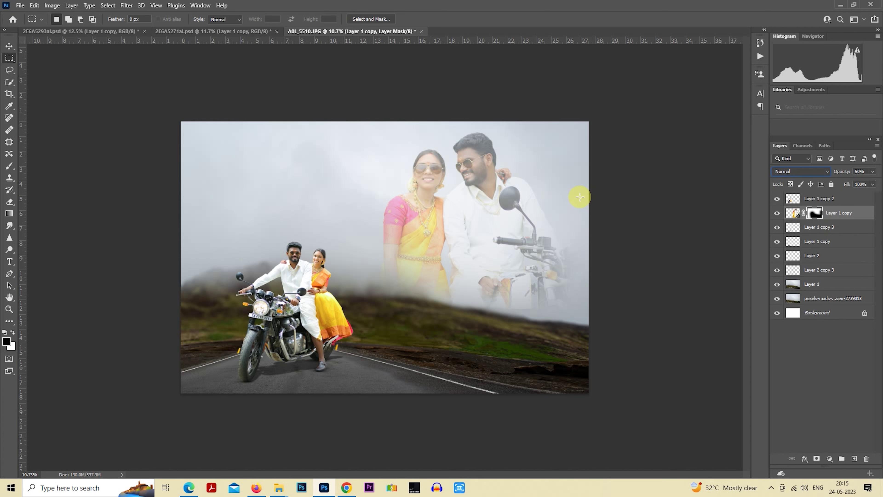
# - Shift the couple portrait slightly left and start Free Transform on it
pyautogui.scroll(2, 562, 221)
pyautogui.scroll(-1, 600, 236)
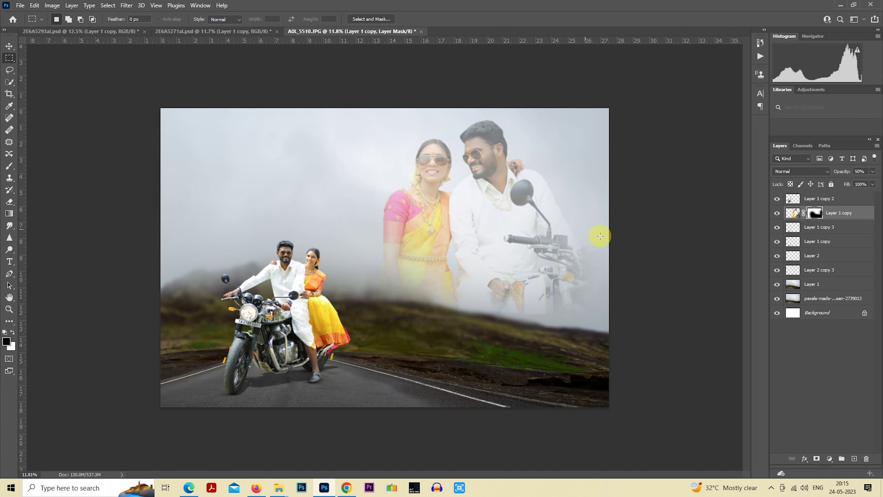
pyautogui.moveTo(507, 243); pyautogui.dragTo(498, 246)
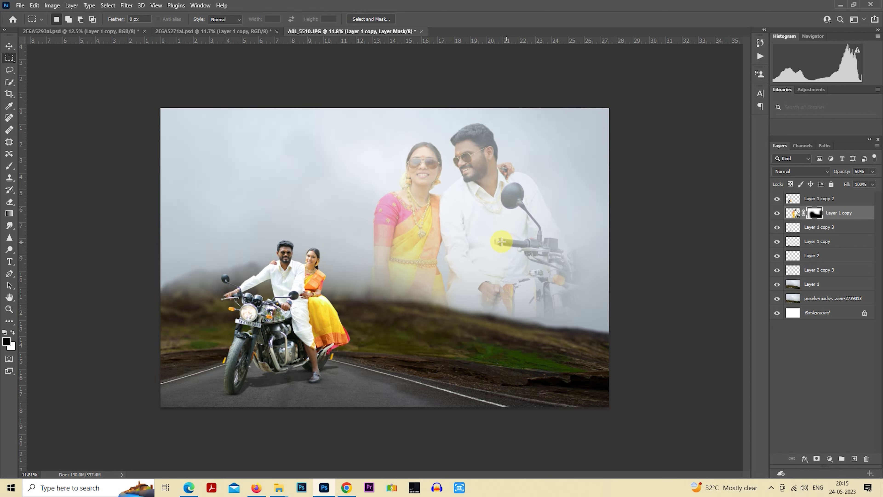
pyautogui.scroll(-1, 499, 244)
pyautogui.rightClick(494, 228)
pyautogui.click(529, 308)
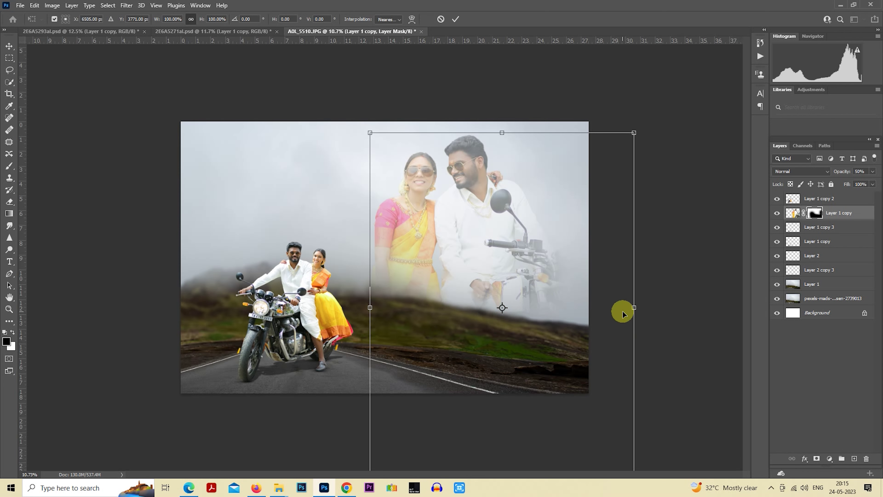
# - Scale the faded couple portrait to about 115% with the side handle and commit
pyautogui.moveTo(634, 309); pyautogui.dragTo(624, 310)
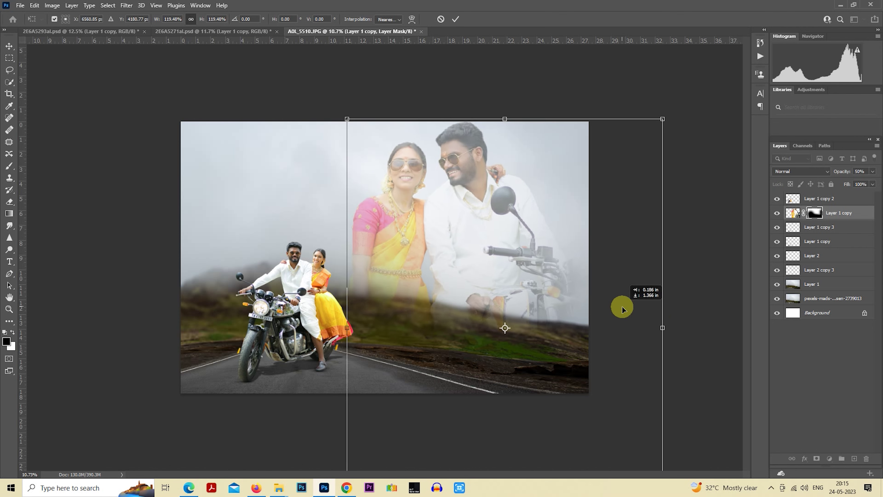
pyautogui.moveTo(665, 331); pyautogui.dragTo(608, 315)
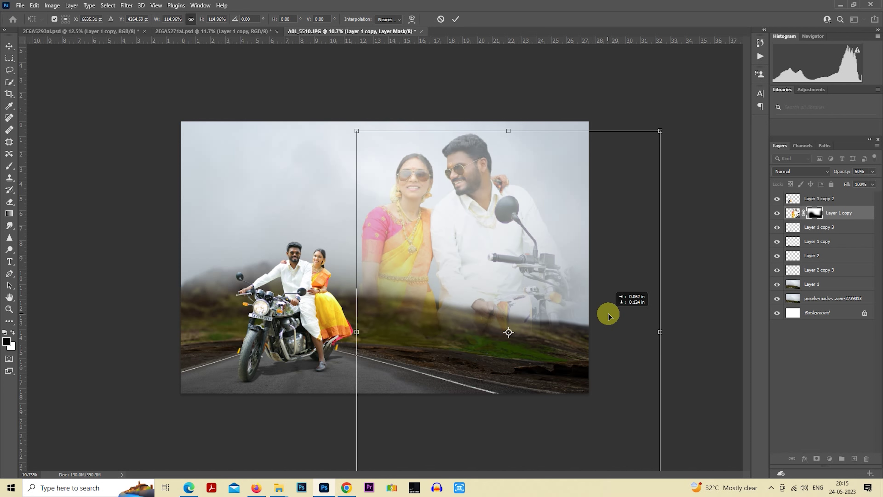
pyautogui.press('Return')
# - Paint black on the portrait's mask to hide its lower-right edge, then select Layer 1 copy 2
pyautogui.press('m')
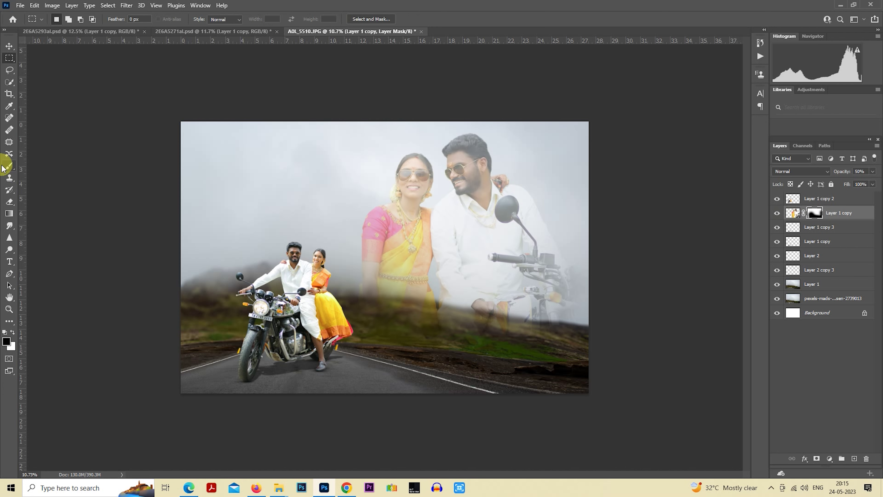
pyautogui.click(9, 167)
pyautogui.press('[')
pyautogui.press('[')
pyautogui.press('[')
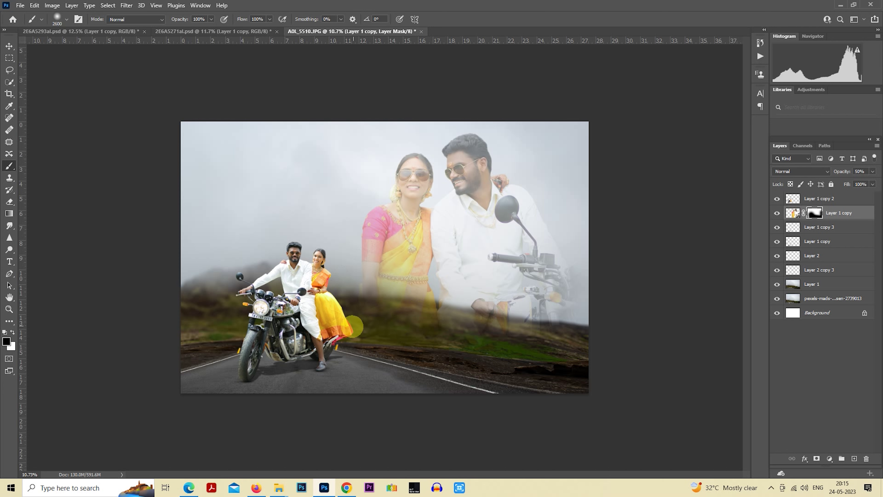
pyautogui.moveTo(363, 312)
pyautogui.mouseDown()
pyautogui.moveTo(388, 327)
pyautogui.moveTo(516, 328)
pyautogui.mouseUp()
pyautogui.press('[')
pyautogui.press(']')
pyautogui.press(']')
pyautogui.press(']')
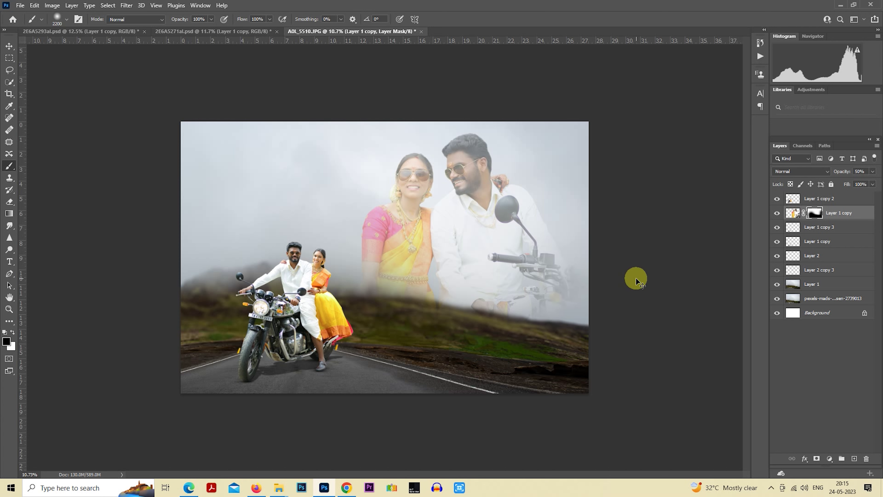
pyautogui.press(']')
pyautogui.press(']')
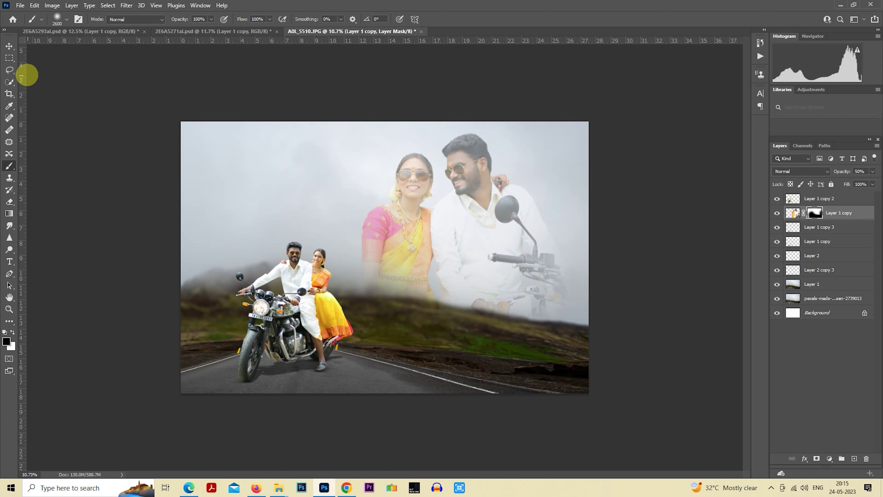
pyautogui.click(9, 58)
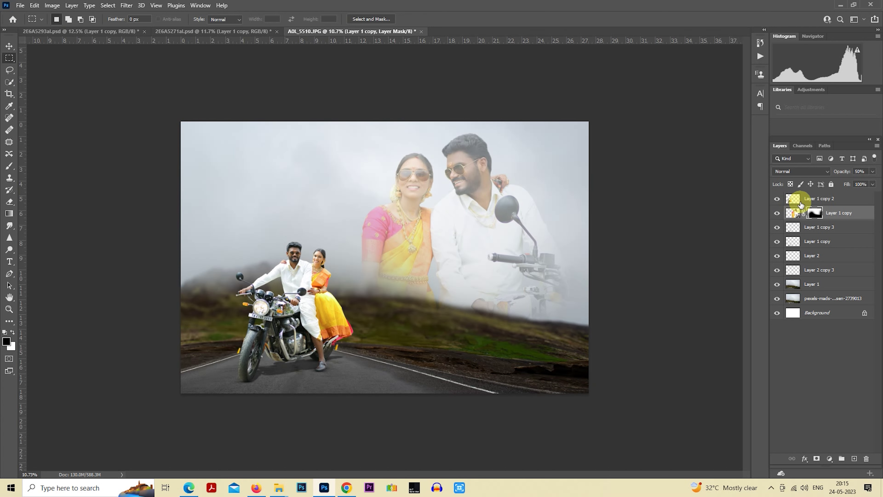
pyautogui.click(800, 203)
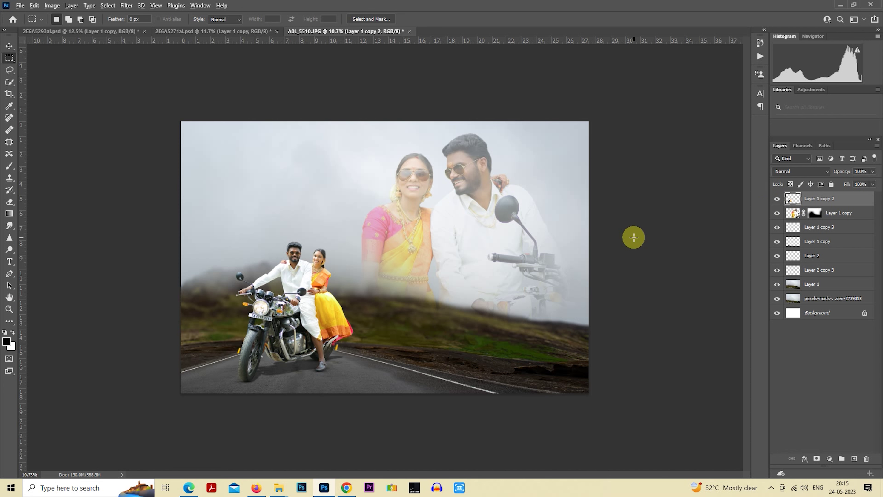
# - Merge all visible layers into a new Layer 3 and apply the 13portrait Camera Raw preset
pyautogui.hotkey('ctrl', 'shift', 'alt', 'e')
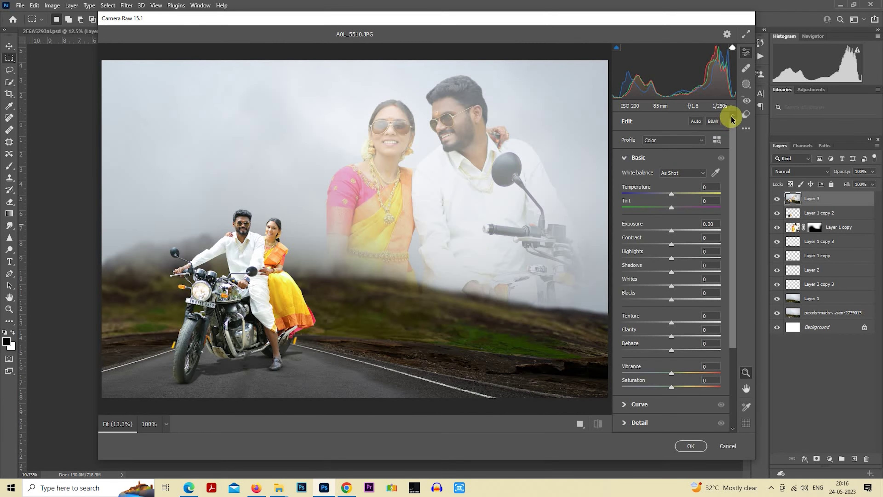
pyautogui.click(744, 116)
pyautogui.click(677, 182)
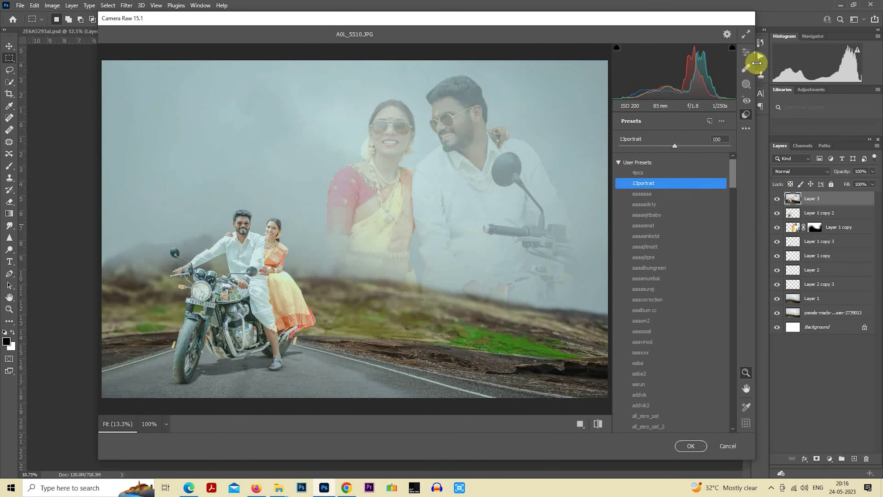
pyautogui.click(747, 56)
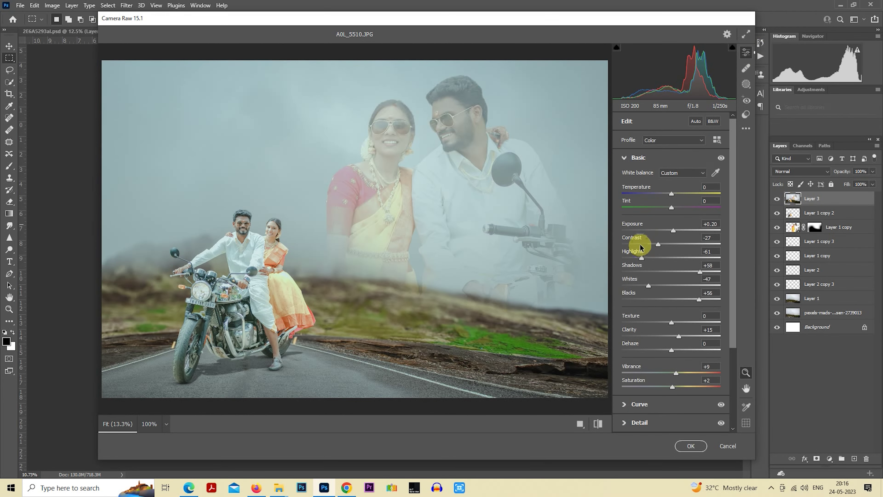
# - Lower contrast, set Highlights to -100 and Shadows to +28, and darken the blacks
pyautogui.moveTo(658, 244); pyautogui.dragTo(602, 261)
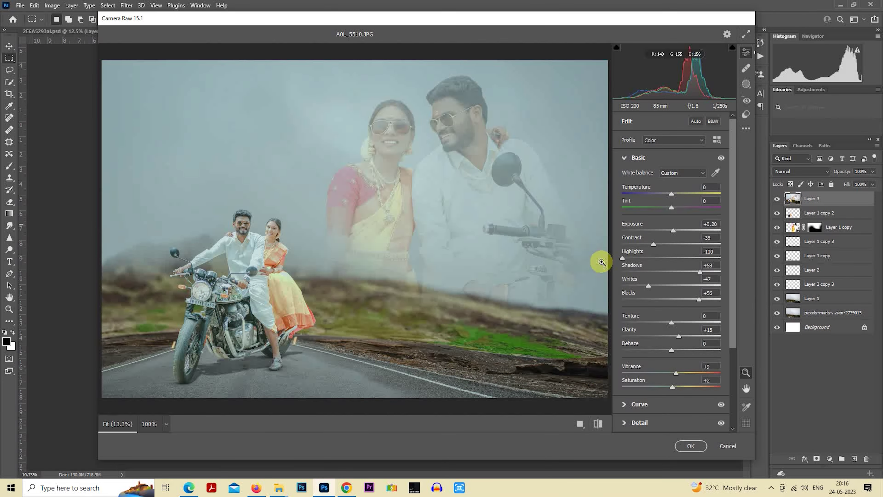
pyautogui.click(682, 272)
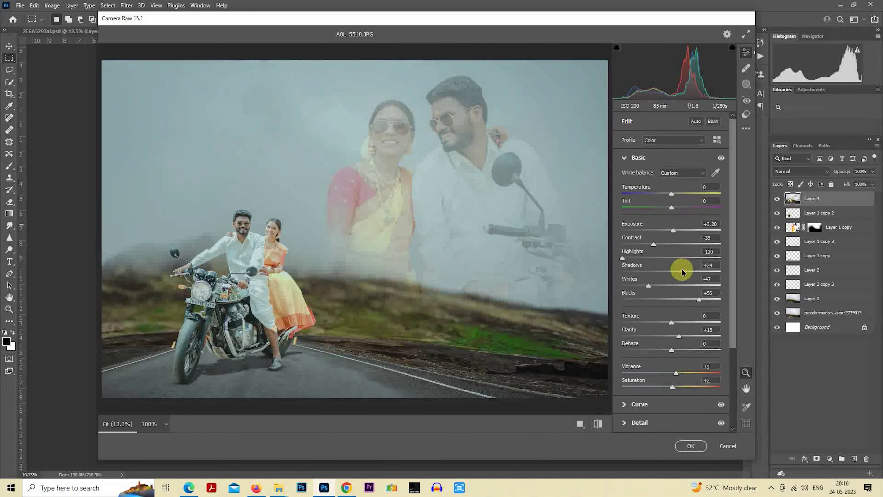
pyautogui.moveTo(657, 244); pyautogui.dragTo(653, 244)
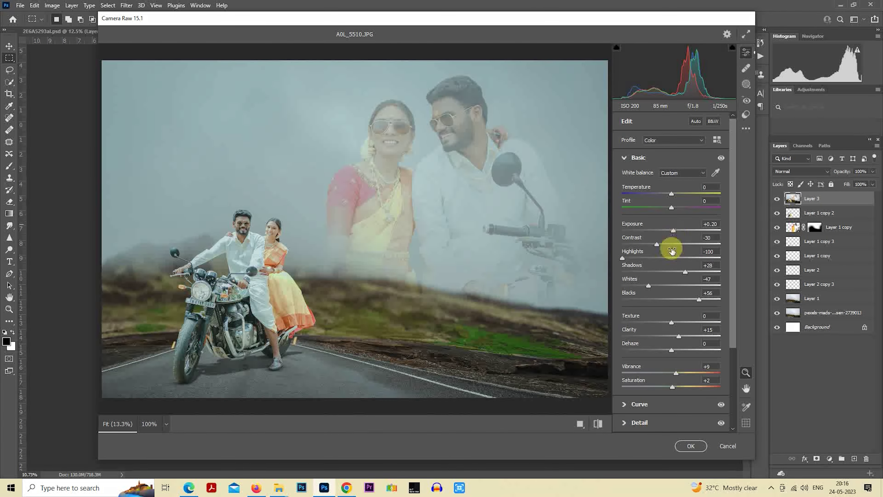
pyautogui.click(671, 299)
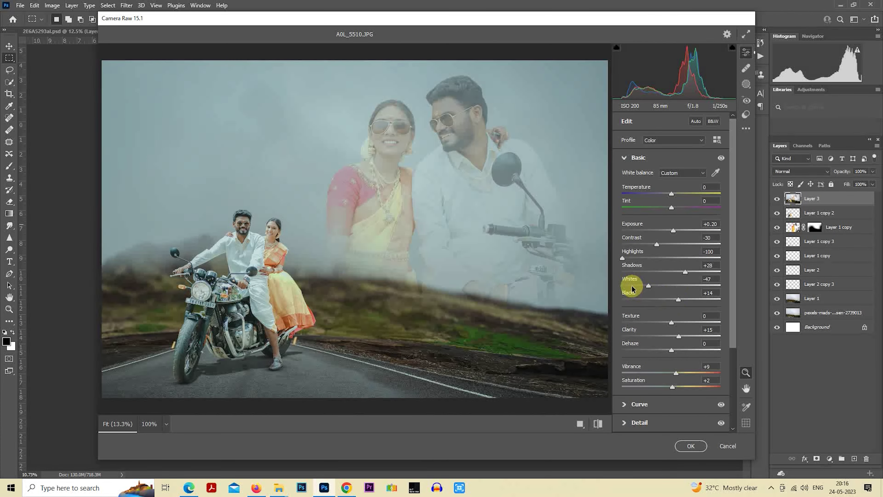
pyautogui.click(623, 159)
# - In the colour mixer, brighten oranges, darken yellows and slightly raise yellow saturation
pyautogui.click(624, 212)
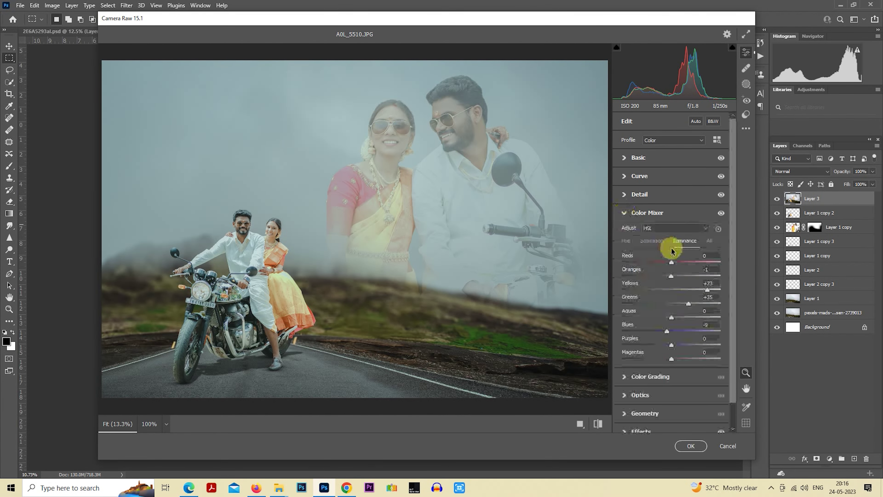
pyautogui.click(683, 276)
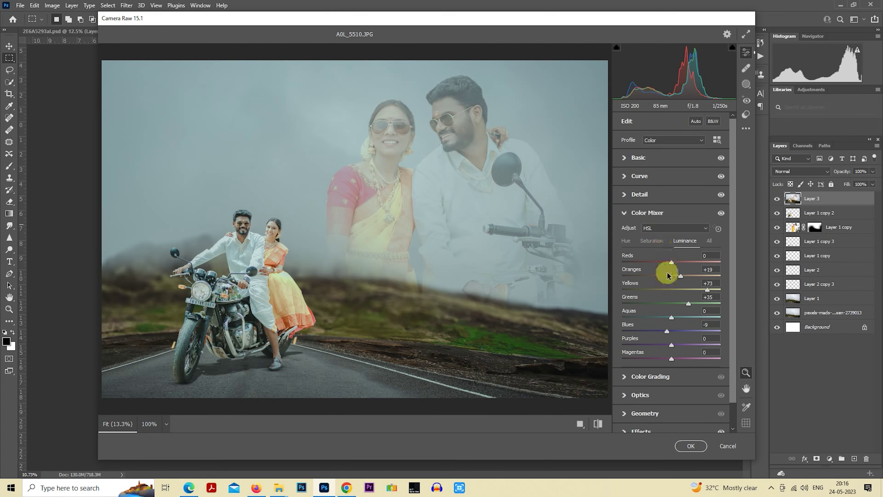
pyautogui.moveTo(672, 292); pyautogui.dragTo(672, 292)
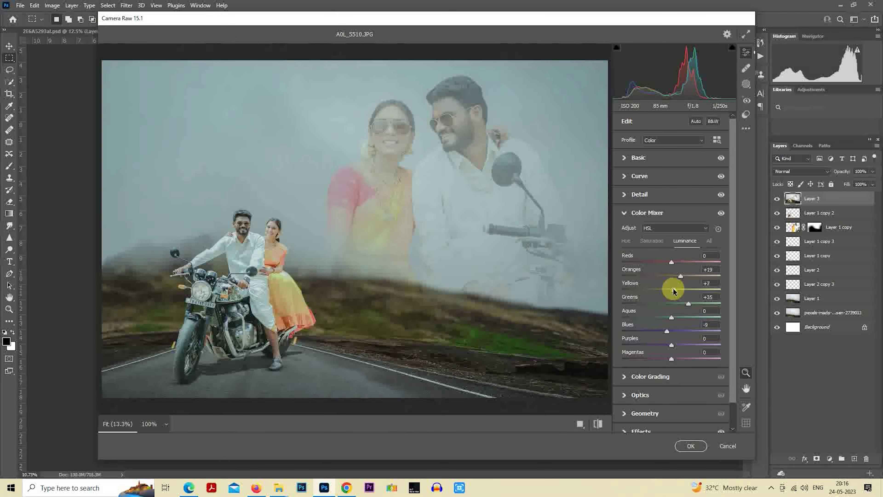
pyautogui.click(652, 240)
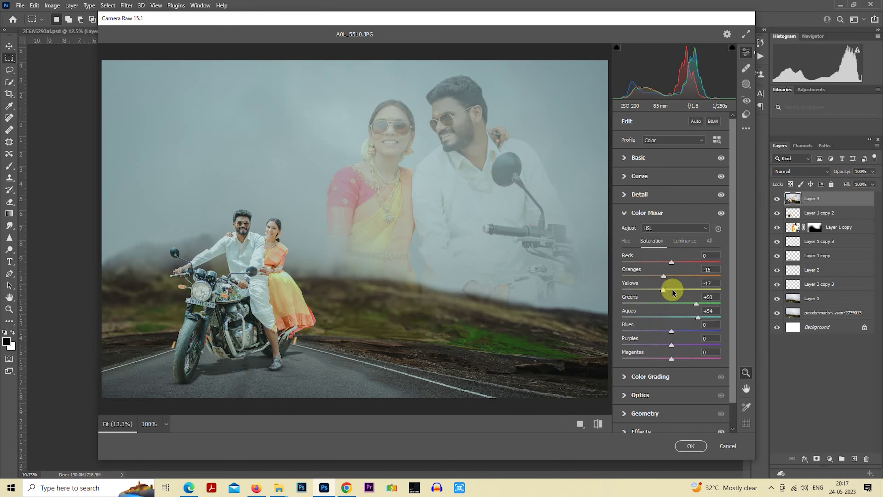
pyautogui.moveTo(671, 292); pyautogui.dragTo(671, 291)
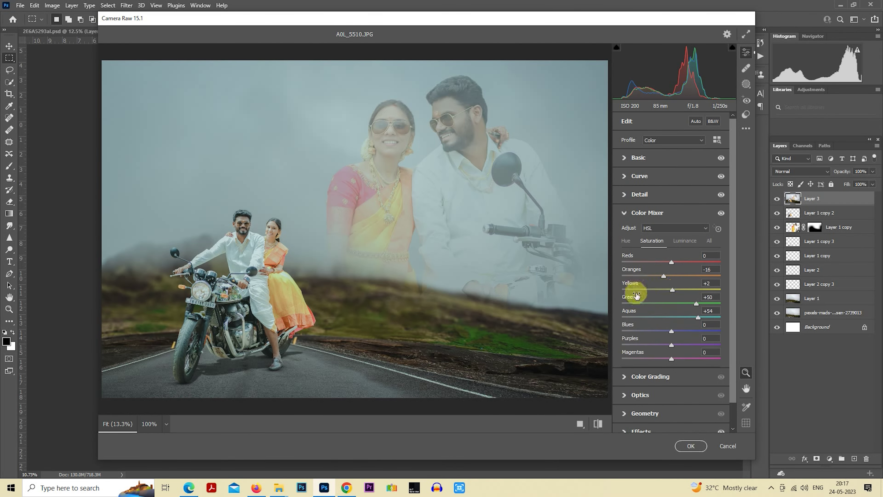
pyautogui.click(686, 241)
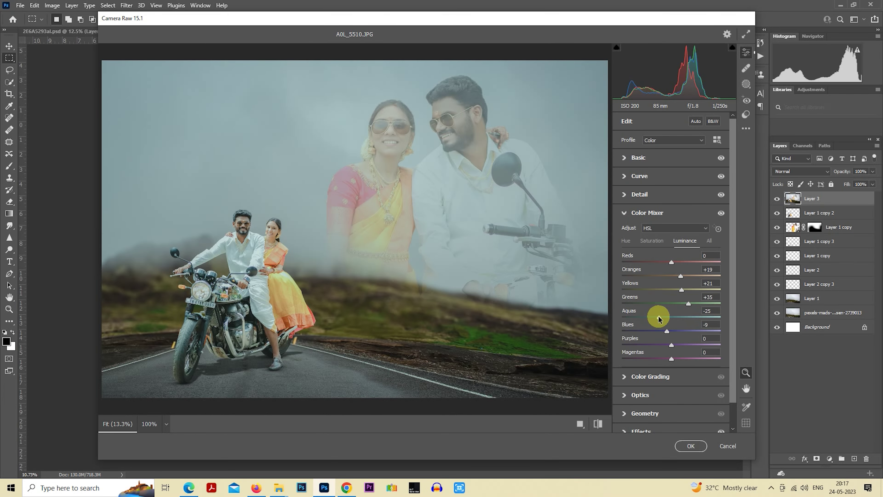
pyautogui.click(622, 213)
# - Set Effects Vignetting to -25 and apply the Camera Raw filter
pyautogui.click(625, 287)
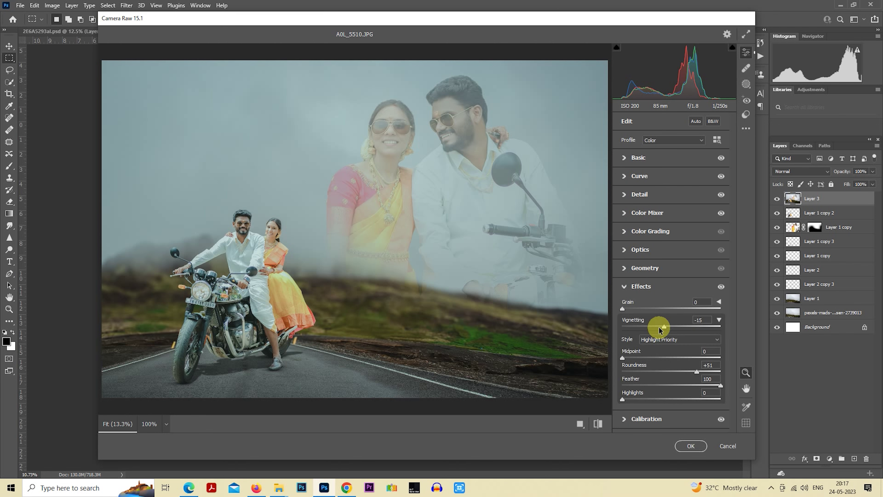
pyautogui.moveTo(660, 329); pyautogui.dragTo(656, 329)
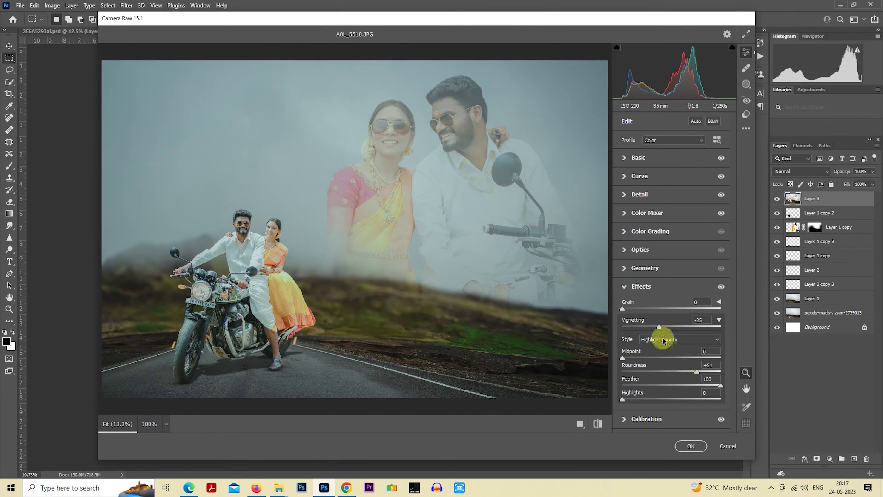
pyautogui.click(597, 423)
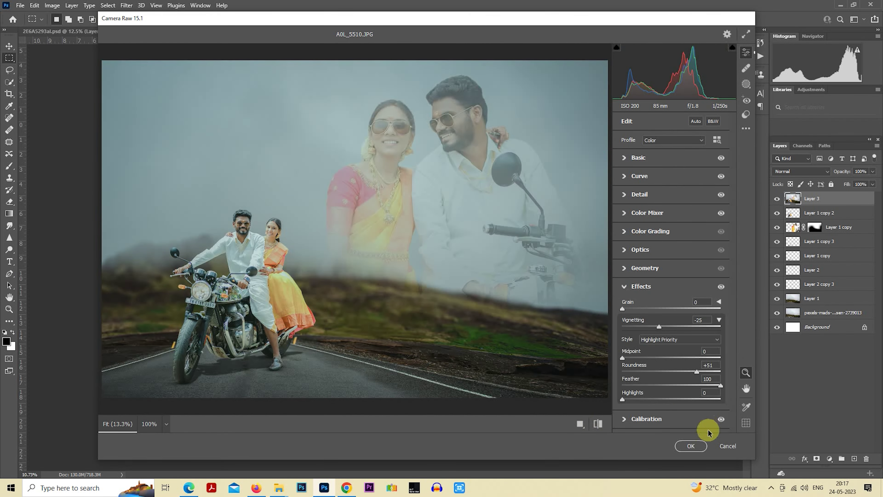
pyautogui.click(690, 446)
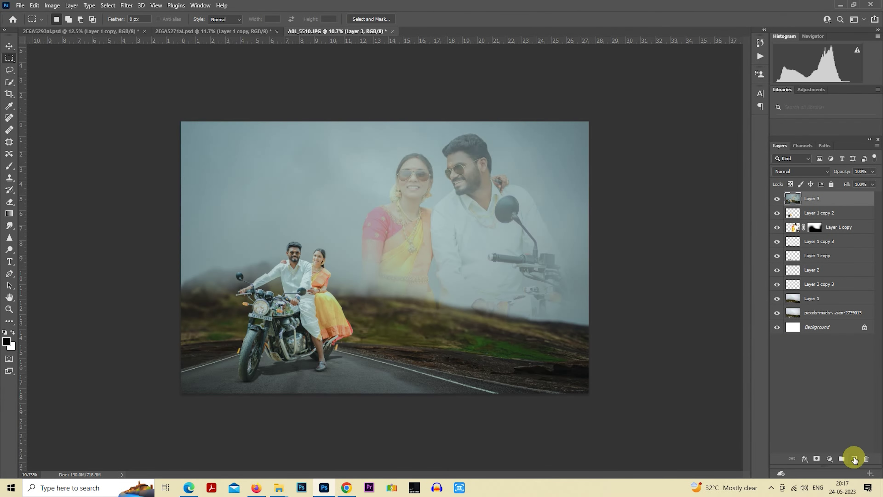
# - Add Layer 4 and draw a dark gradient up from the bottom, redrawing it until subtle
pyautogui.click(854, 459)
pyautogui.click(9, 213)
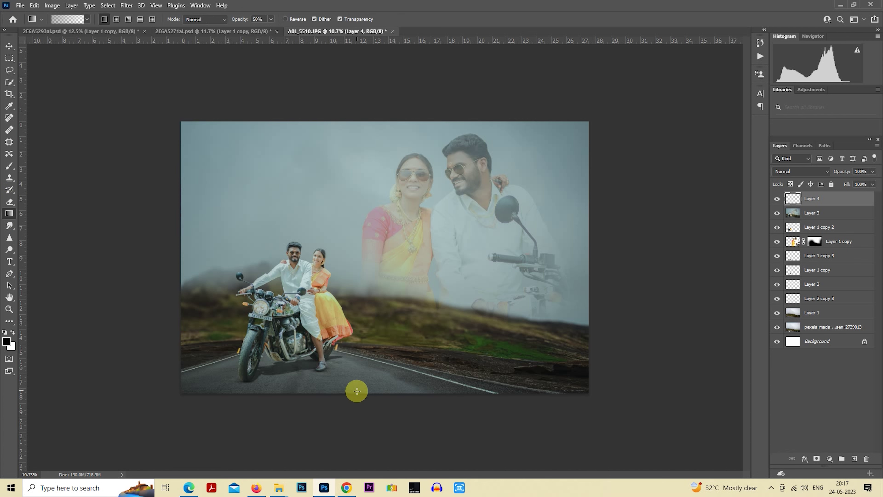
pyautogui.moveTo(349, 421); pyautogui.dragTo(350, 332)
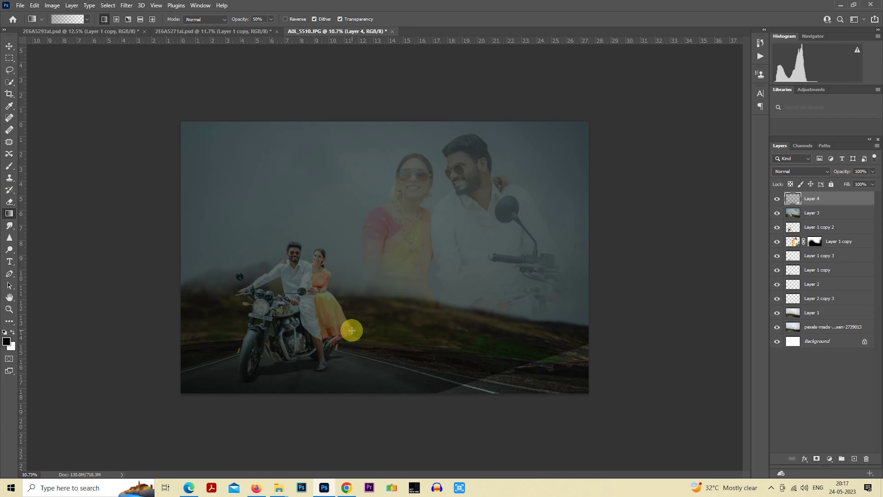
pyautogui.hotkey('ctrl', 'z')
pyautogui.moveTo(385, 426); pyautogui.dragTo(383, 317)
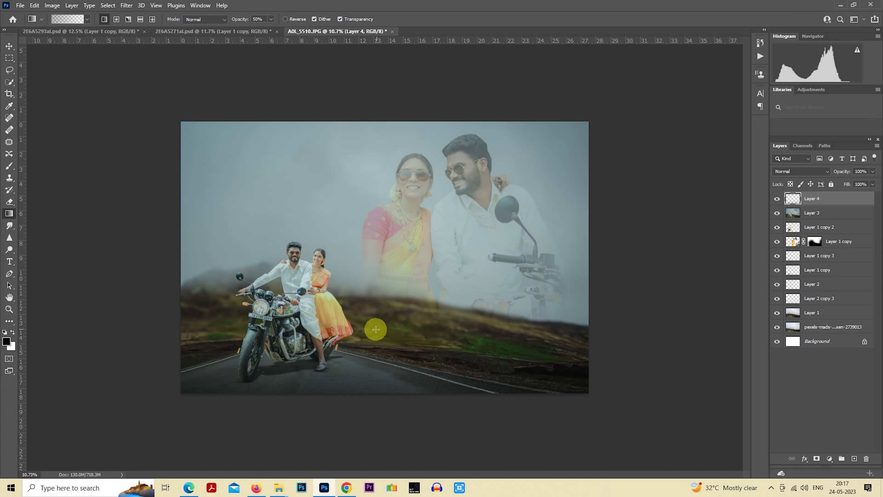
pyautogui.moveTo(381, 432); pyautogui.dragTo(382, 324)
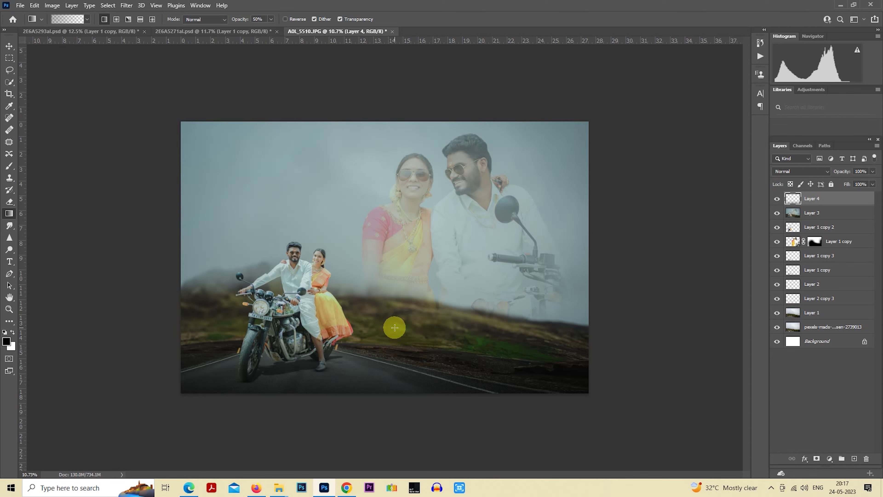
pyautogui.scroll(1, 395, 327)
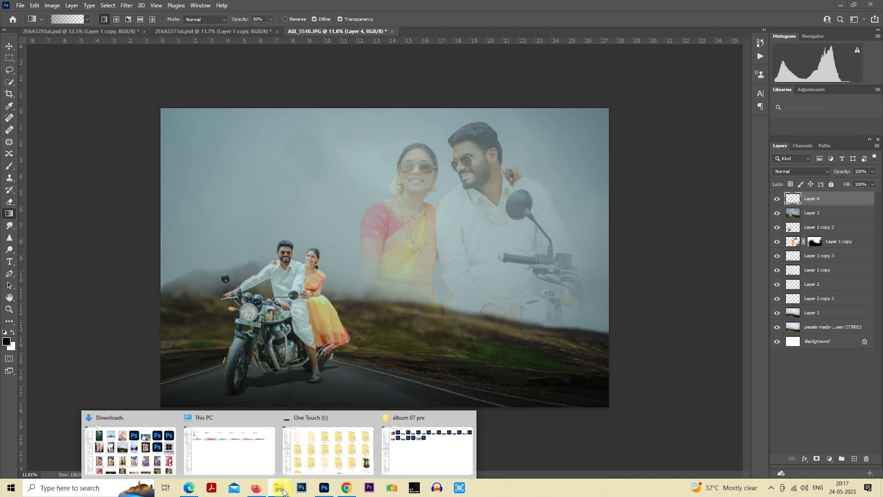
# - Drag the smoke image from the folder into the composite and lower it over the bikers
pyautogui.click(427, 448)
pyautogui.moveTo(404, 79); pyautogui.dragTo(346, 417)
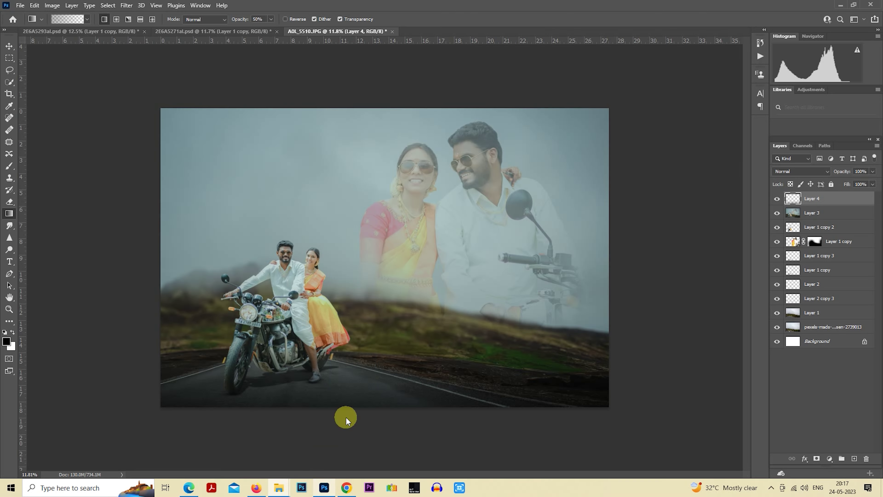
pyautogui.moveTo(379, 319)
pyautogui.mouseDown()
pyautogui.moveTo(345, 319)
pyautogui.moveTo(548, 320)
pyautogui.mouseUp()
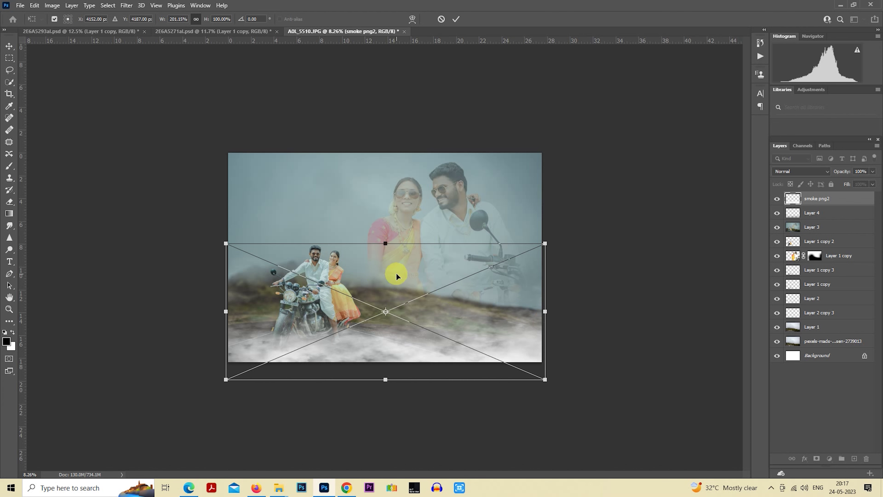
pyautogui.moveTo(396, 273); pyautogui.dragTo(396, 305)
# - Flip the smoke horizontally and back again, then commit its placement
pyautogui.rightClick(396, 305)
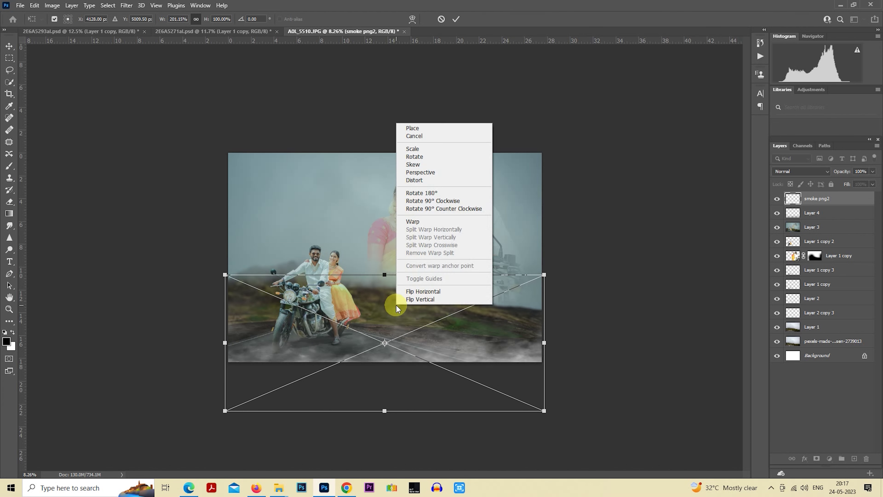
pyautogui.click(430, 291)
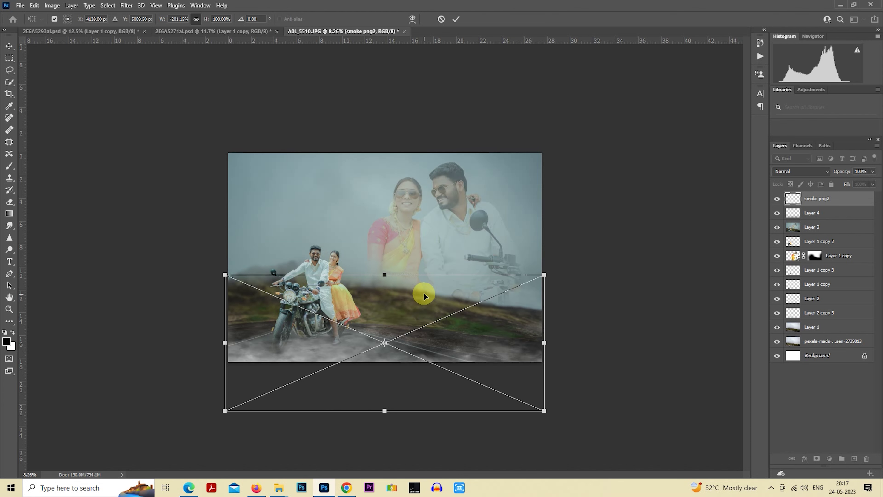
pyautogui.rightClick(424, 293)
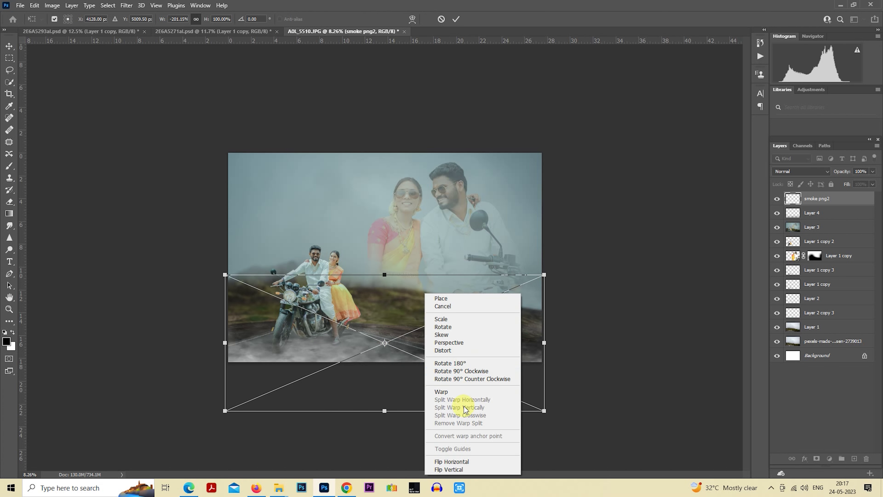
pyautogui.click(465, 462)
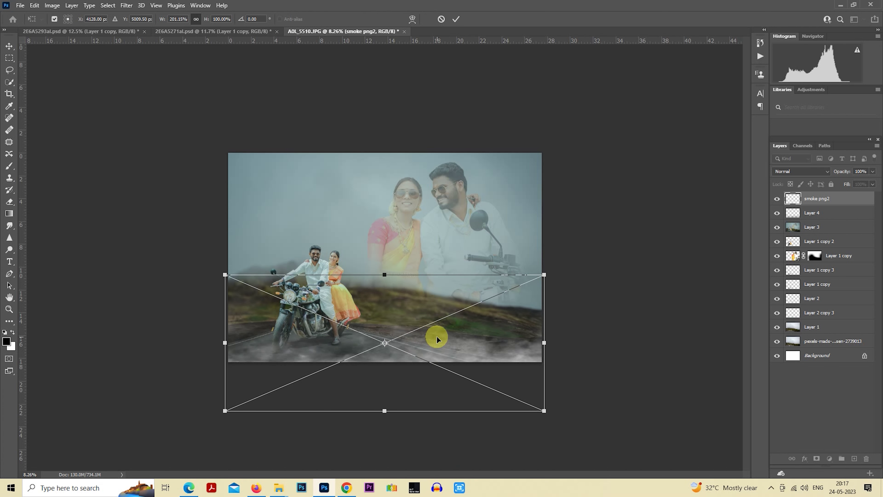
pyautogui.press('g')
pyautogui.scroll(1, 438, 296)
# - Rasterize the smoke png2 layer and soften it with a 5.8 px Gaussian blur
pyautogui.rightClick(821, 204)
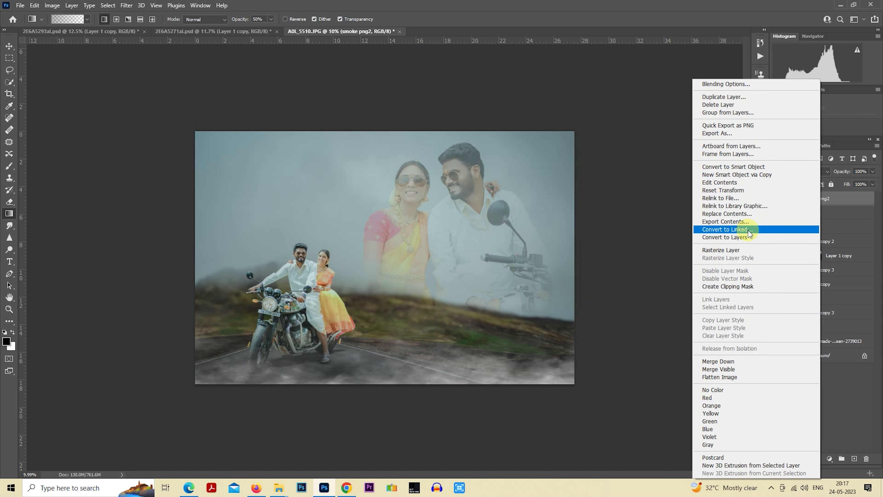
pyautogui.click(751, 251)
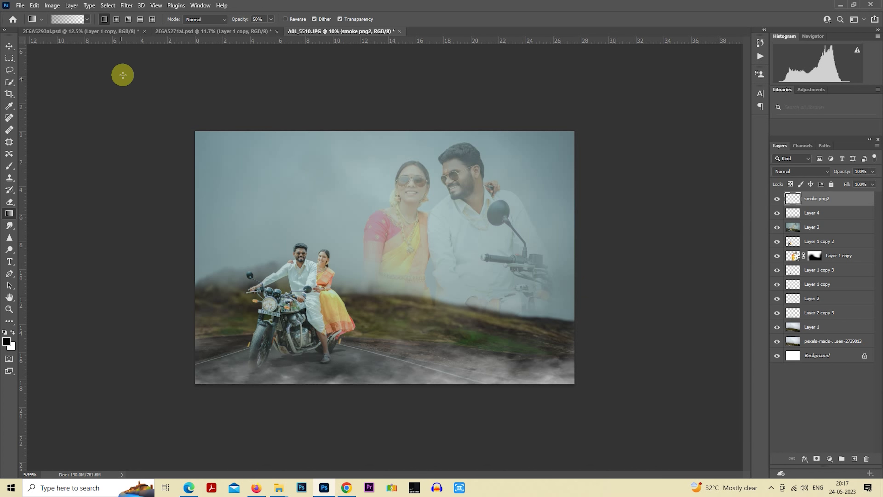
pyautogui.click(125, 6)
pyautogui.moveTo(178, 131)
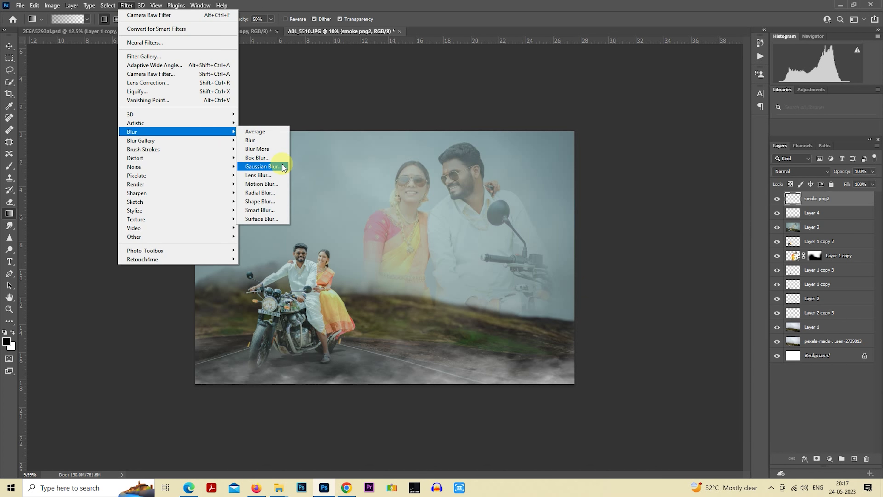
pyautogui.click(278, 166)
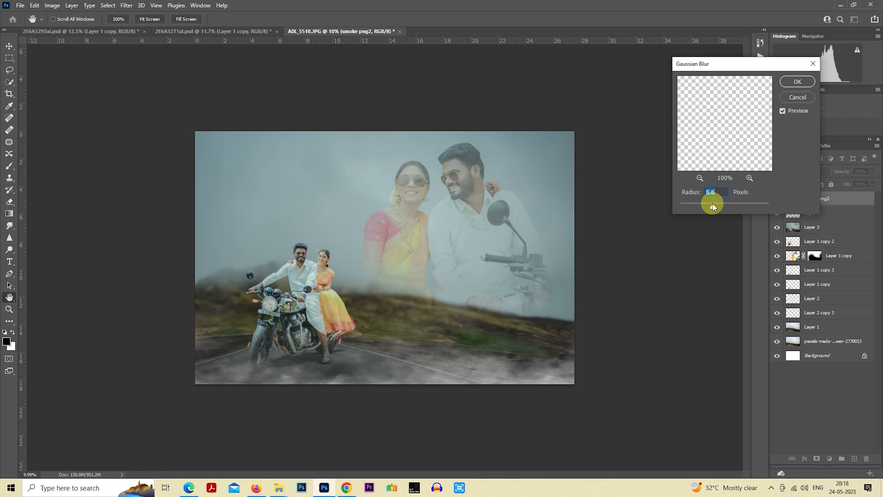
pyautogui.click(797, 81)
# - Place the lens flare image above smoke png2, positioned toward the top-left
pyautogui.press('g')
pyautogui.click(789, 203)
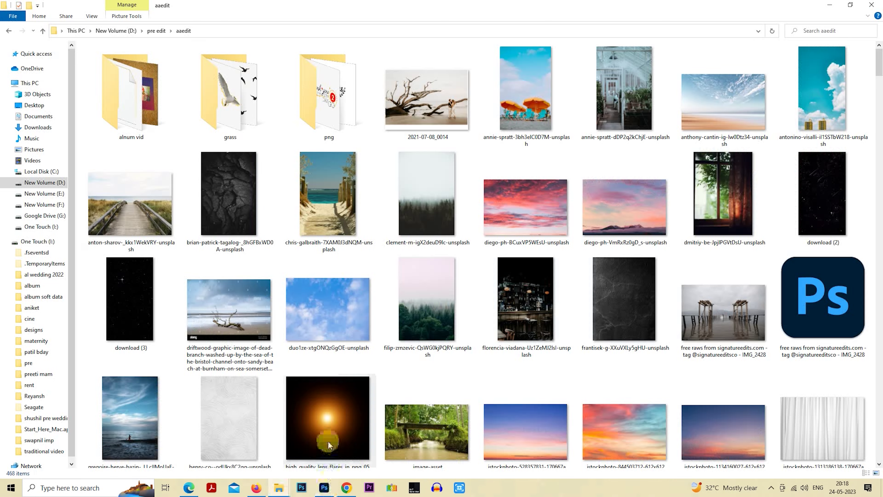
pyautogui.moveTo(330, 424); pyautogui.dragTo(361, 306)
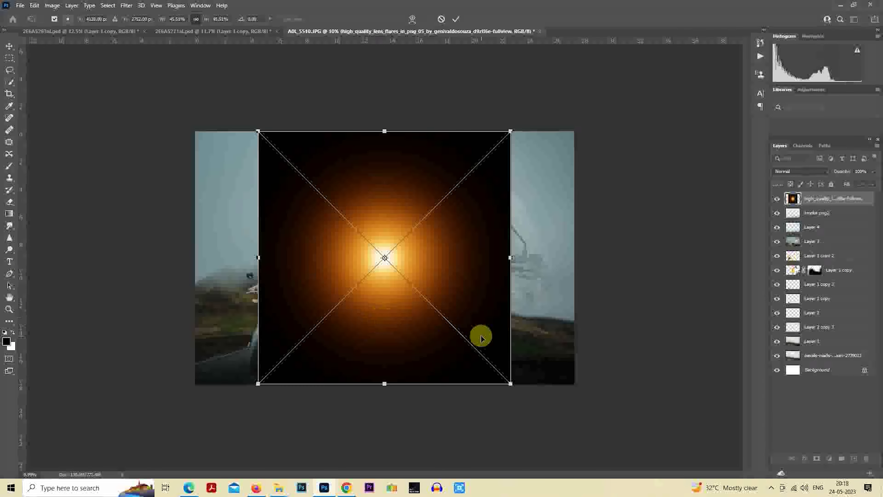
pyautogui.moveTo(479, 335); pyautogui.dragTo(417, 205)
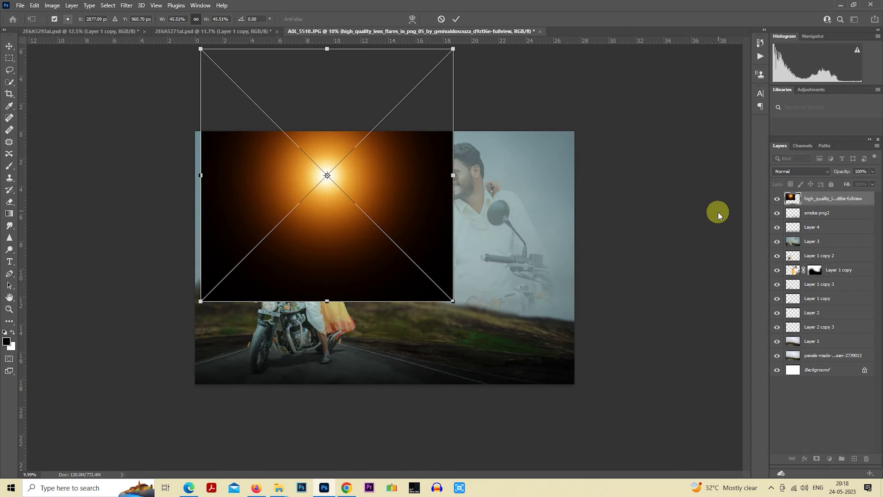
# - Commit the lens flare placement and set its layer blend mode to Screen
pyautogui.click(814, 201)
pyautogui.rightClick(814, 201)
pyautogui.click(743, 249)
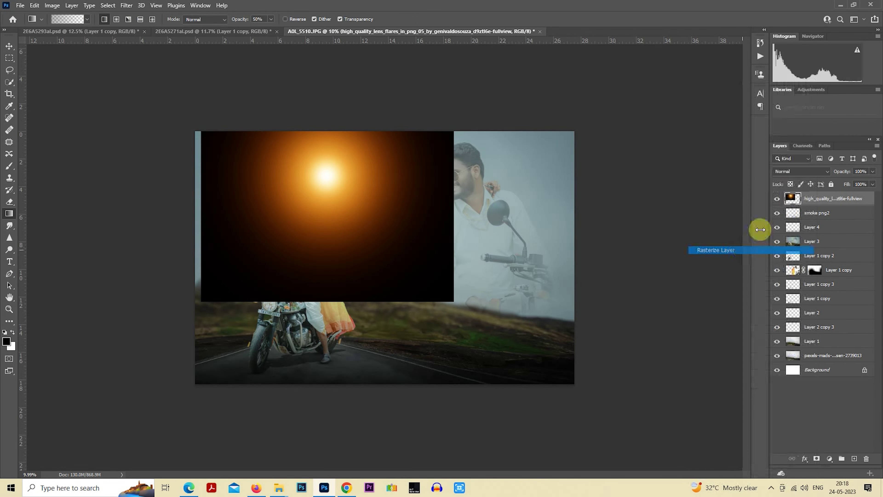
pyautogui.click(799, 171)
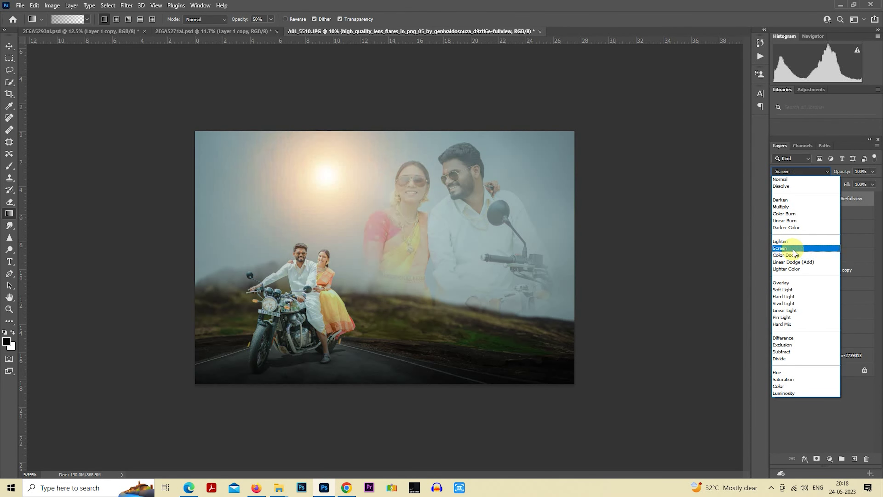
pyautogui.click(784, 248)
# - Move the flare to the top-right corner, enlarge its glow, and commit the transform
pyautogui.rightClick(477, 224)
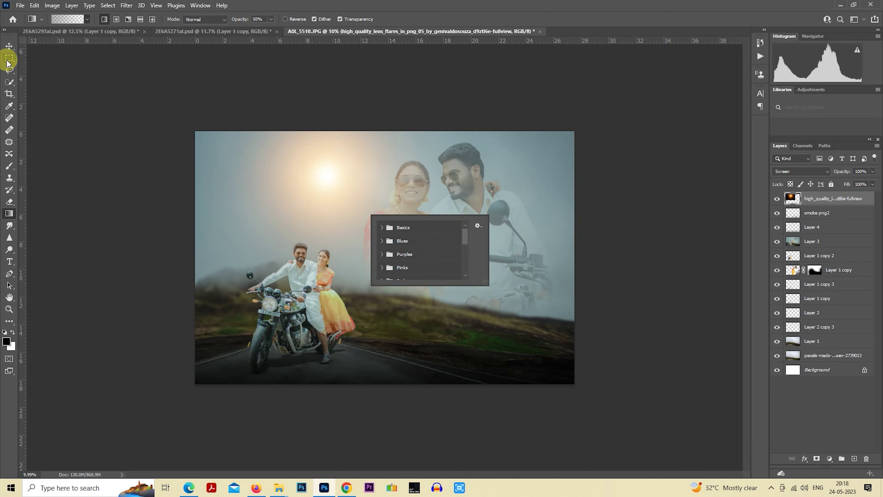
pyautogui.press('Escape')
pyautogui.rightClick(379, 148)
pyautogui.click(417, 234)
pyautogui.moveTo(431, 233)
pyautogui.mouseDown()
pyautogui.moveTo(281, 168)
pyautogui.moveTo(371, 219)
pyautogui.moveTo(692, 185)
pyautogui.moveTo(529, 188)
pyautogui.mouseUp()
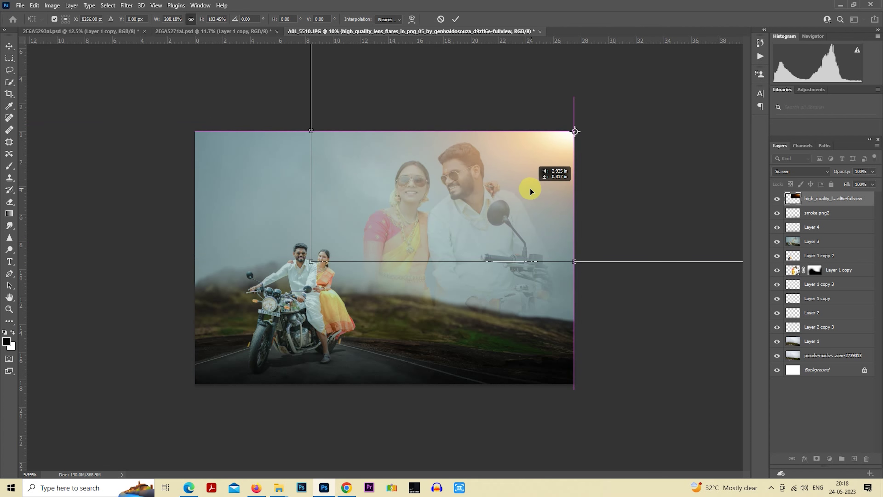
pyautogui.moveTo(529, 188)
pyautogui.mouseDown()
pyautogui.moveTo(332, 233)
pyautogui.moveTo(301, 251)
pyautogui.moveTo(323, 236)
pyautogui.mouseUp()
pyautogui.press('Return')
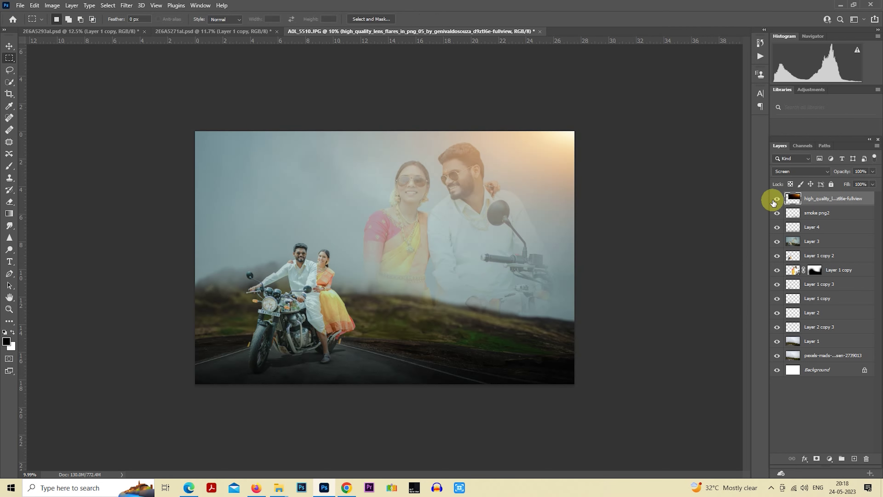
# - Hide the flare and paint a soft dab on a new layer, inverted to white
pyautogui.click(776, 198)
pyautogui.click(853, 458)
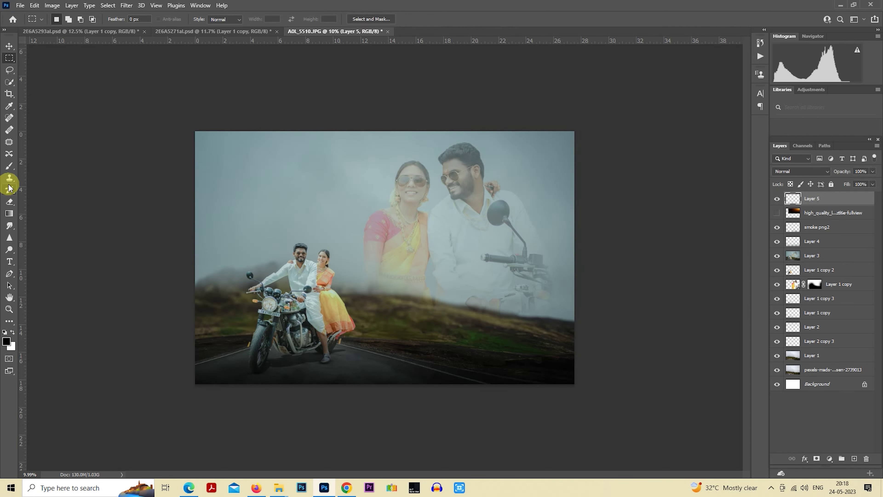
pyautogui.click(10, 166)
pyautogui.click(392, 248)
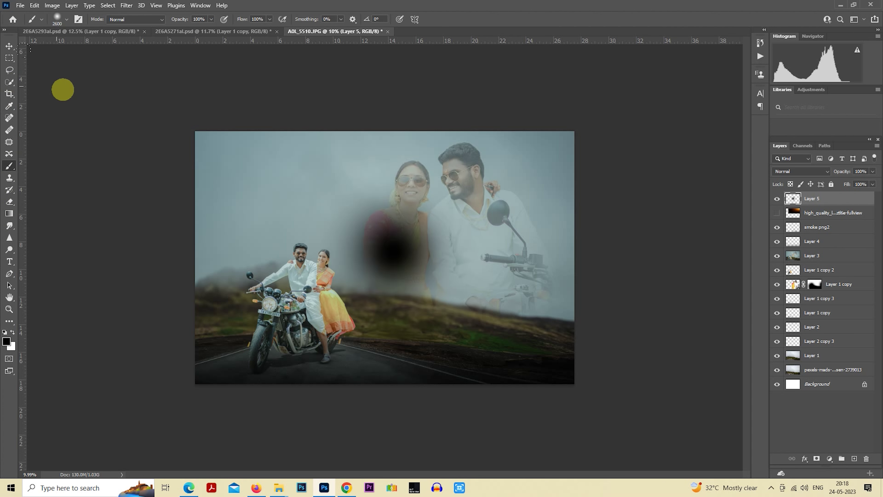
pyautogui.hotkey('ctrl', 'i')
# - Move and stretch the white glow across the upper-left sky, then return to the Downloads folder
pyautogui.click(7, 57)
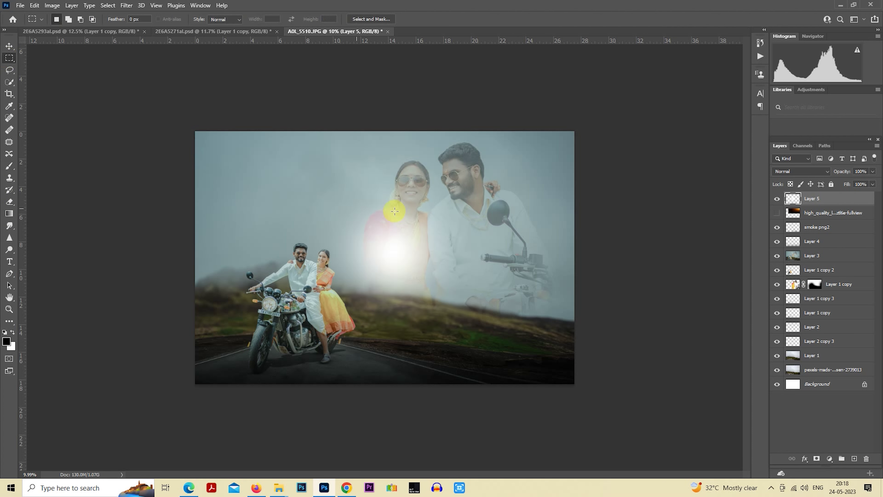
pyautogui.rightClick(380, 195)
pyautogui.click(405, 286)
pyautogui.moveTo(423, 274); pyautogui.dragTo(275, 182)
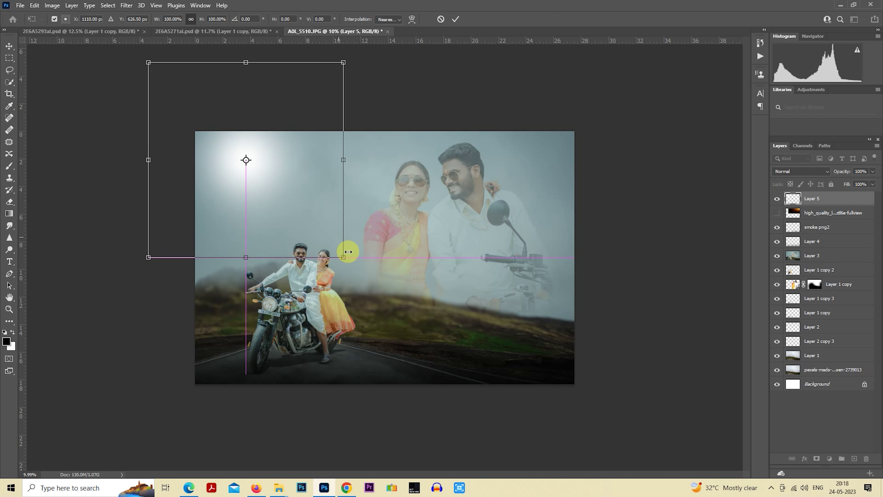
pyautogui.moveTo(341, 258)
pyautogui.mouseDown()
pyautogui.moveTo(429, 309)
pyautogui.moveTo(646, 247)
pyautogui.moveTo(349, 269)
pyautogui.mouseUp()
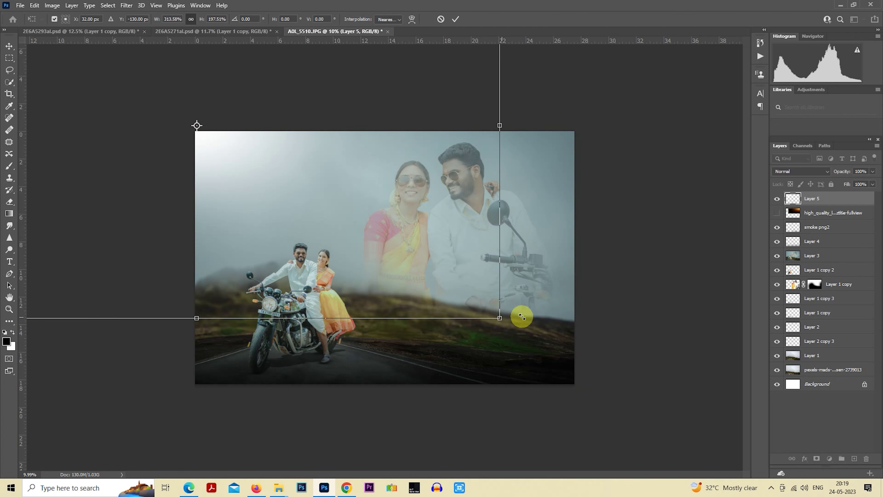
pyautogui.moveTo(500, 317)
pyautogui.mouseDown()
pyautogui.moveTo(587, 320)
pyautogui.moveTo(514, 285)
pyautogui.mouseUp()
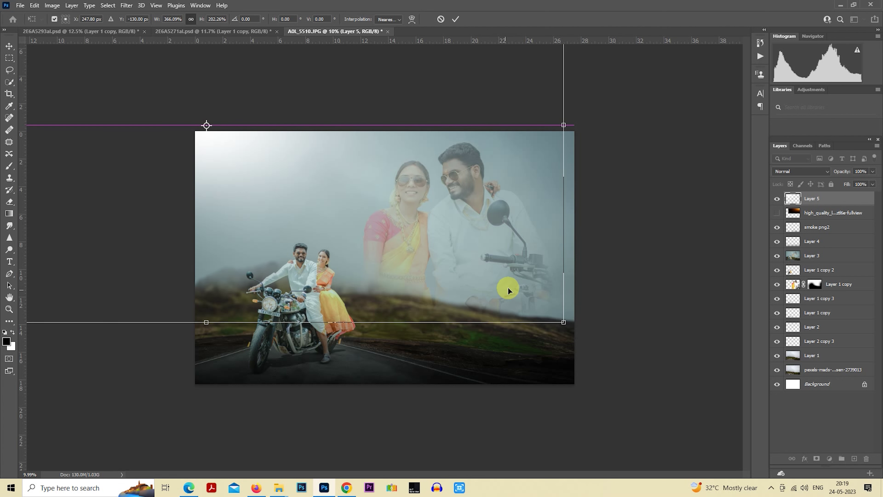
pyautogui.hotkey('ctrl', '+')
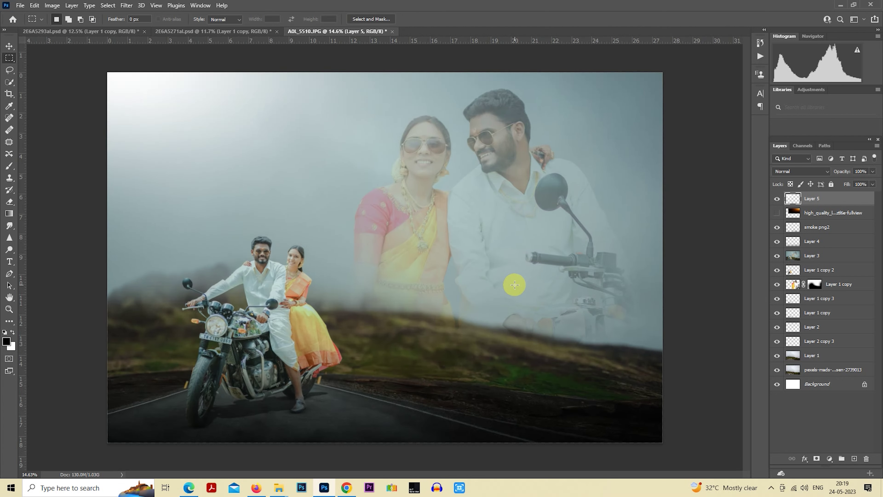
pyautogui.scroll(1, 514, 284)
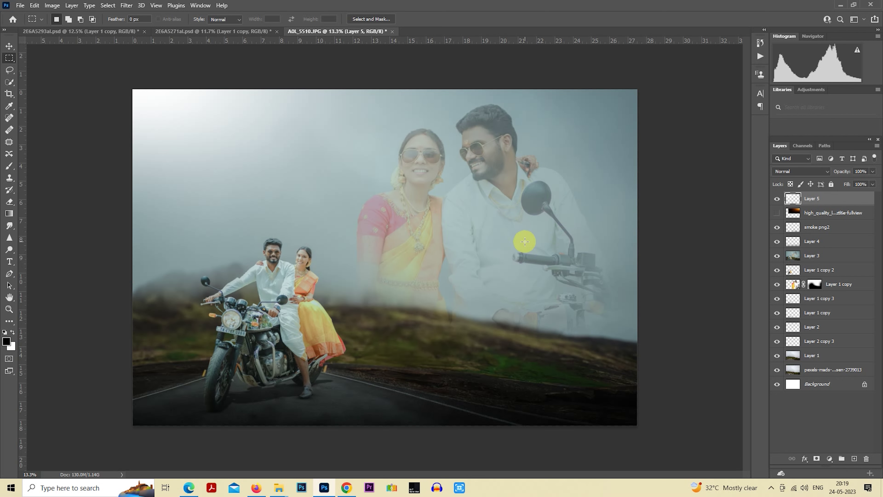
pyautogui.click(277, 488)
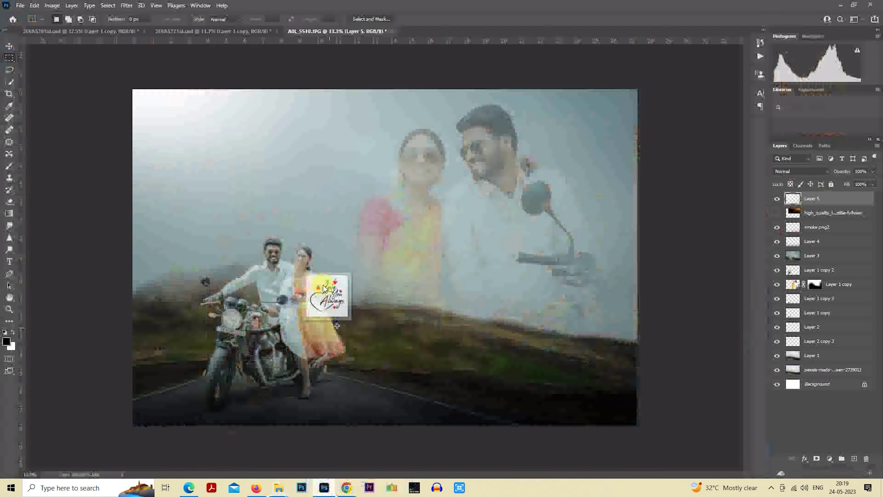
# - Place the Love You Always graphic onto the composite and rasterize its layer
pyautogui.moveTo(153, 354); pyautogui.dragTo(350, 291)
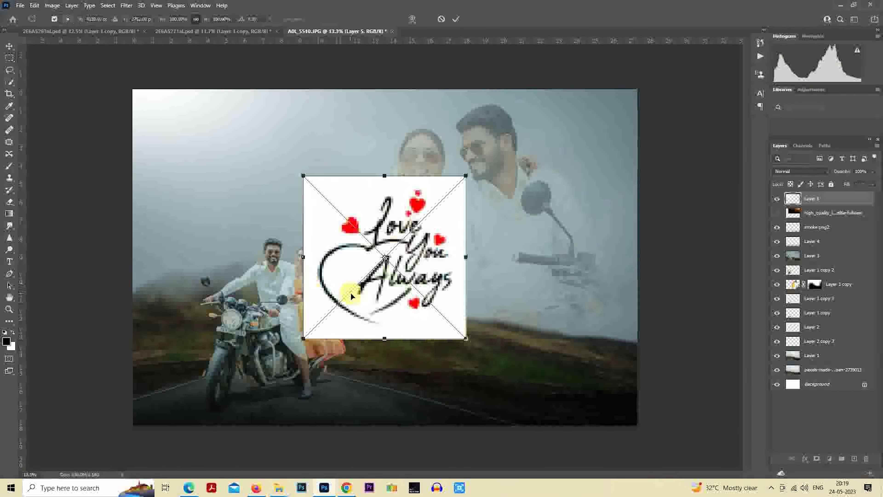
pyautogui.click(482, 308)
pyautogui.rightClick(824, 199)
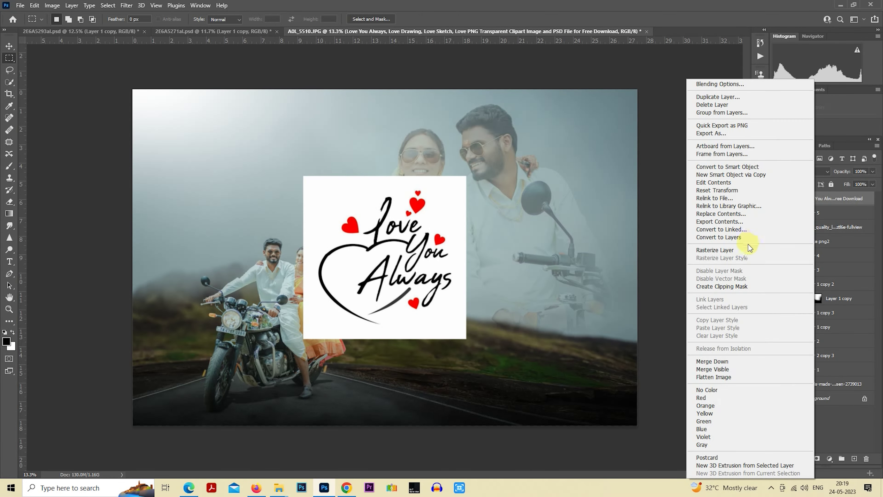
pyautogui.click(754, 250)
# - Remove the graphic's white background with Magic Wand, Select Similar and Delete, then deselect
pyautogui.click(10, 82)
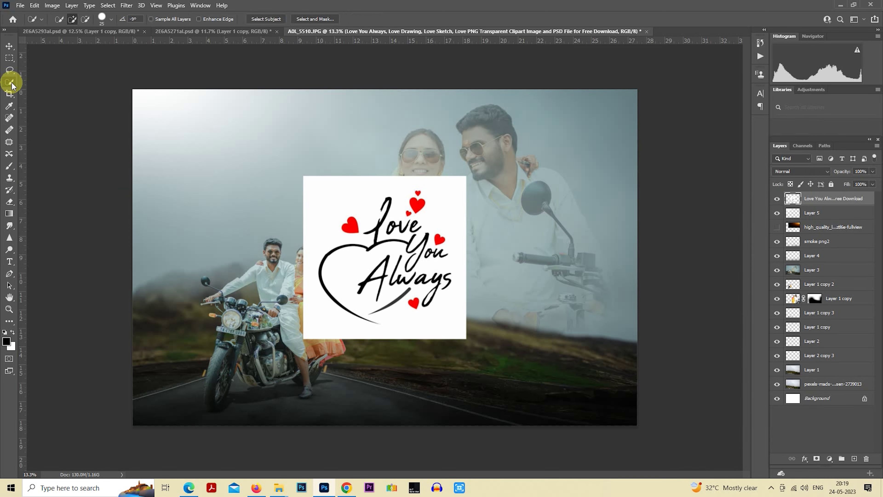
pyautogui.click(52, 99)
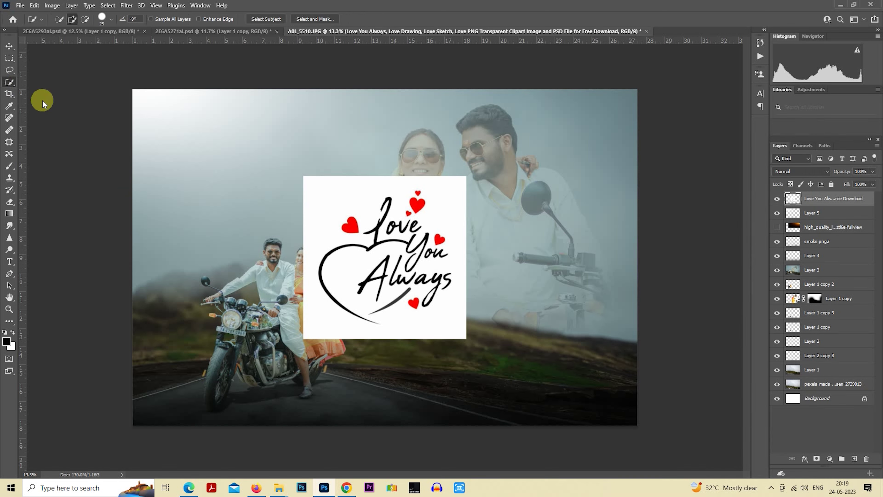
pyautogui.click(334, 189)
pyautogui.rightClick(333, 190)
pyautogui.click(382, 292)
pyautogui.press('Delete')
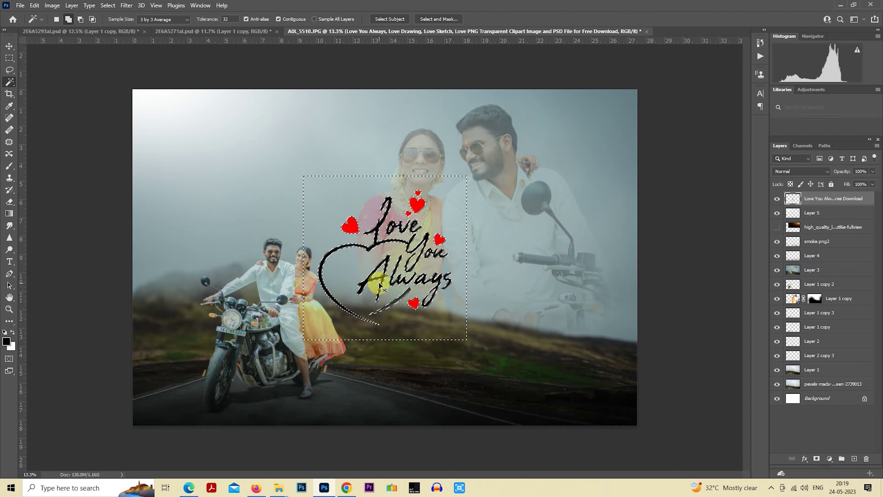
pyautogui.hotkey('ctrl', 'd')
# - Move the graphic to the upper-left sky and resize it with Free Transform
pyautogui.moveTo(420, 254); pyautogui.dragTo(296, 172)
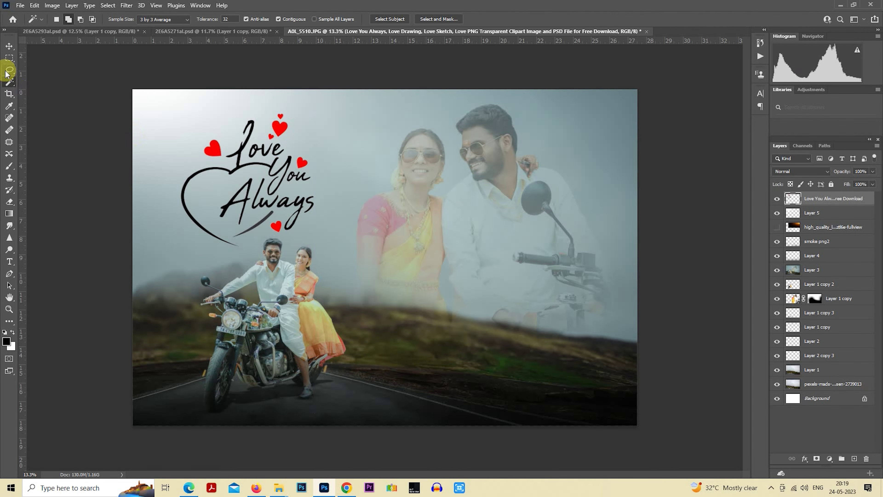
pyautogui.click(9, 58)
pyautogui.scroll(3, 422, 294)
pyautogui.moveTo(422, 294); pyautogui.dragTo(567, 365)
pyautogui.rightClick(402, 249)
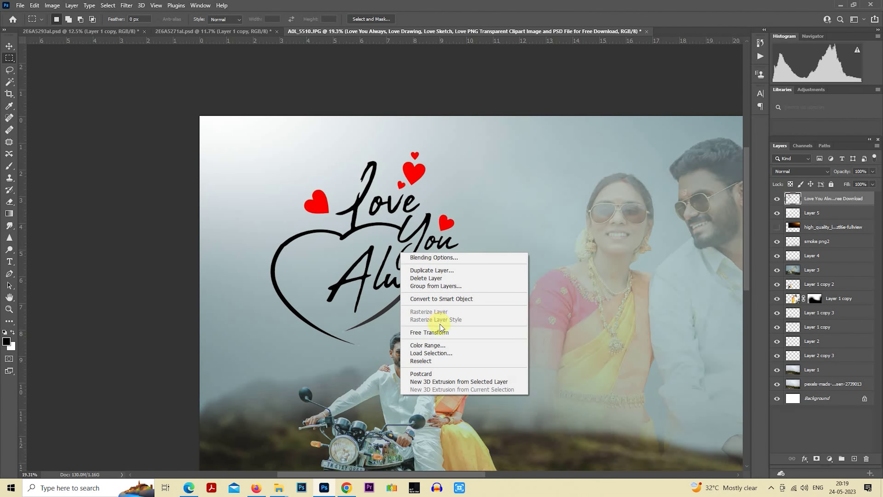
pyautogui.click(439, 333)
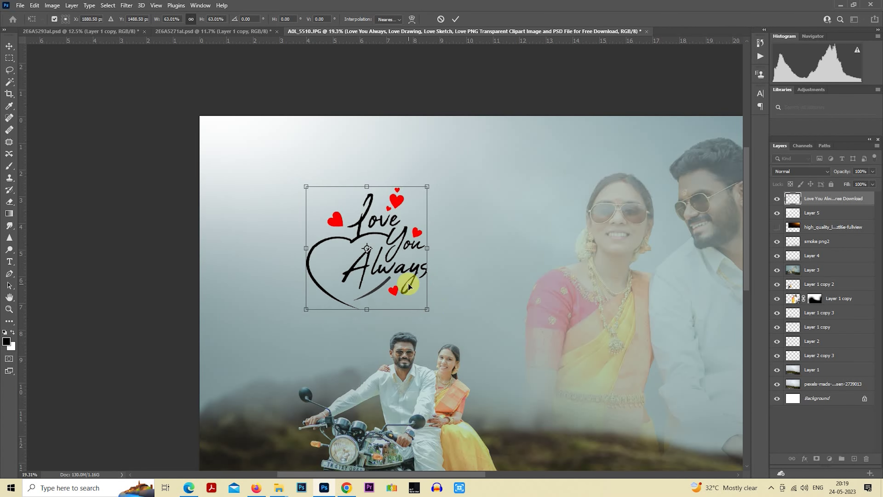
pyautogui.moveTo(466, 344); pyautogui.dragTo(414, 279)
pyautogui.press('Return')
# - Set the Love You Always layer's blend mode to Overlay
pyautogui.rightClick(806, 201)
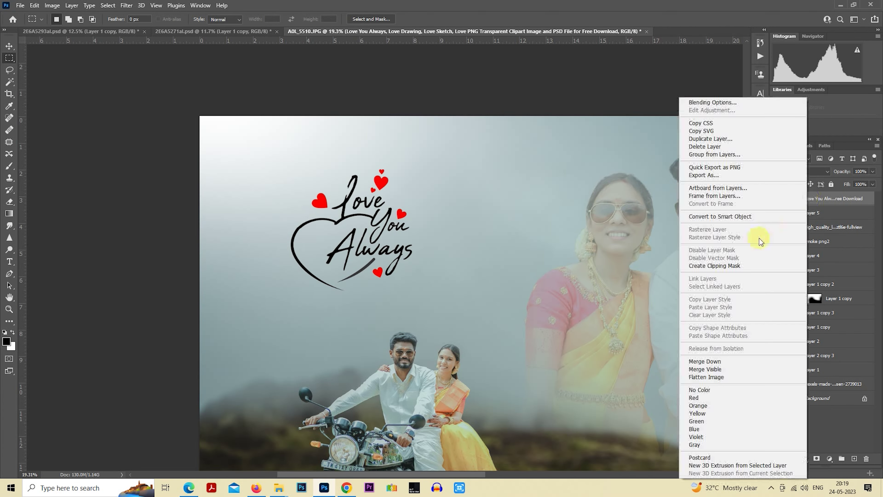
pyautogui.click(734, 266)
pyautogui.click(794, 172)
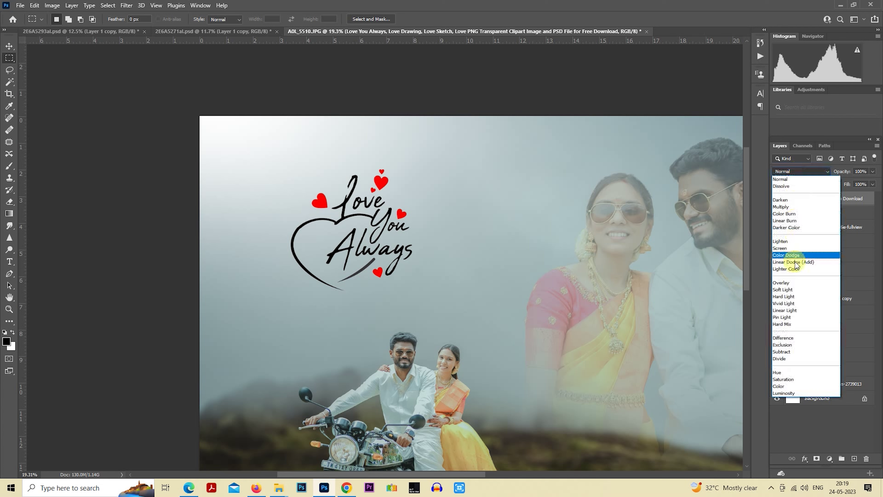
pyautogui.click(791, 285)
# - Enlarge the graphic slightly, nudge it down, and add an empty Layer 6
pyautogui.scroll(-3, 421, 221)
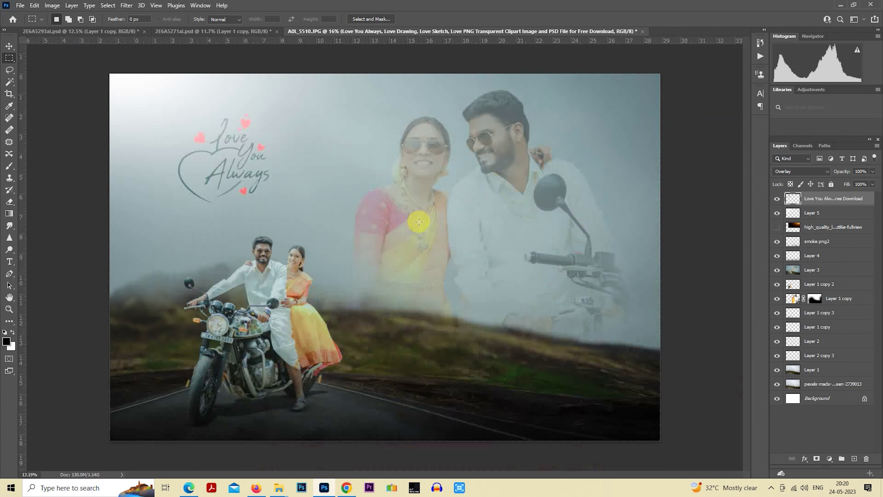
pyautogui.rightClick(237, 149)
pyautogui.click(297, 229)
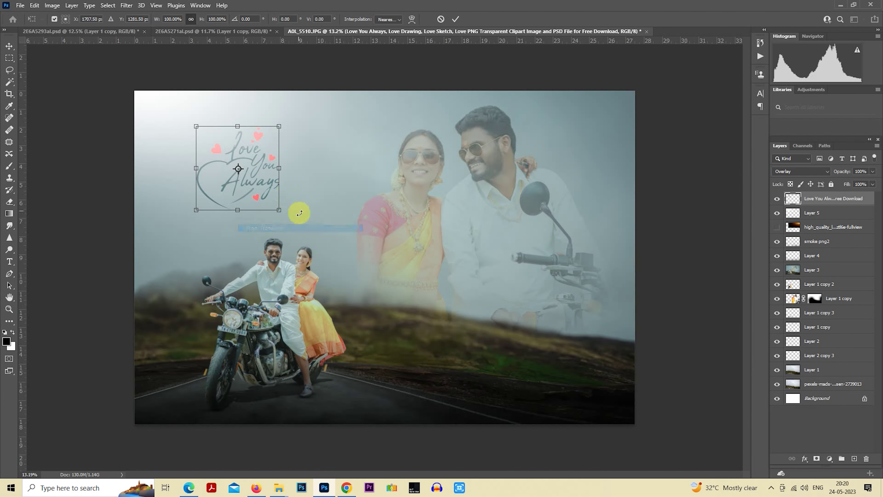
pyautogui.moveTo(286, 211); pyautogui.dragTo(294, 194)
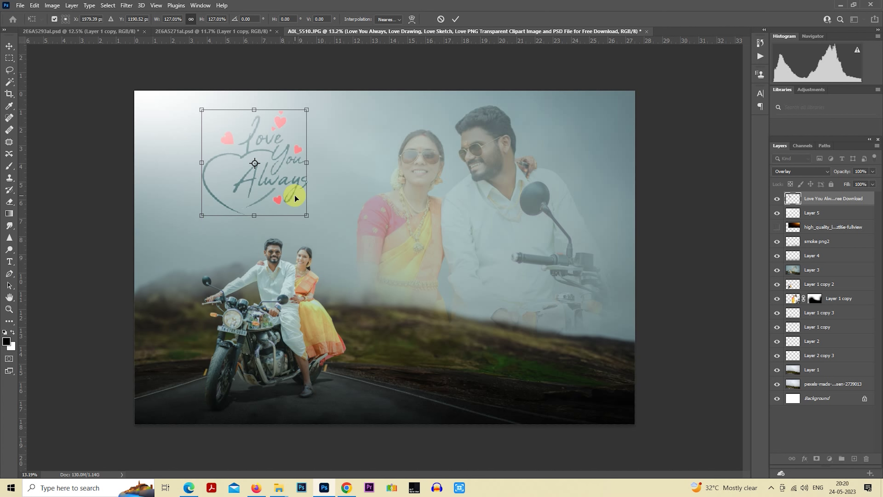
pyautogui.scroll(1, 335, 180)
pyautogui.moveTo(335, 179); pyautogui.dragTo(335, 188)
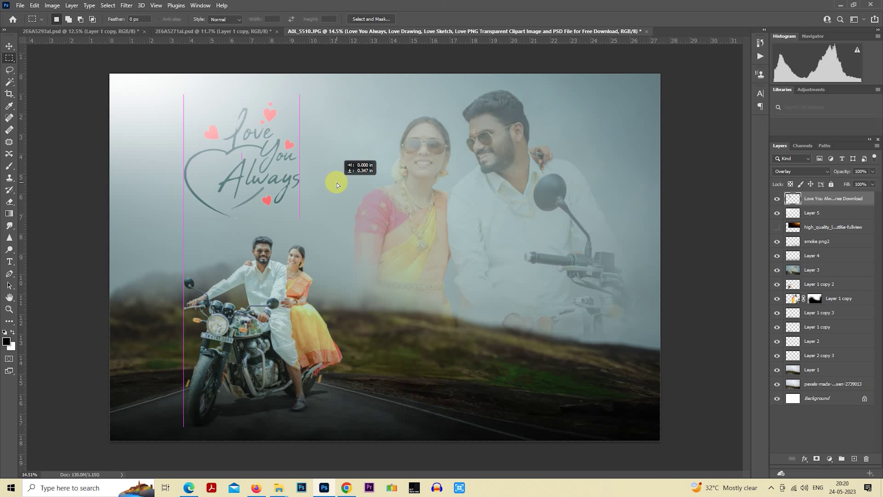
pyautogui.press('Return')
pyautogui.press('m')
pyautogui.click(855, 460)
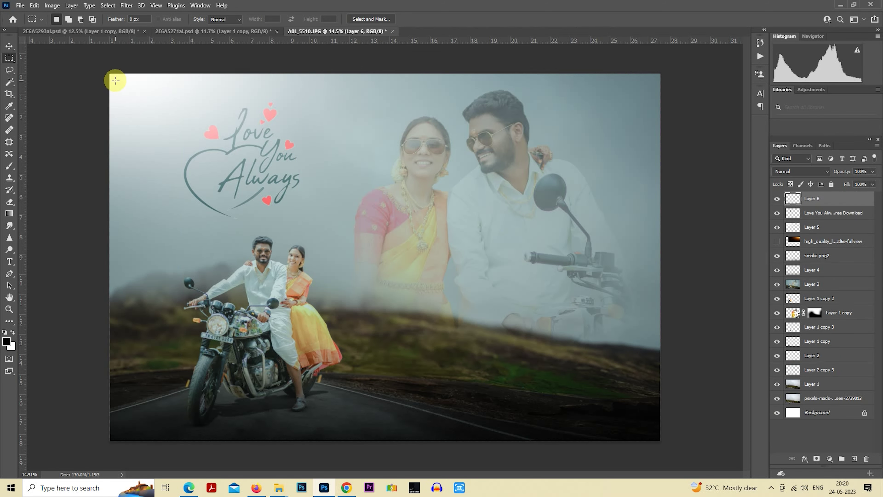
# - Select the whole canvas and stroke it white, 3 px, Inside, on Layer 6
pyautogui.moveTo(115, 80); pyautogui.dragTo(654, 433)
pyautogui.rightClick(448, 245)
pyautogui.click(505, 363)
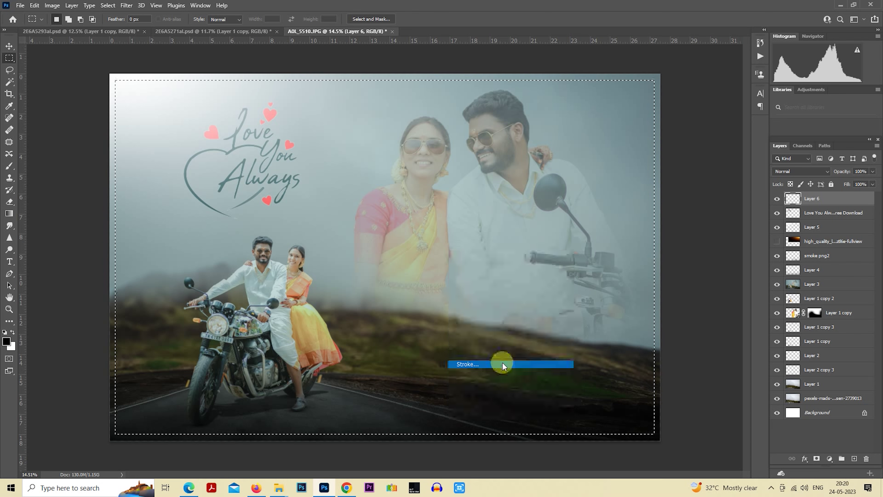
pyautogui.click(417, 158)
pyautogui.moveTo(575, 157); pyautogui.dragTo(542, 67)
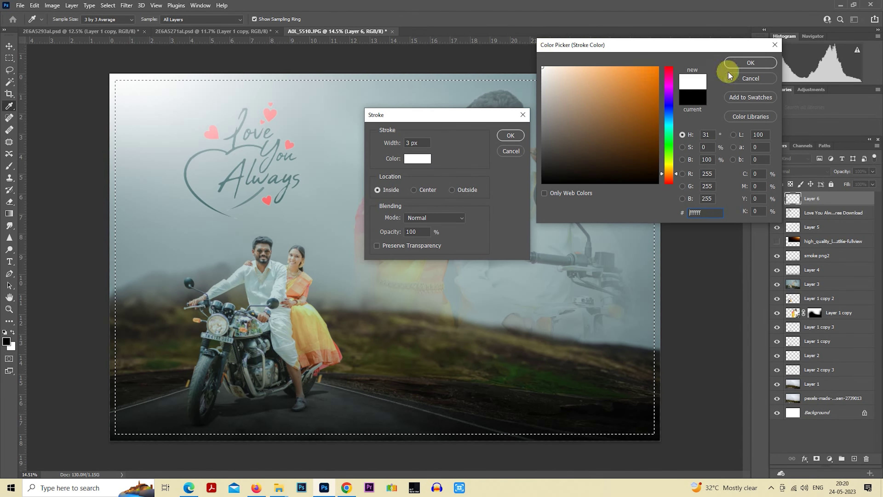
pyautogui.click(750, 62)
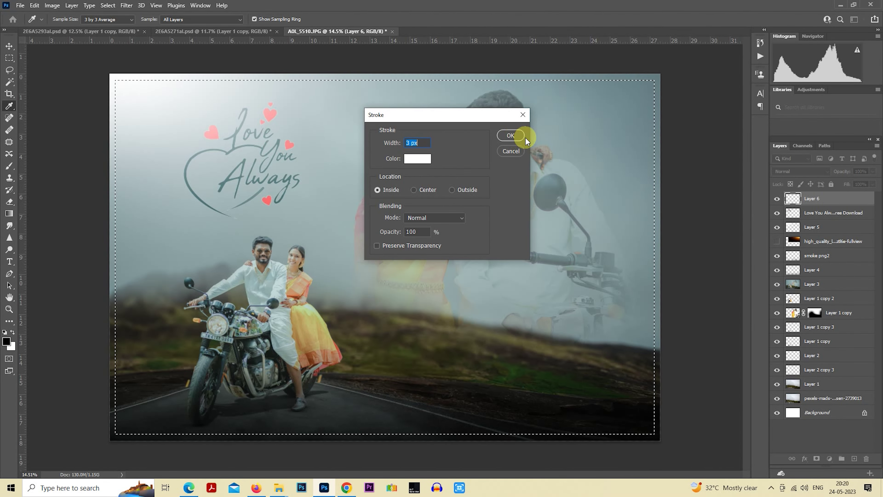
pyautogui.click(510, 136)
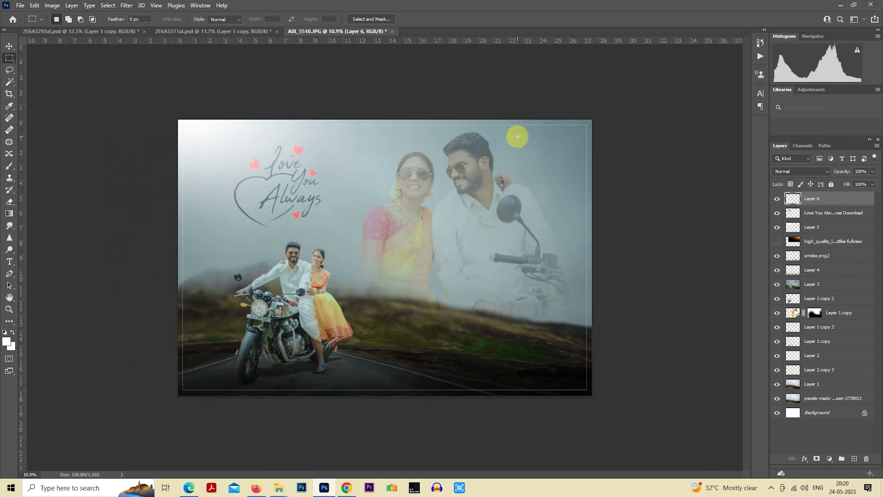
pyautogui.scroll(1, 517, 136)
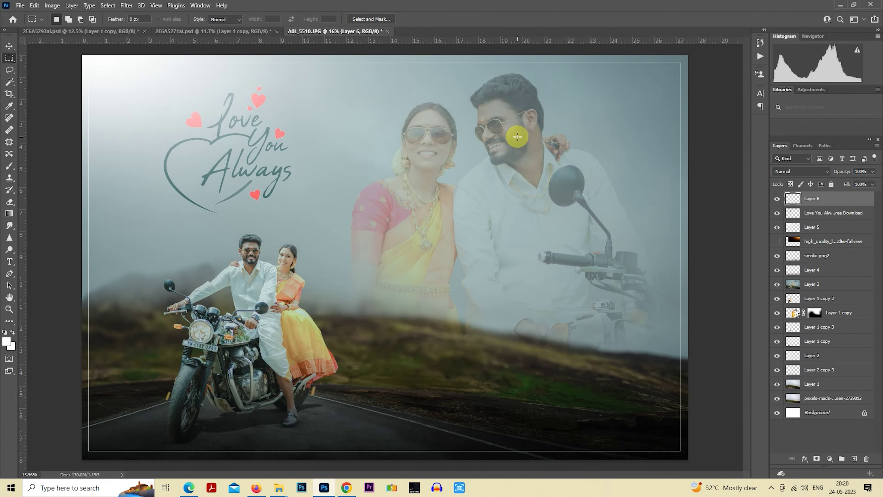
pyautogui.scroll(-1, 517, 137)
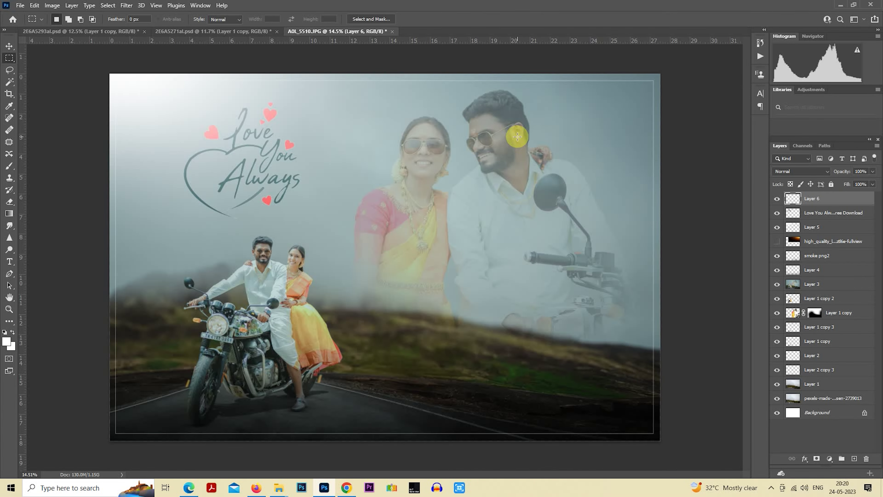